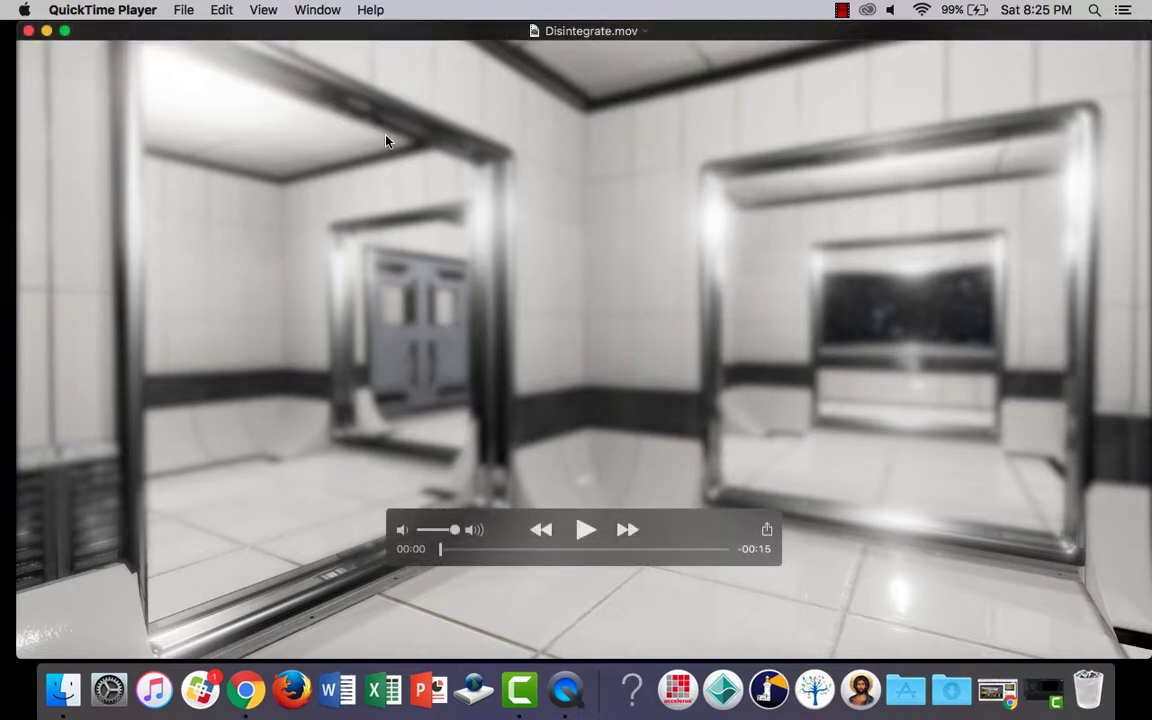
# Step: Watch the finished Disintegrate.mov example in full screen and close it
pyautogui.click(65, 33)
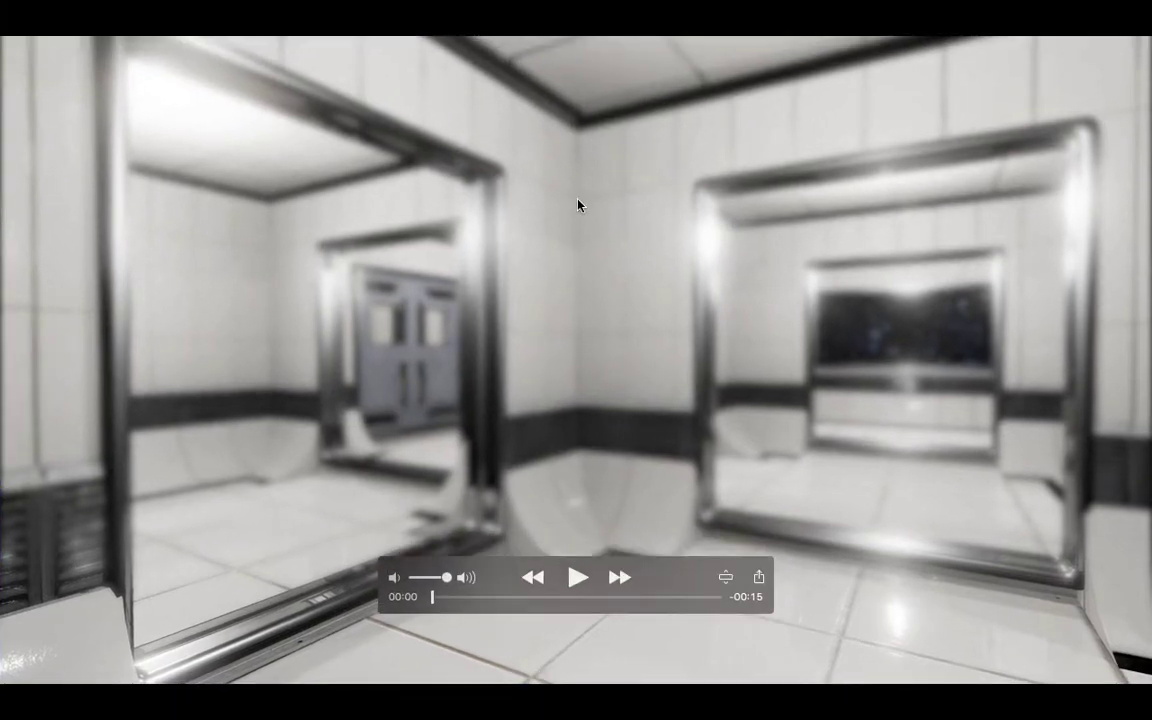
pyautogui.click(578, 577)
pyautogui.moveTo(860, 6)
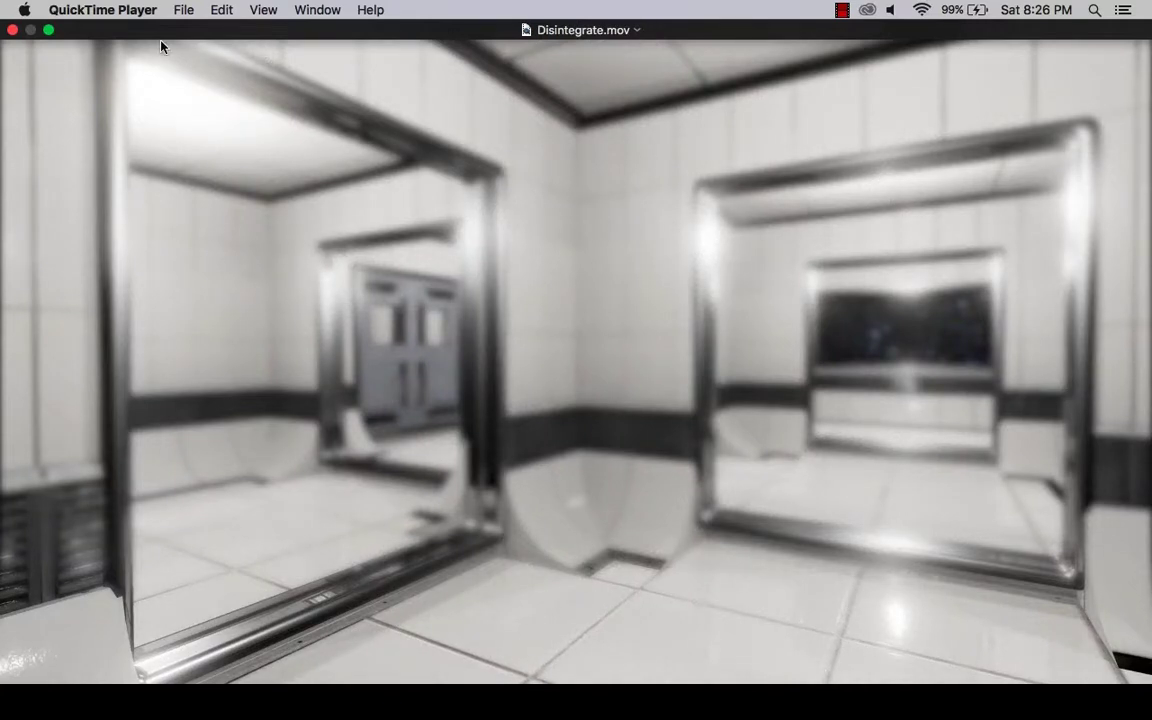
pyautogui.click(12, 30)
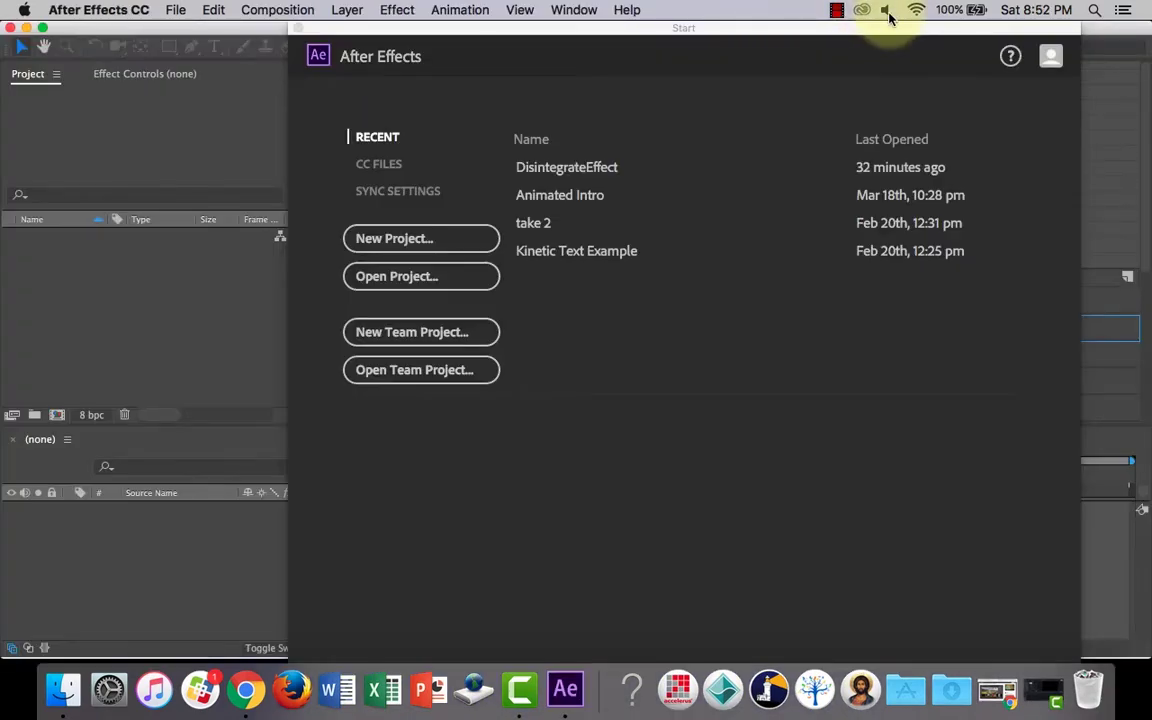
# Step: Switch to After Effects and start a new project
pyautogui.click(886, 12)
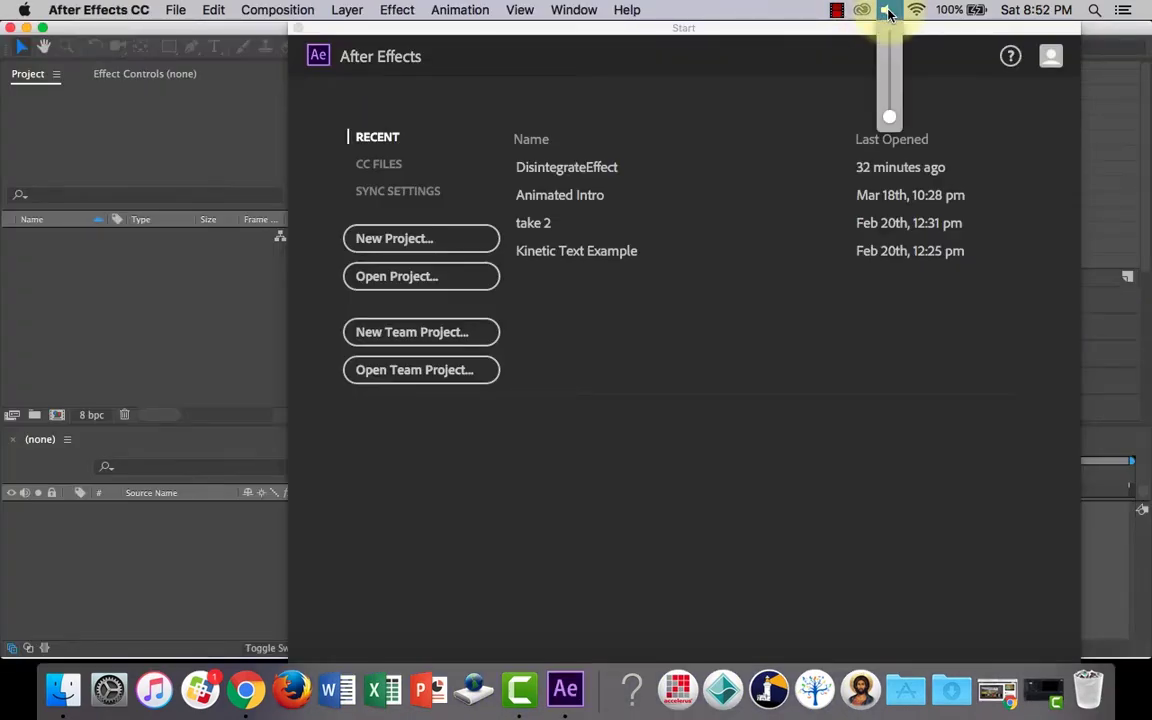
pyautogui.click(889, 14)
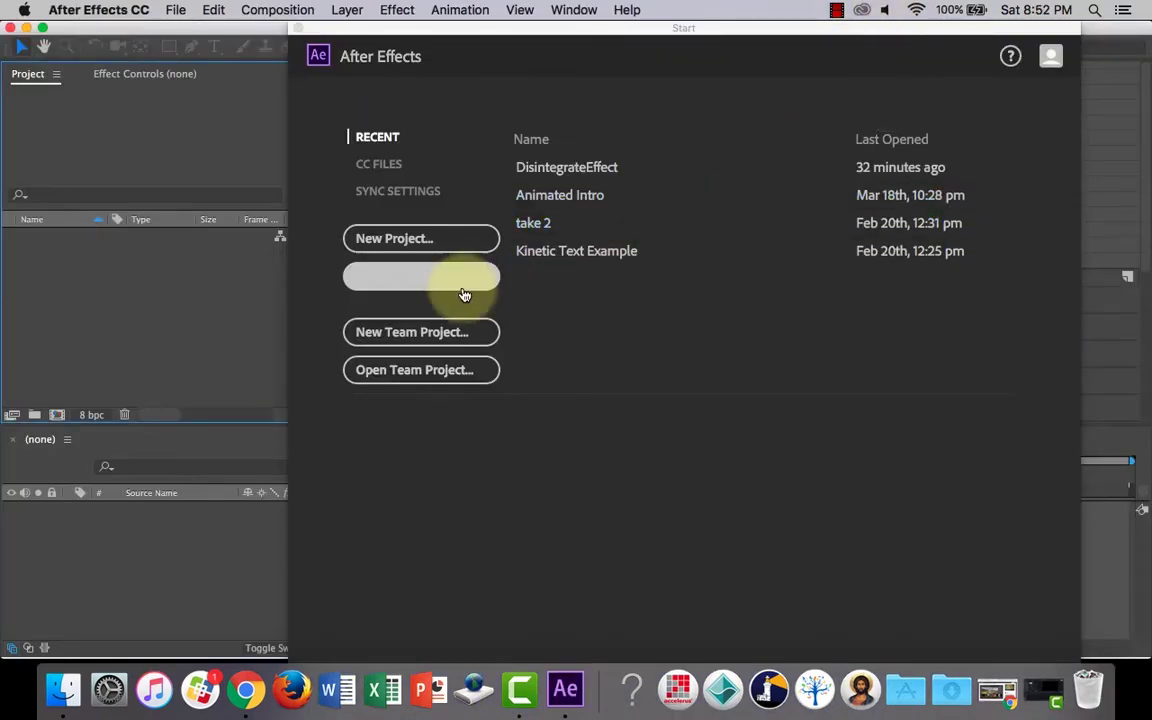
pyautogui.click(428, 244)
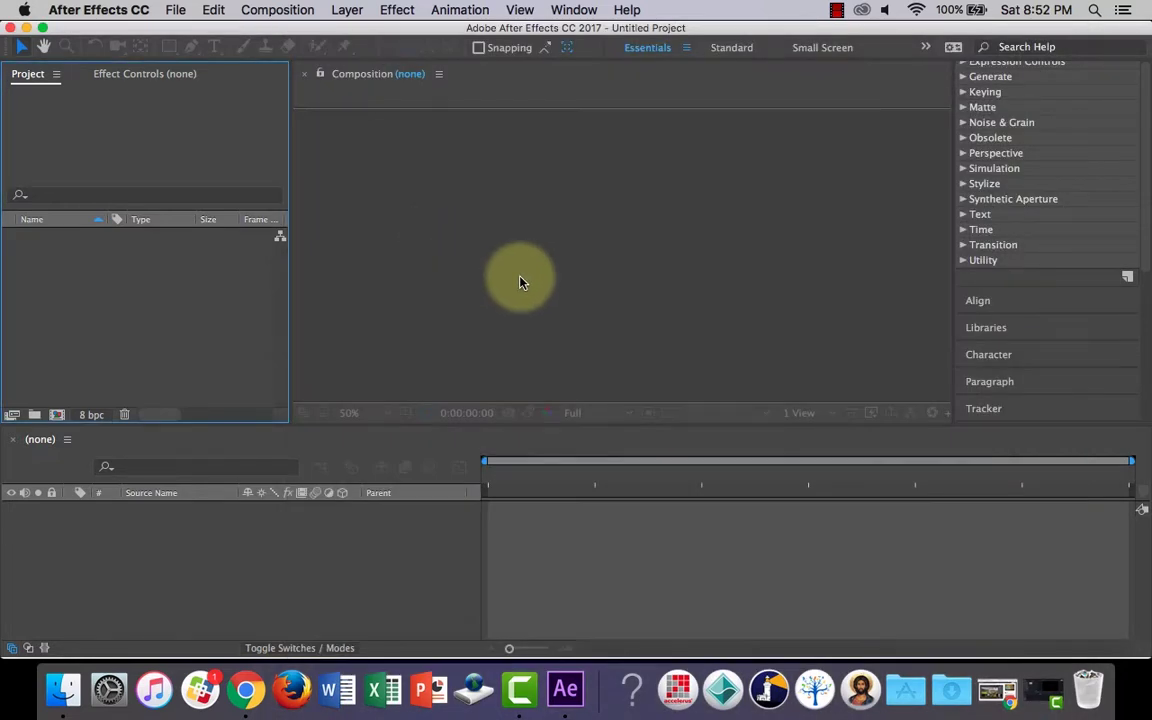
pyautogui.click(434, 233)
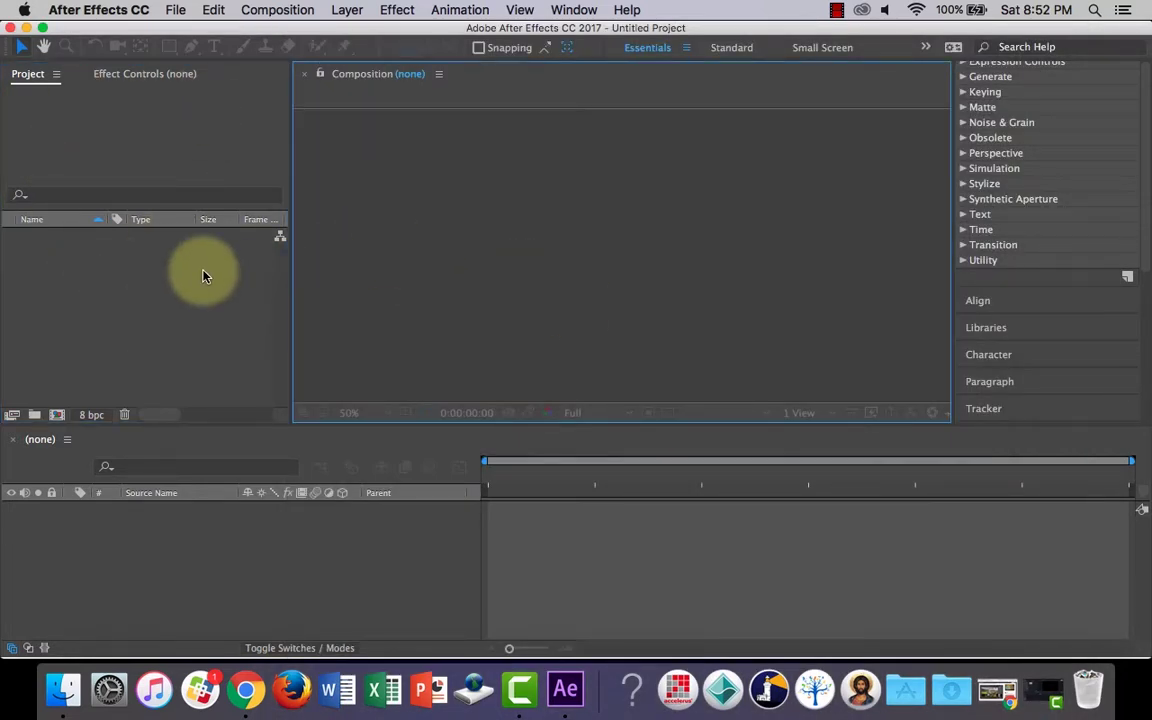
# Step: Import the MVI_1276.m4v footage from the Disintegration folder into the project
pyautogui.click(203, 271)
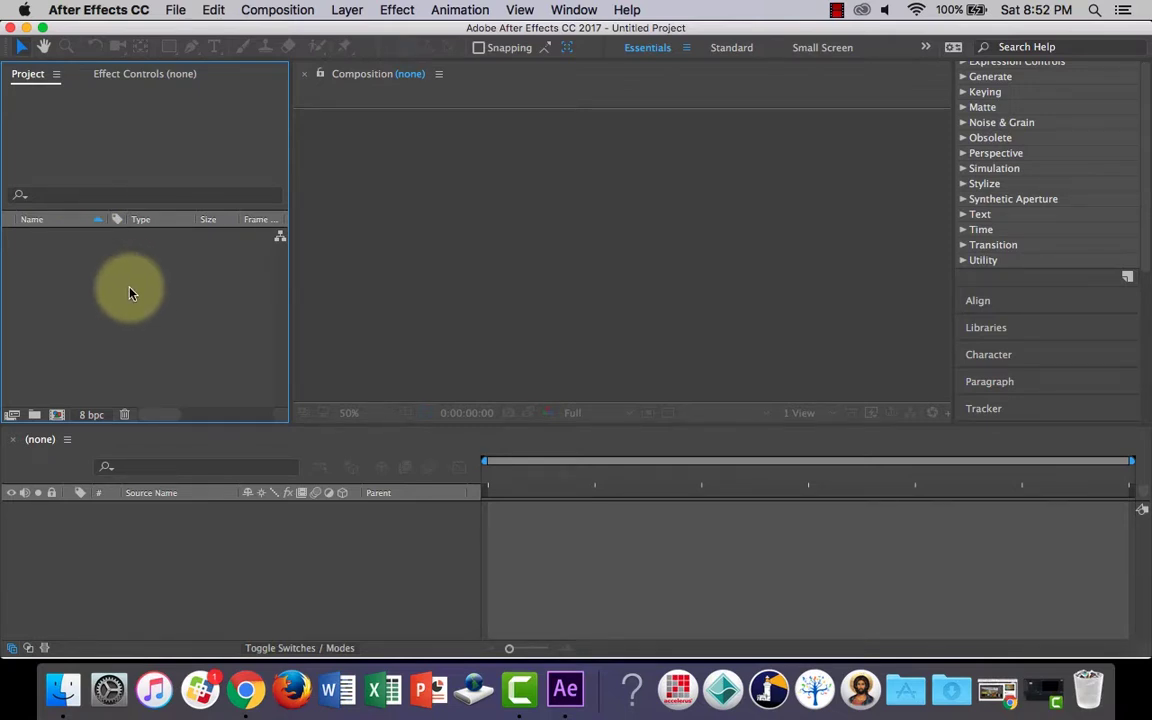
pyautogui.doubleClick(181, 294)
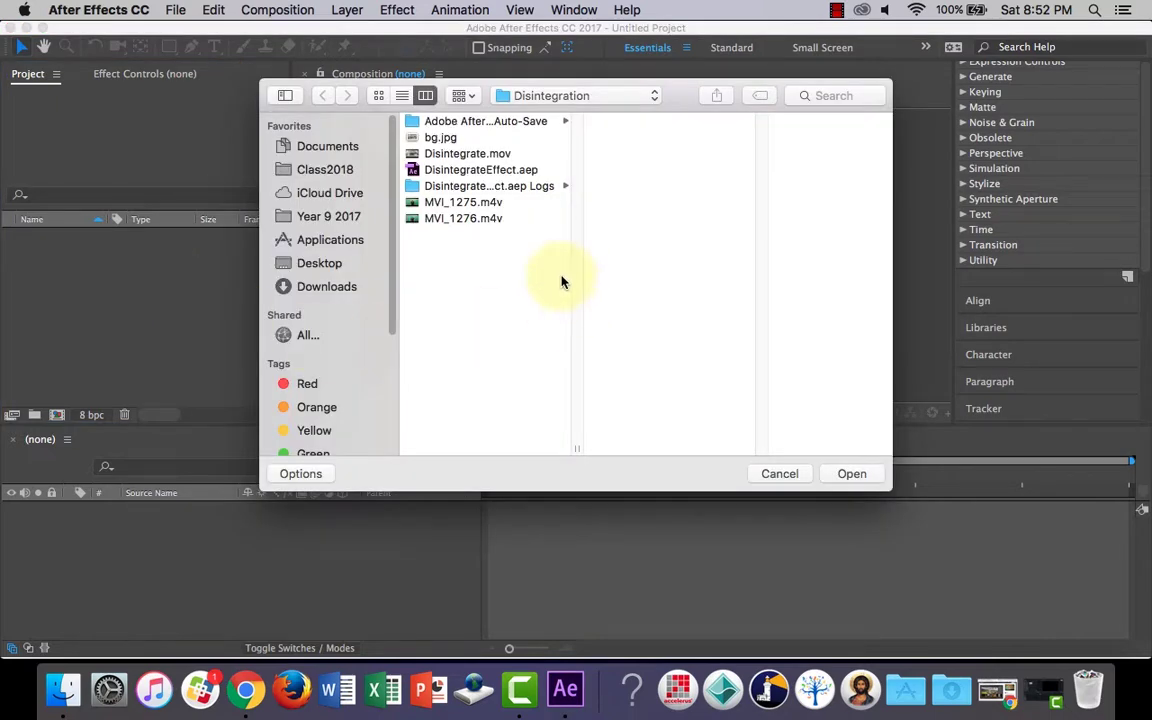
pyautogui.moveTo(670, 96); pyautogui.dragTo(684, 75)
pyautogui.click(477, 197)
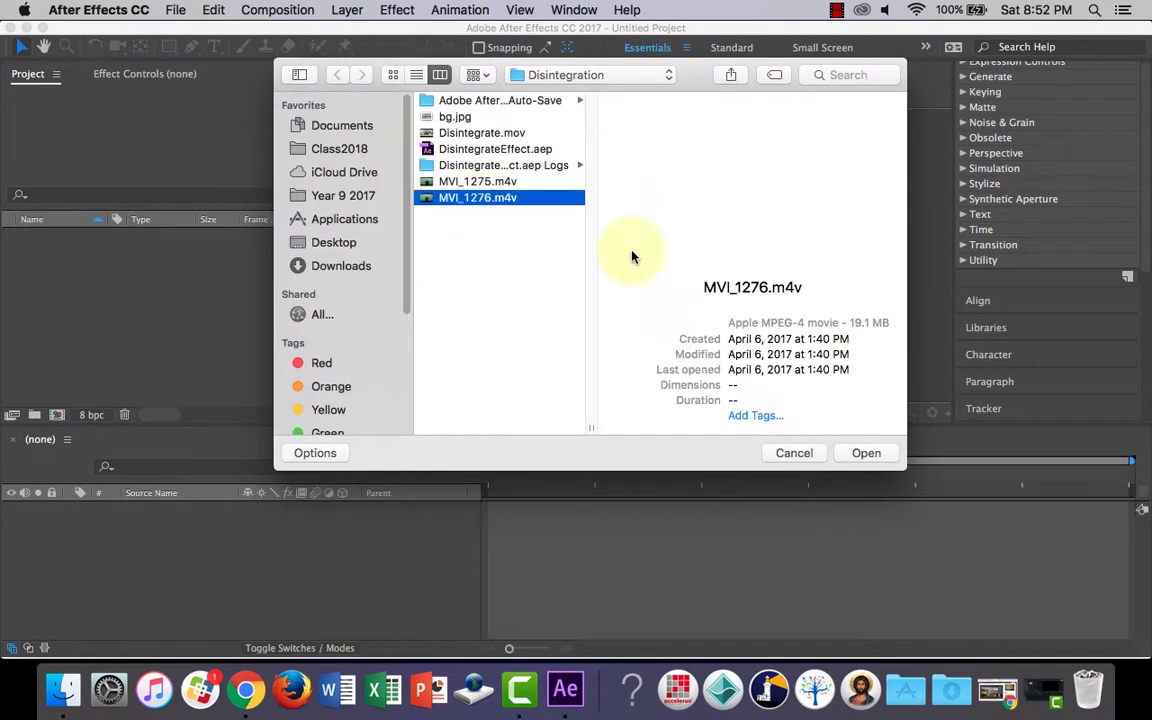
pyautogui.click(866, 453)
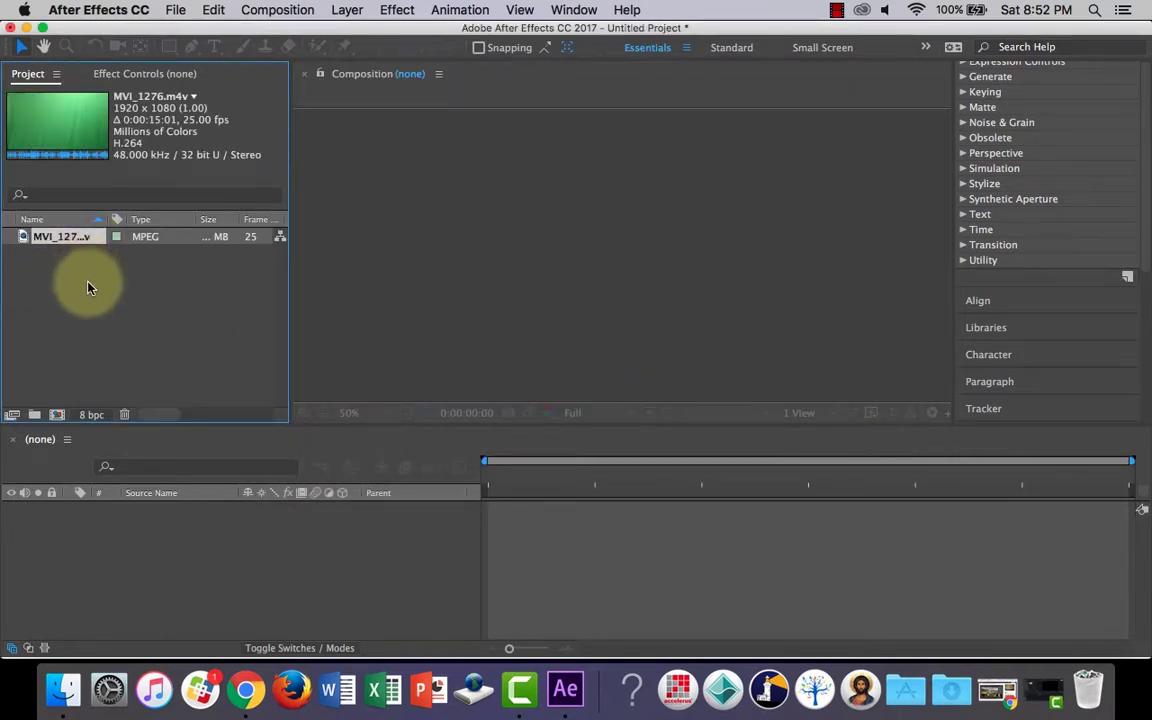
# Step: Create a new composition from the MVI_1276.m4v footage so that it matches the clip's settings
pyautogui.click(121, 323)
pyautogui.click(84, 236)
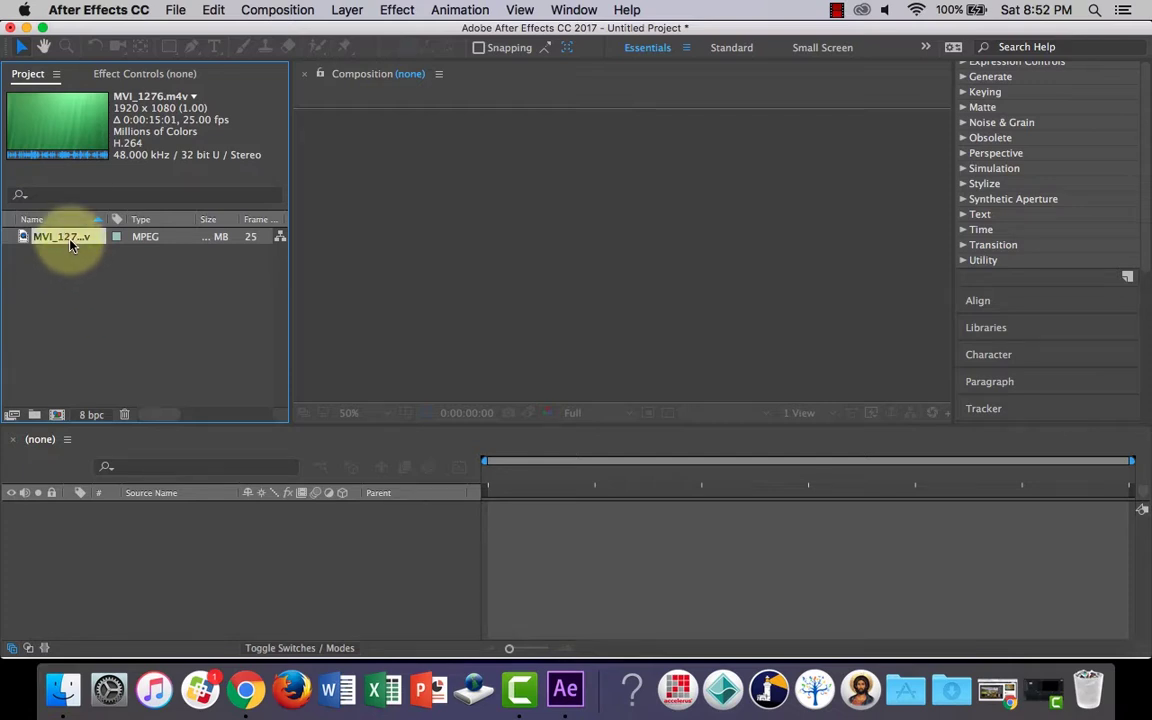
pyautogui.moveTo(70, 238); pyautogui.dragTo(60, 420)
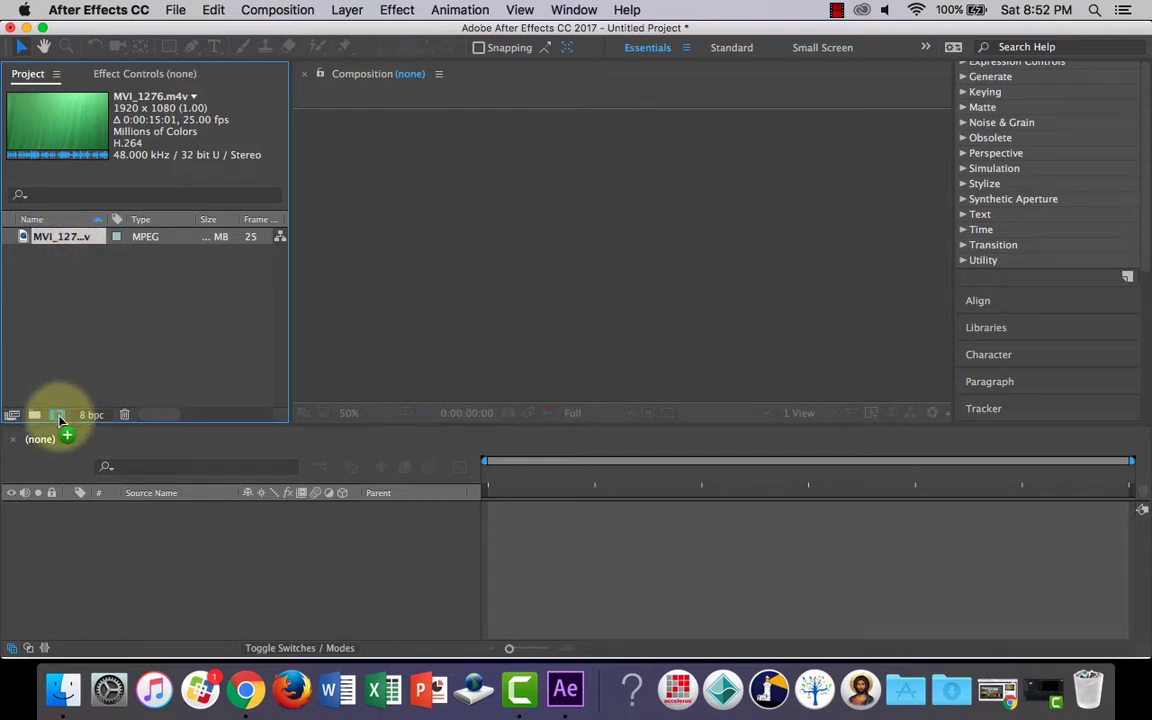
pyautogui.moveTo(60, 420); pyautogui.dragTo(57, 416)
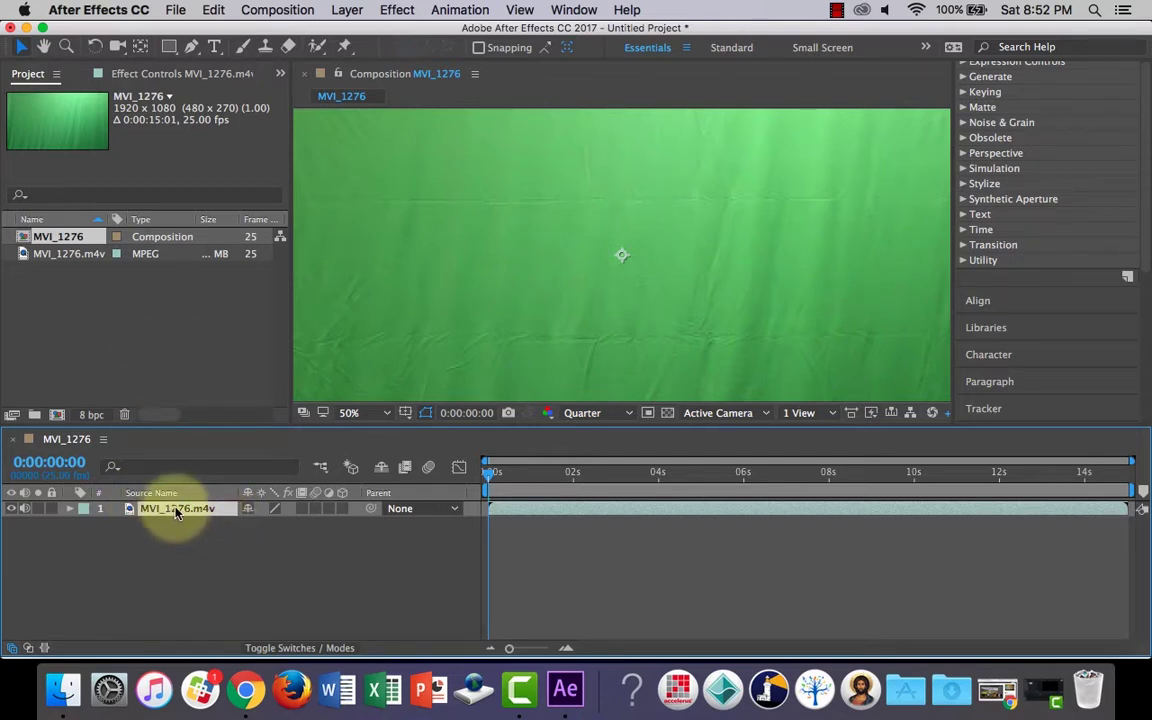
# Step: Delete the MVI_1276.m4v layer from the composition and add the clip back to the timeline from the project footage
pyautogui.press('Delete')
pyautogui.click(57, 255)
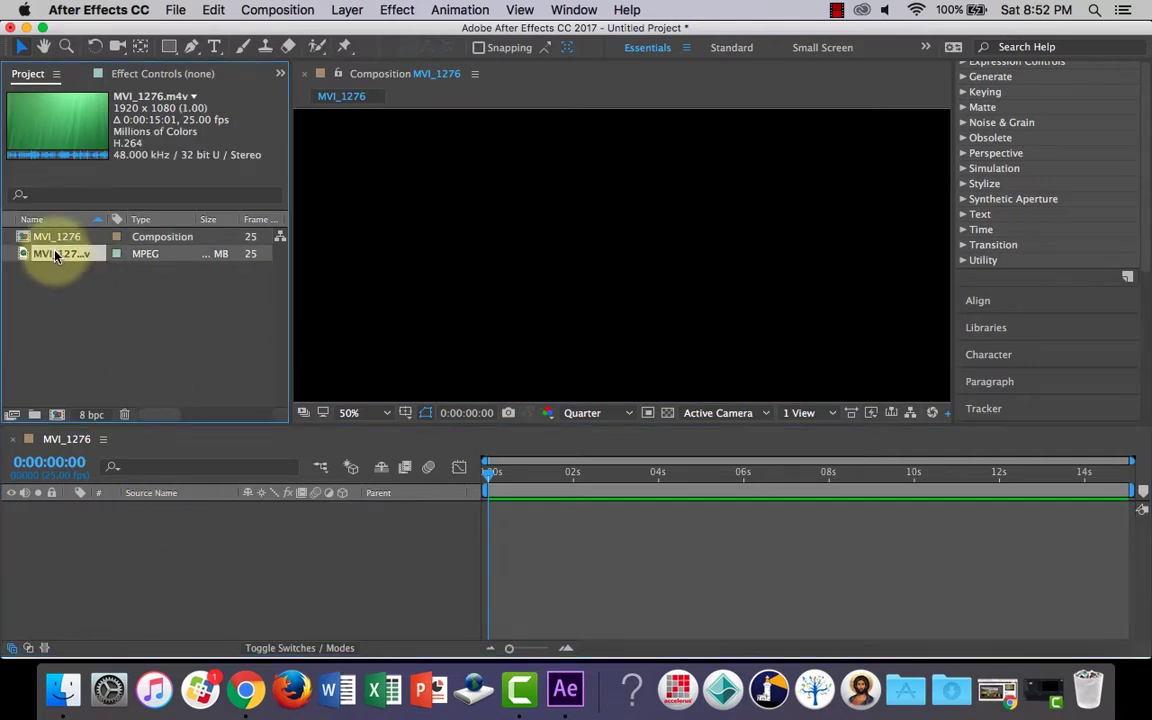
pyautogui.moveTo(56, 256); pyautogui.dragTo(142, 531)
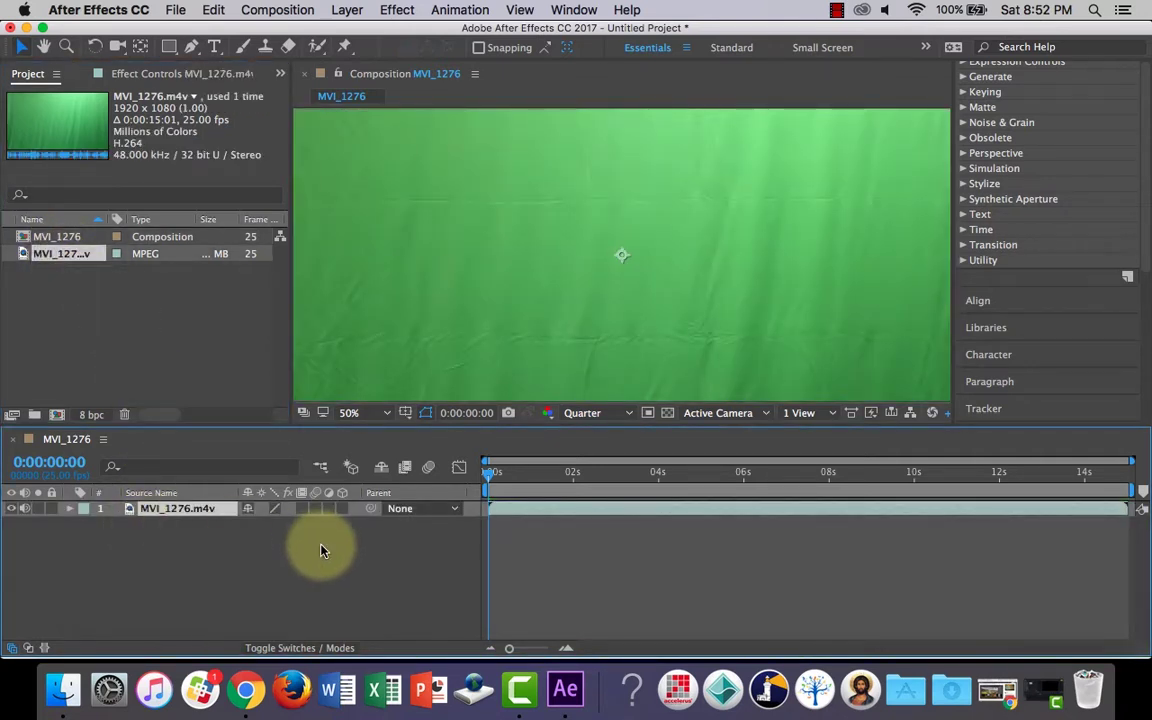
# Step: Choose Quarter preview resolution and play back the green-screen clip with the whole frame in view at 25%
pyautogui.click(627, 416)
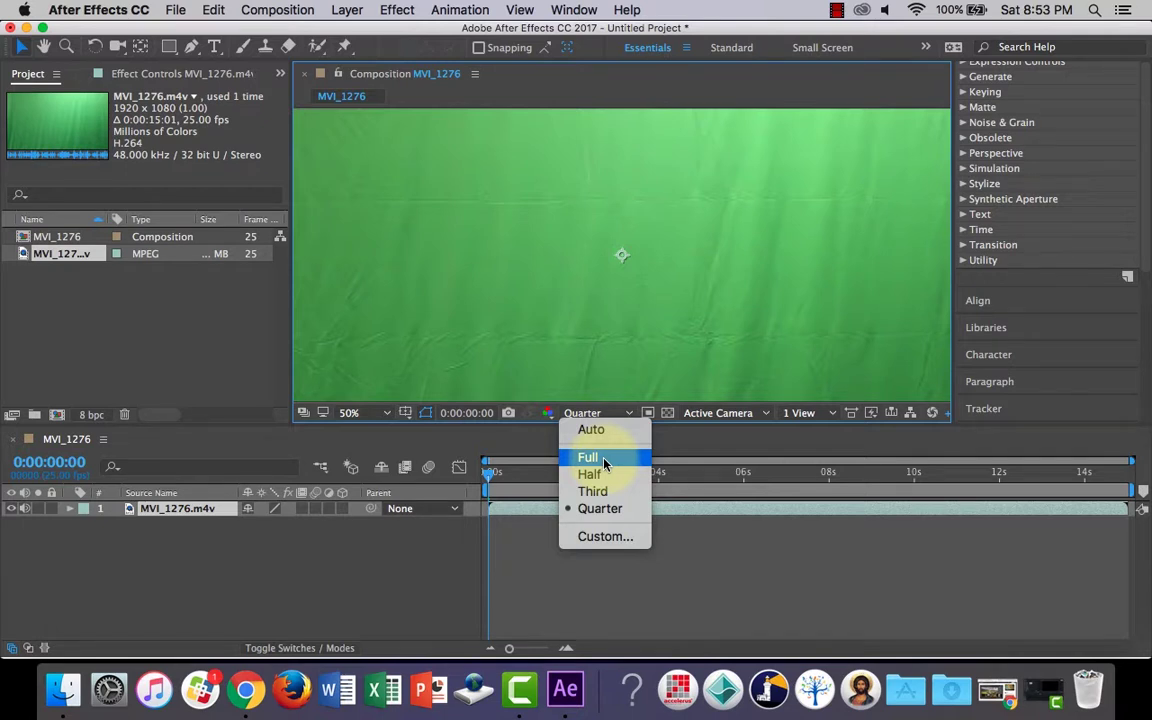
pyautogui.click(604, 508)
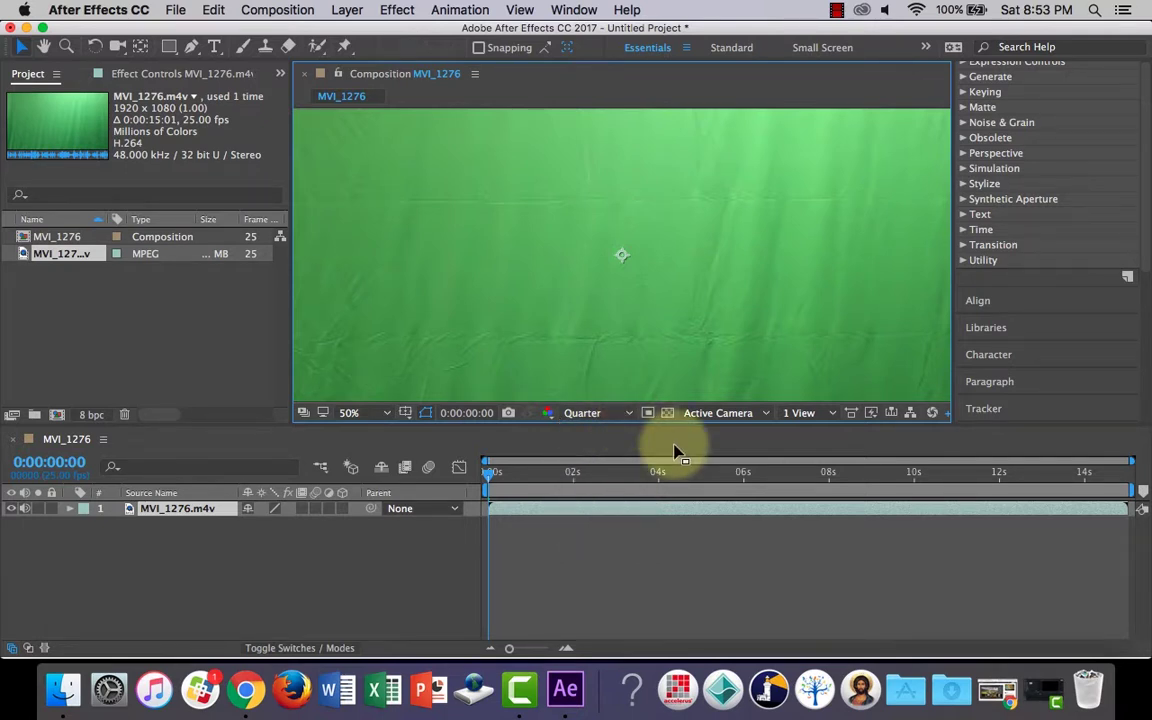
pyautogui.press('space')
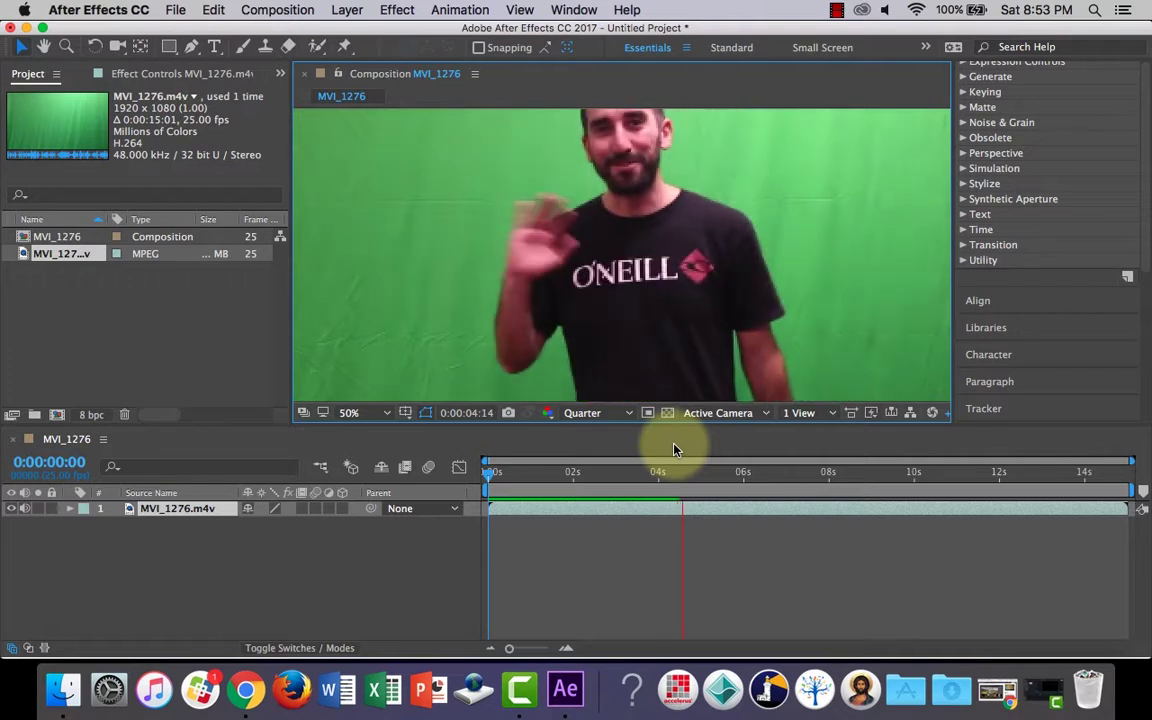
pyautogui.press(',')
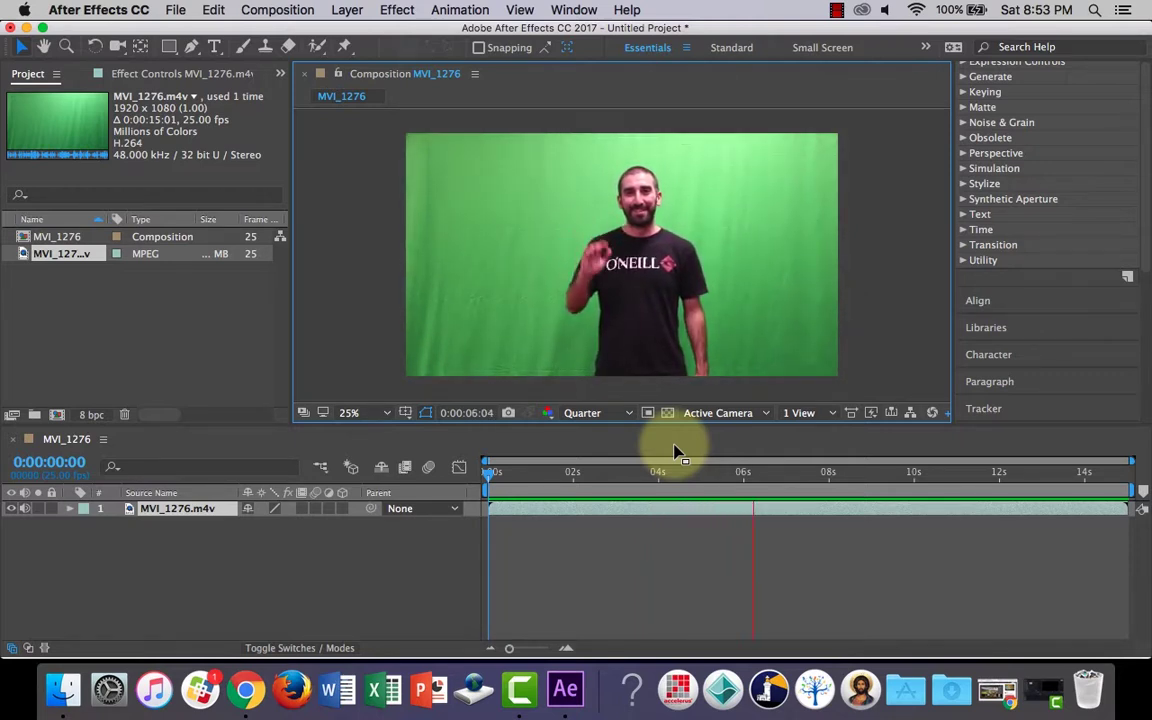
pyautogui.press('space')
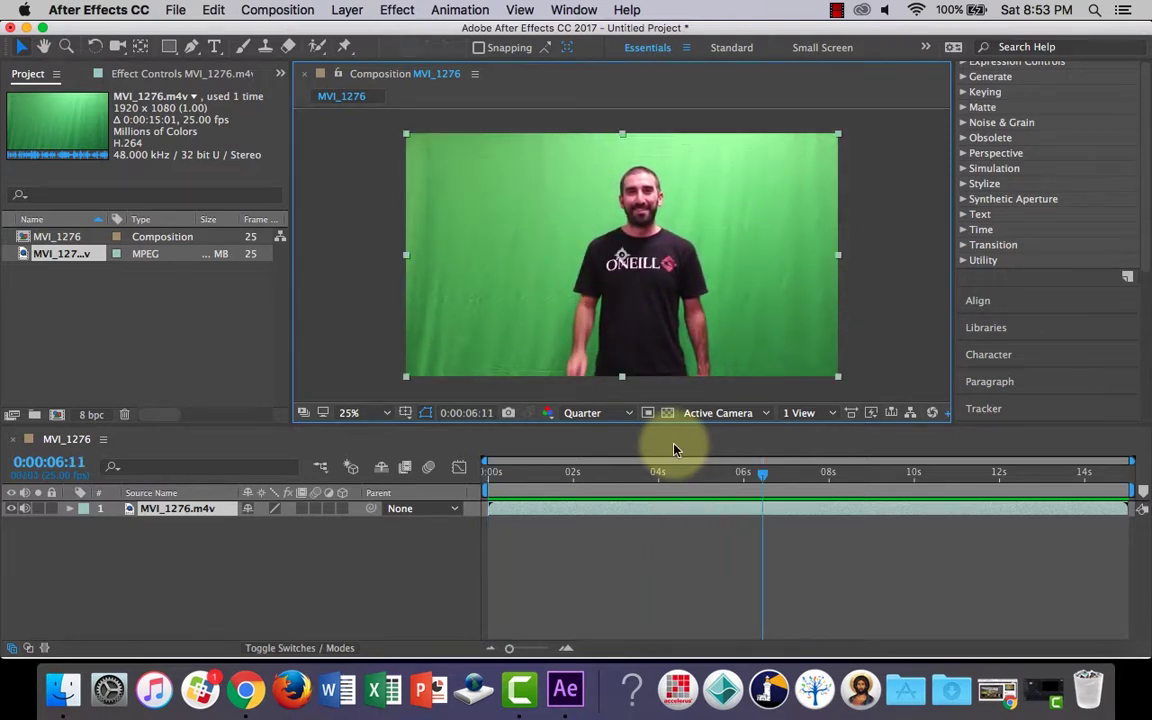
# Step: Split the MVI_1276.m4v layer at 0:00:06:13, where the person stands still after waving
pyautogui.click(150, 347)
pyautogui.moveTo(761, 476)
pyautogui.mouseDown()
pyautogui.moveTo(709, 483)
pyautogui.moveTo(764, 478)
pyautogui.mouseUp()
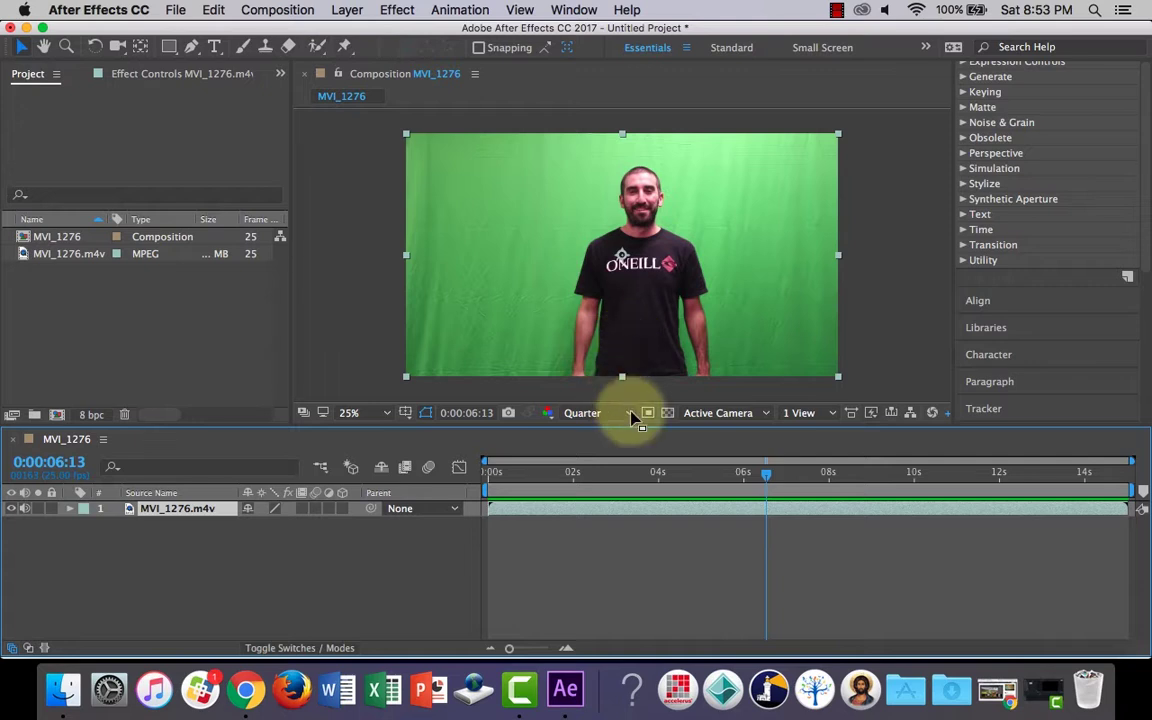
pyautogui.click(298, 579)
pyautogui.click(197, 512)
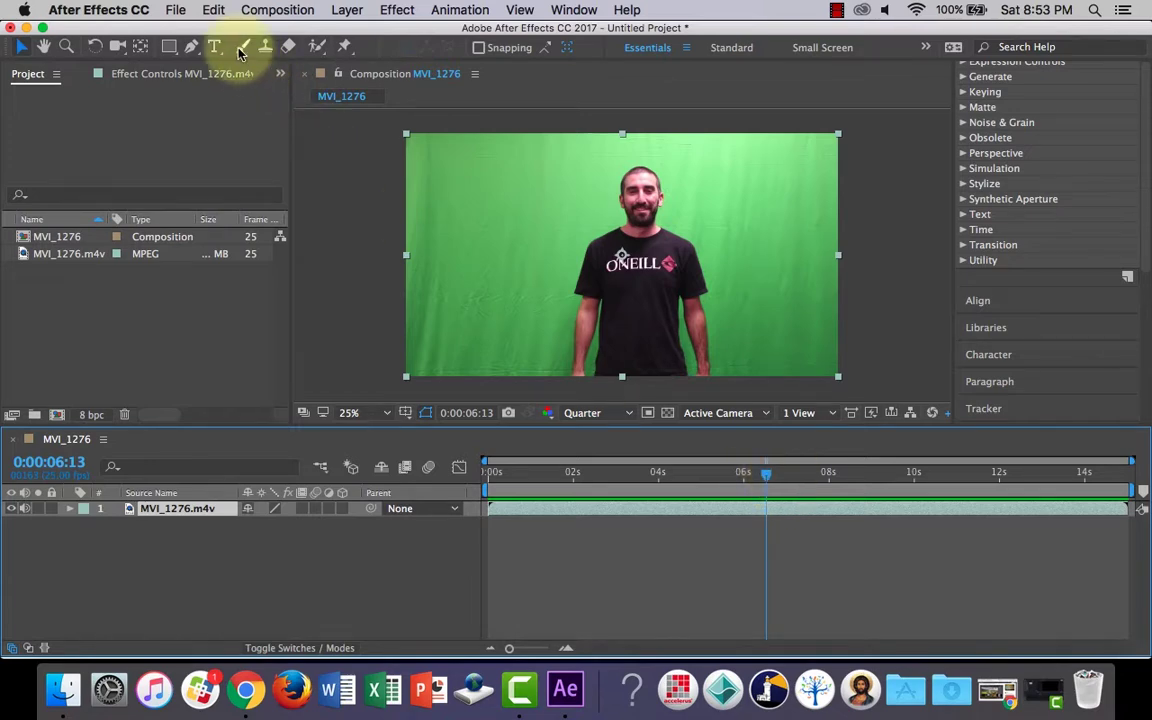
pyautogui.click(213, 10)
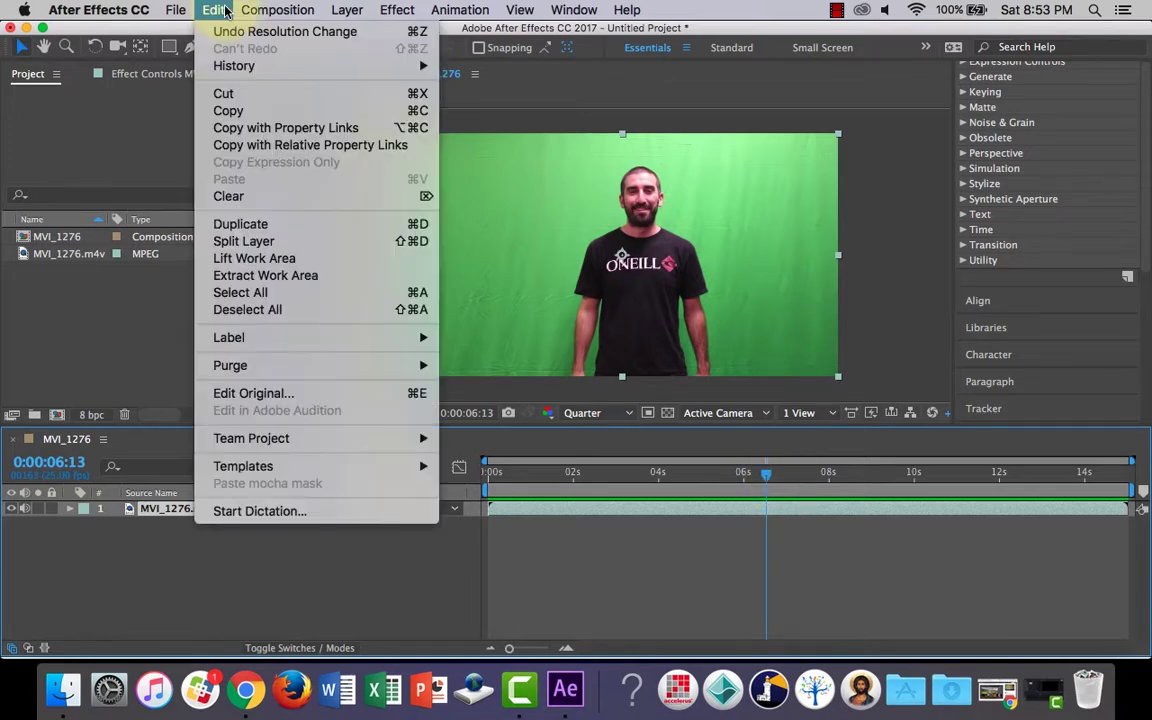
pyautogui.click(318, 242)
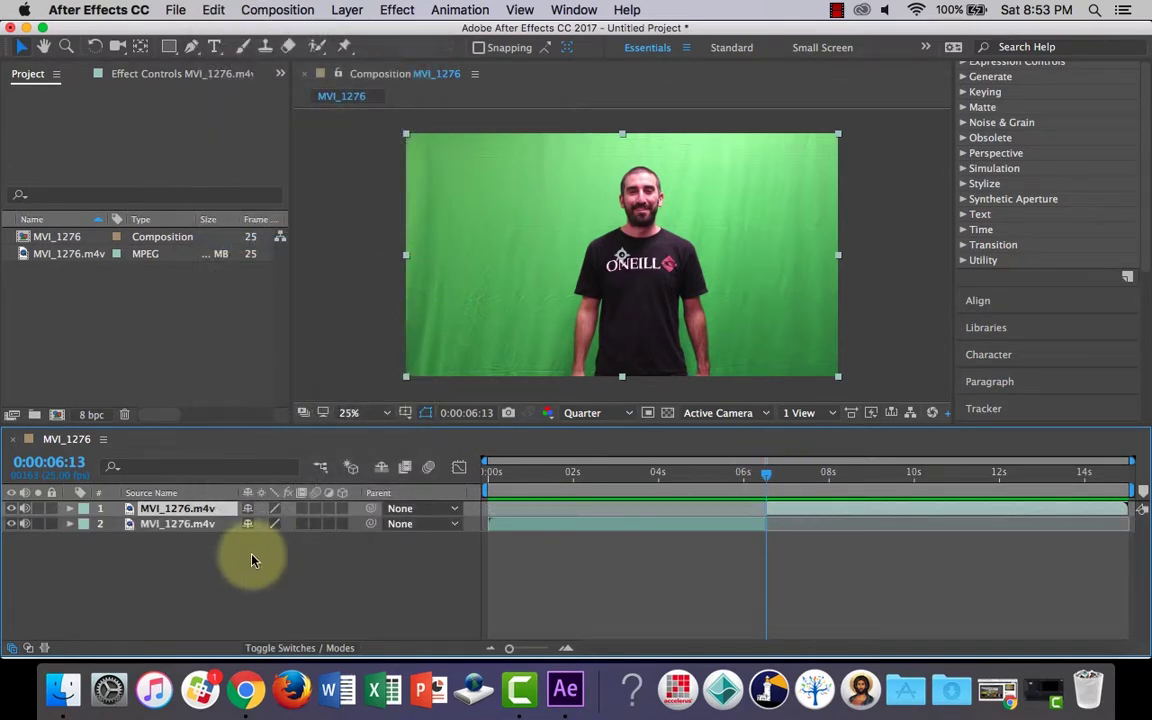
# Step: Reorder the two layers so that the clip's opening segment sits above the segment starting at 0:00:06:13
pyautogui.click(214, 524)
pyautogui.click(204, 509)
pyautogui.click(205, 526)
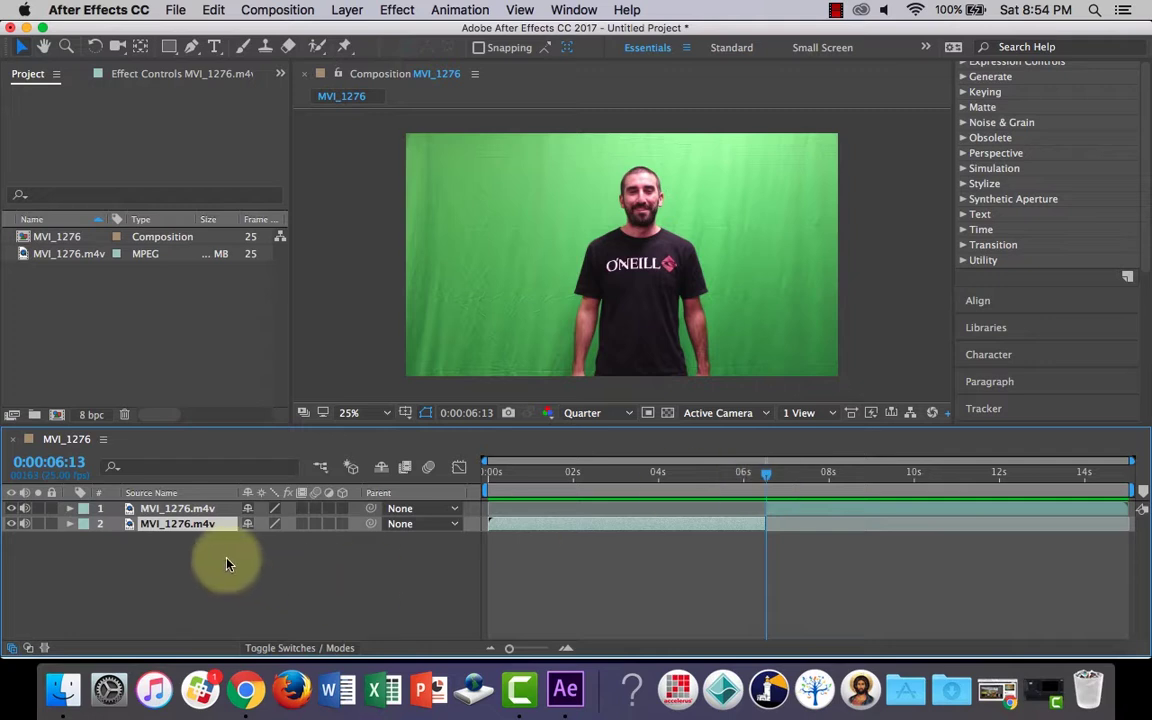
pyautogui.click(206, 509)
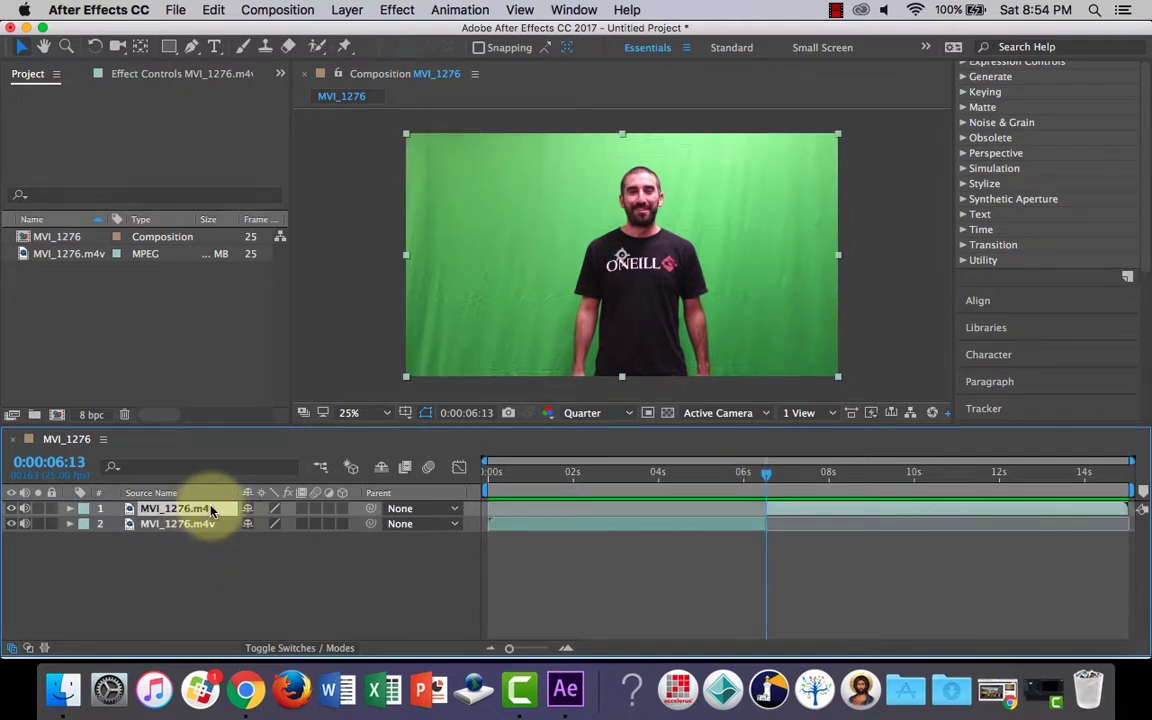
pyautogui.click(205, 526)
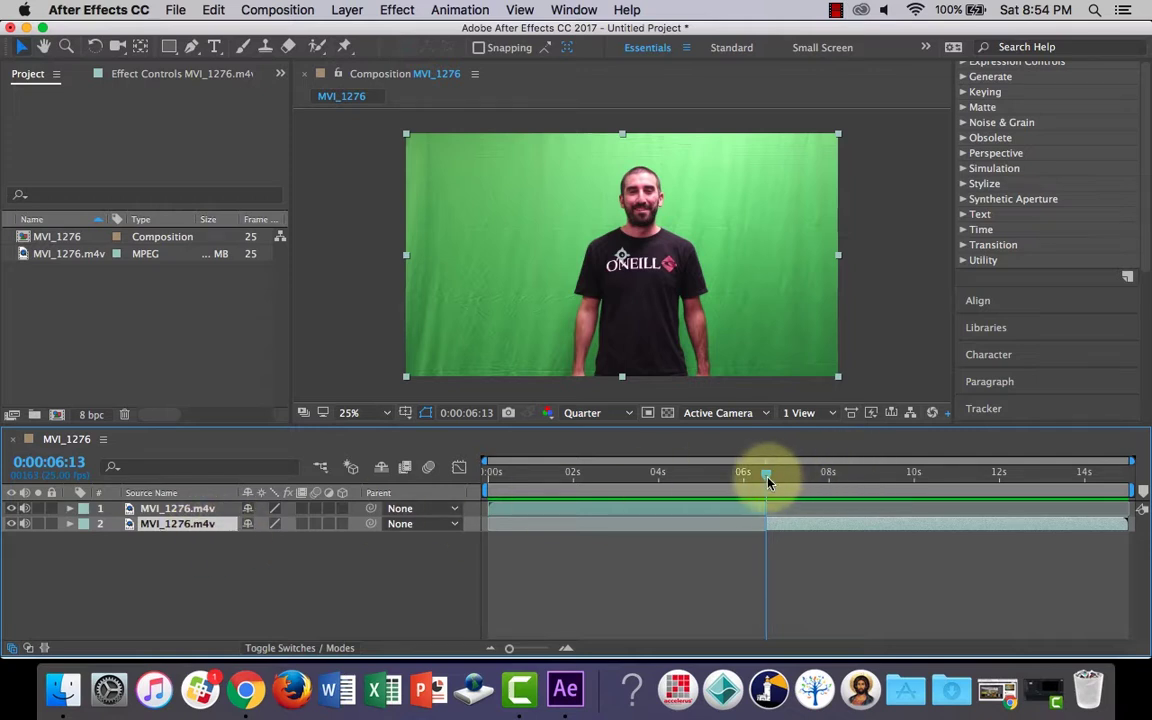
# Step: Split the second segment at 0:00:12:02, on the empty green screen, and move the final segment to the bottom of the layer stack
pyautogui.moveTo(766, 474); pyautogui.dragTo(1003, 478)
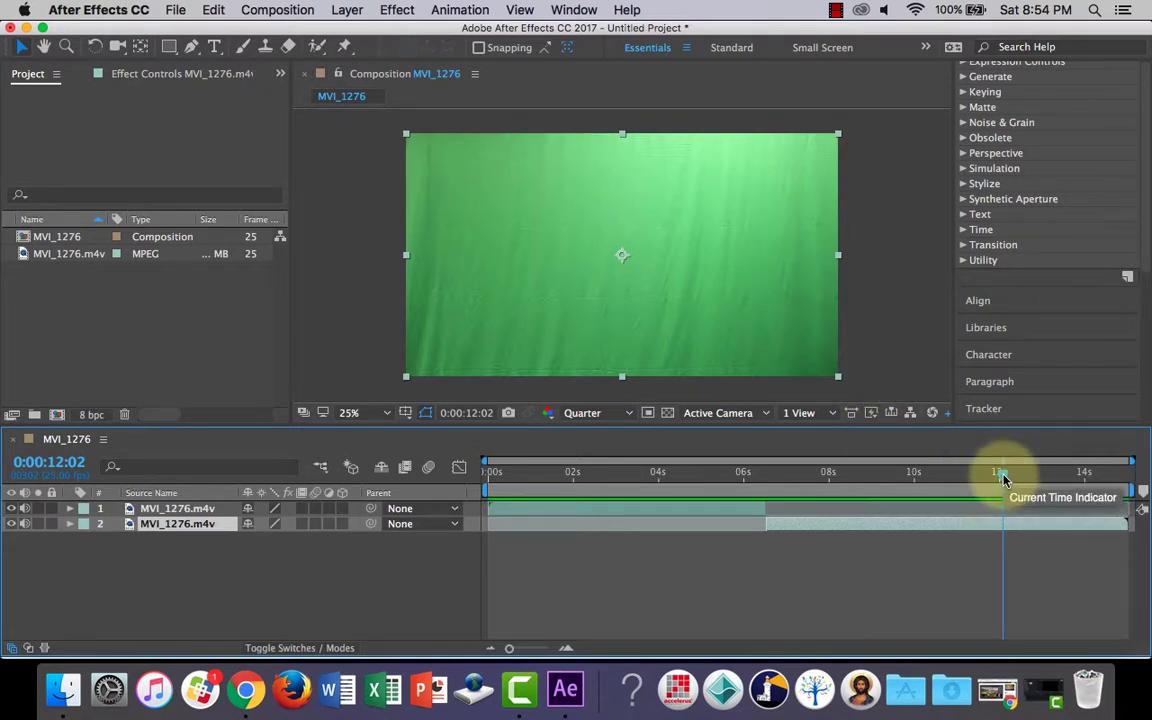
pyautogui.moveTo(1004, 479); pyautogui.dragTo(1003, 480)
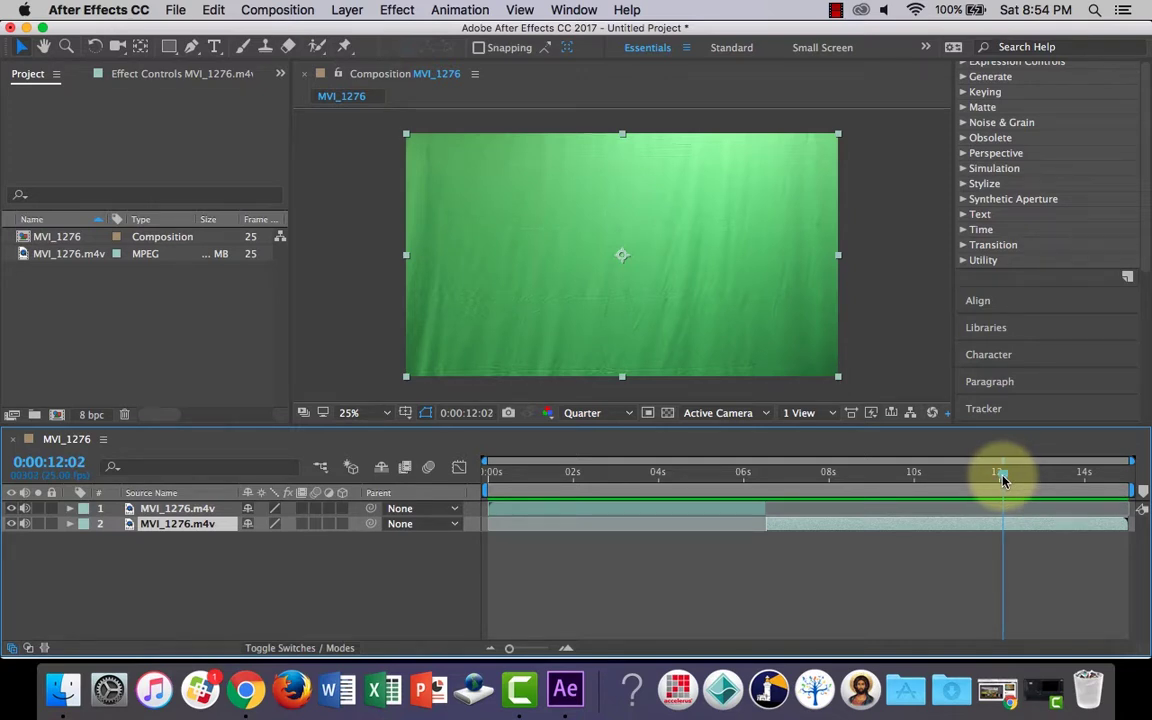
pyautogui.click(213, 9)
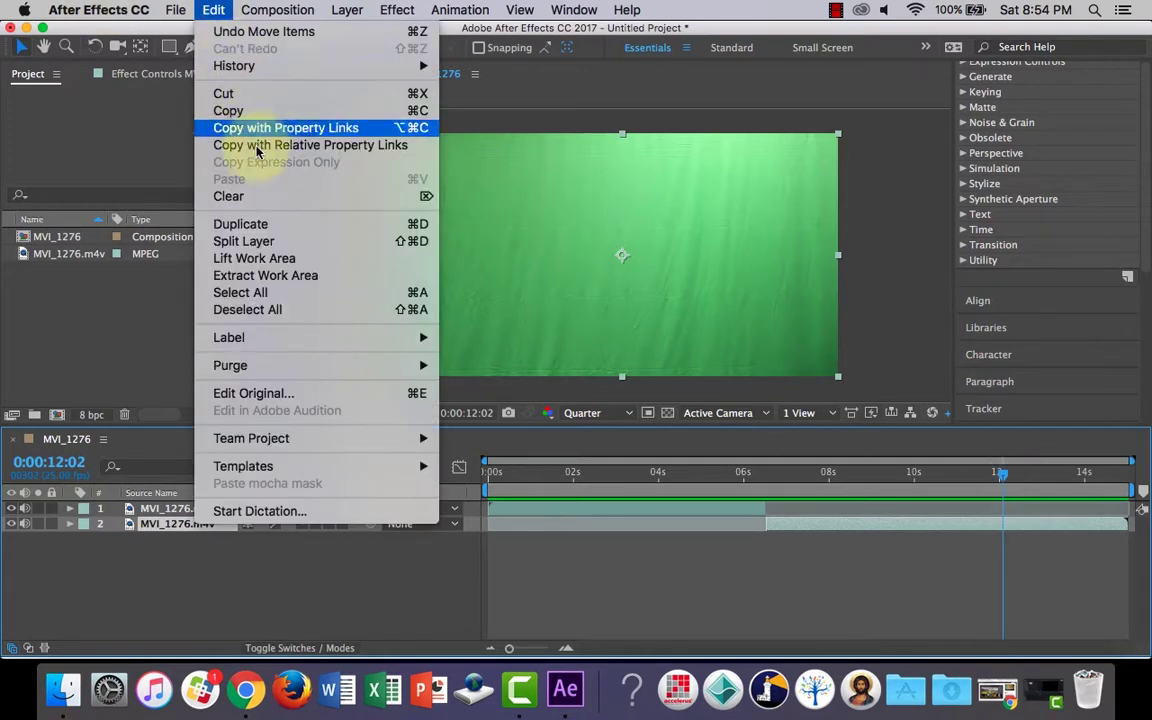
pyautogui.click(284, 241)
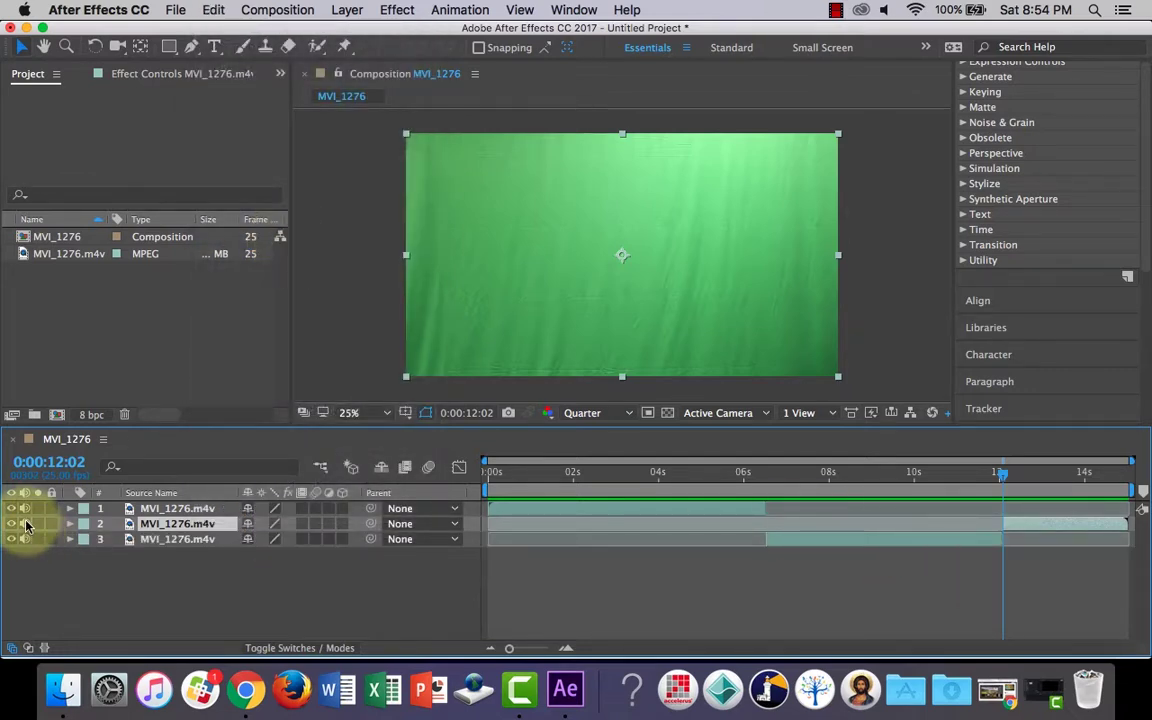
pyautogui.moveTo(172, 525); pyautogui.dragTo(172, 546)
# Step: Rename the first MVI_1276.m4v layer, which holds the clip's opening segment, as Video 1
pyautogui.click(181, 512)
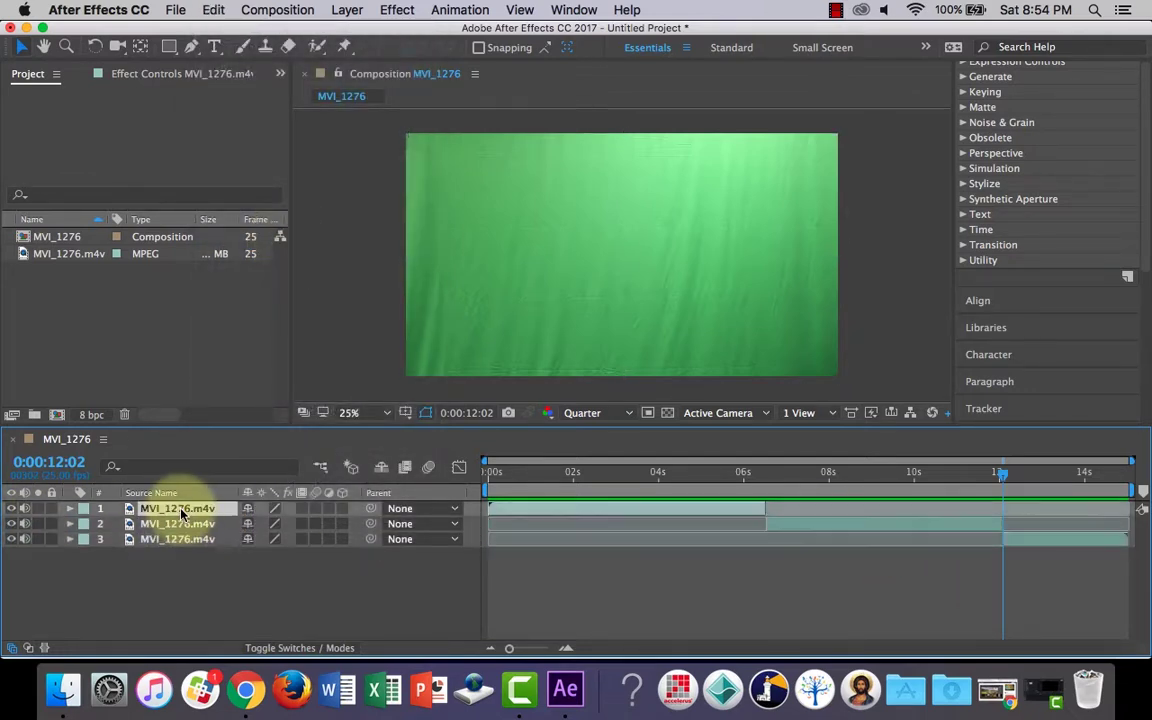
pyautogui.rightClick(181, 512)
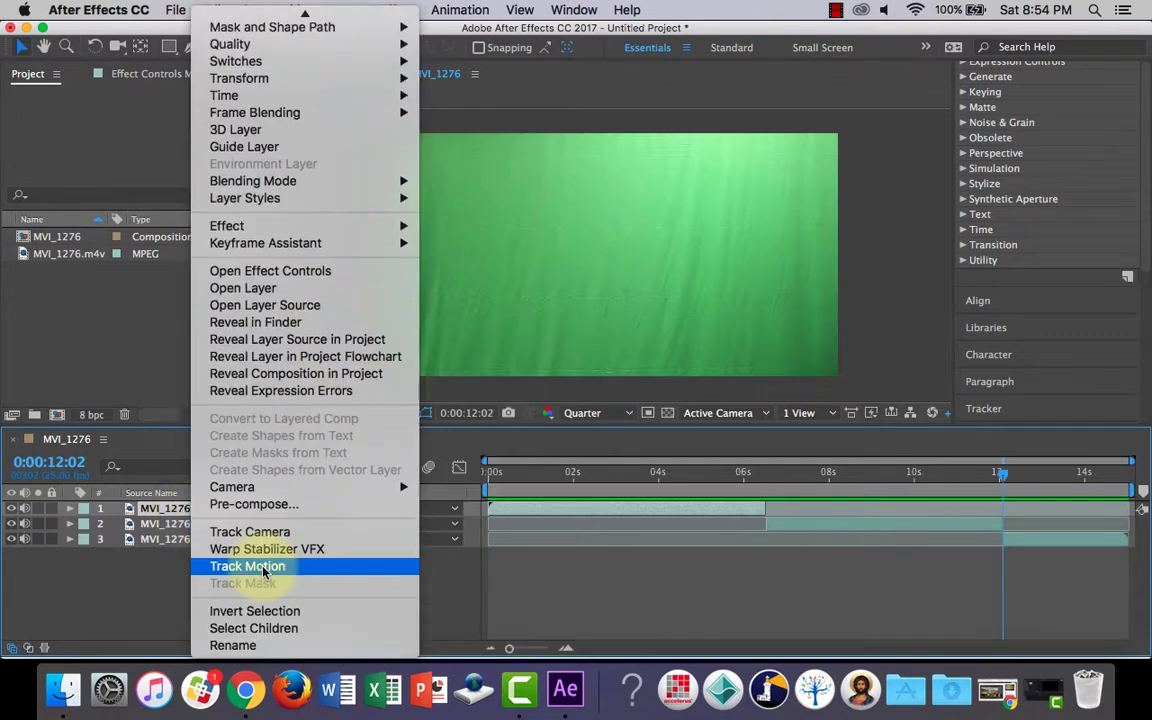
pyautogui.press('Return')
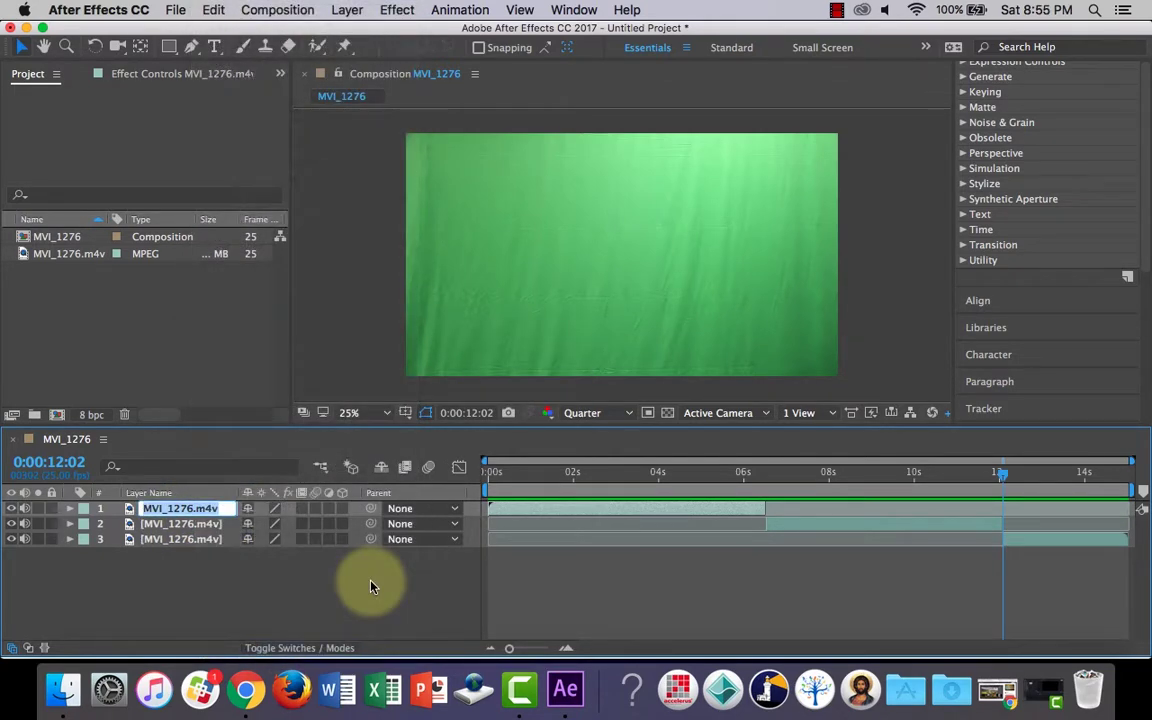
pyautogui.write('Video 1')
pyautogui.press('Return')
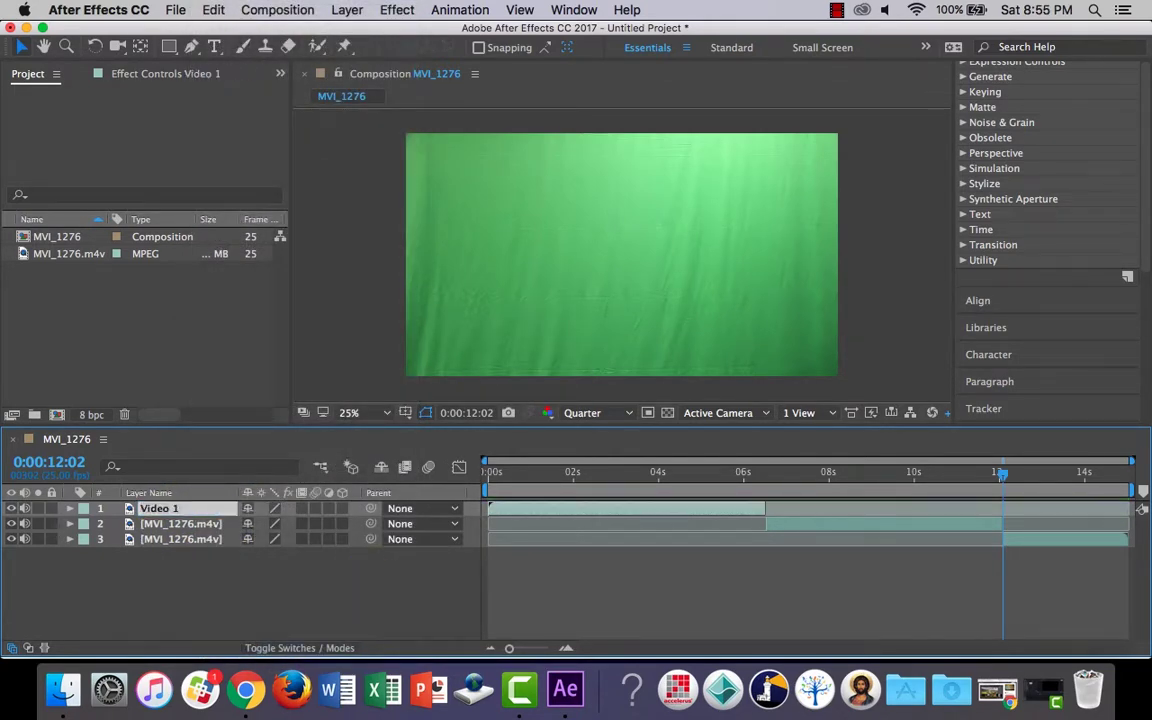
# Step: Rename the second layer, which starts at 0:00:06:13, as Video 2
pyautogui.click(200, 526)
pyautogui.doubleClick(200, 528)
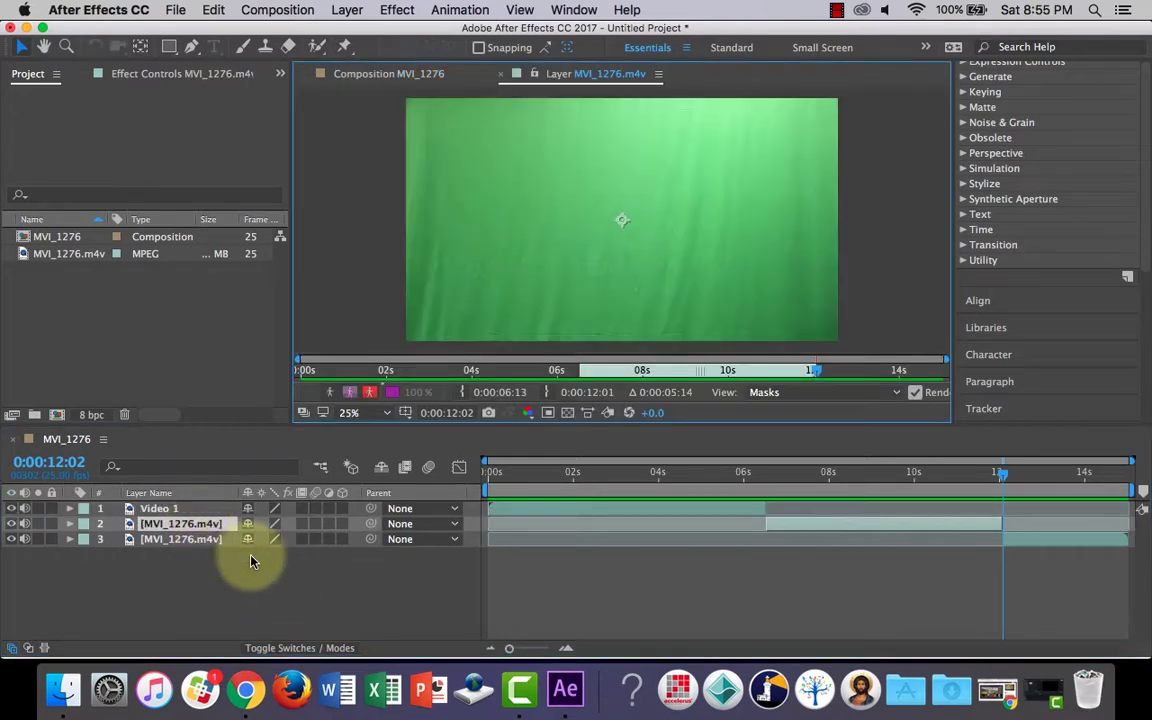
pyautogui.rightClick(216, 526)
pyautogui.scroll(-10, 263, 549)
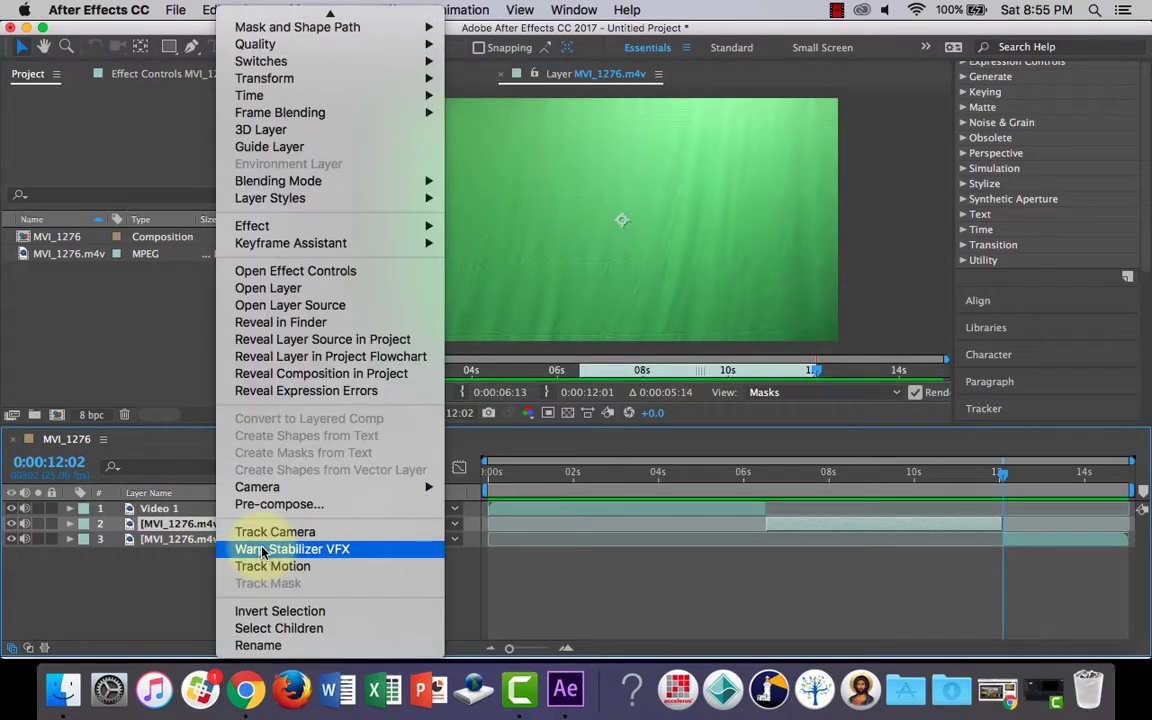
pyautogui.click(280, 645)
pyautogui.write('Vide')
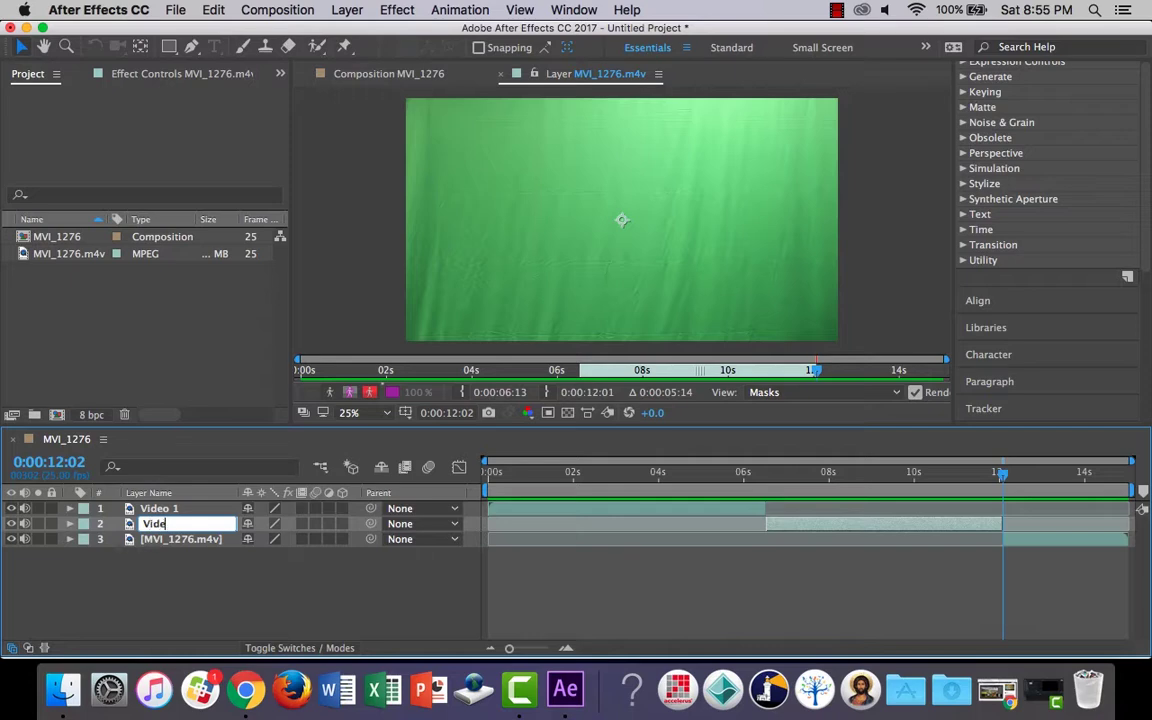
pyautogui.write('o 2')
pyautogui.press('Return')
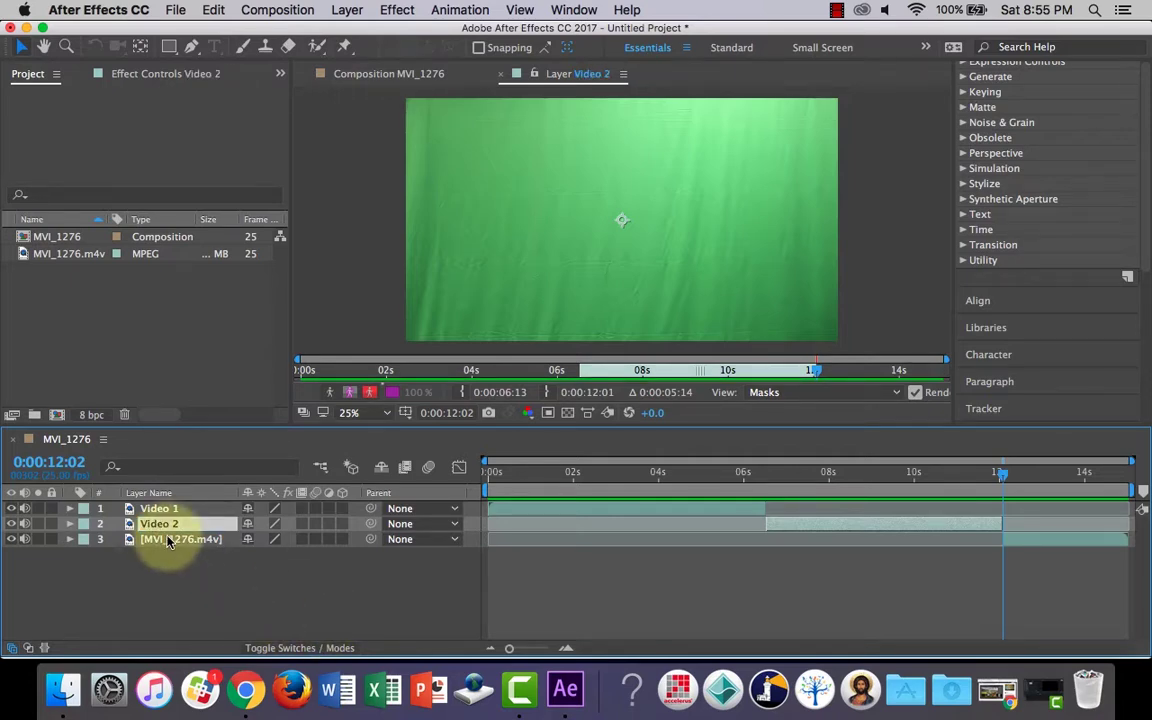
# Step: Rename the third layer, which holds the empty green screen, as Background
pyautogui.click(176, 543)
pyautogui.rightClick(179, 544)
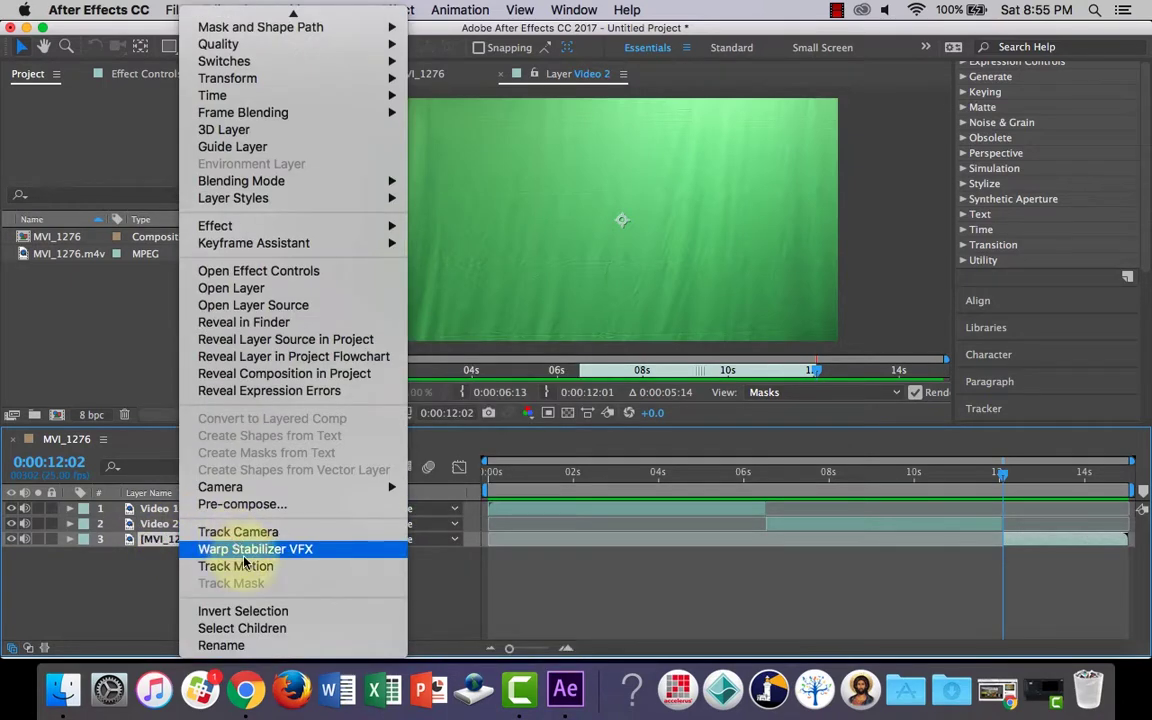
pyautogui.click(250, 645)
pyautogui.write('B')
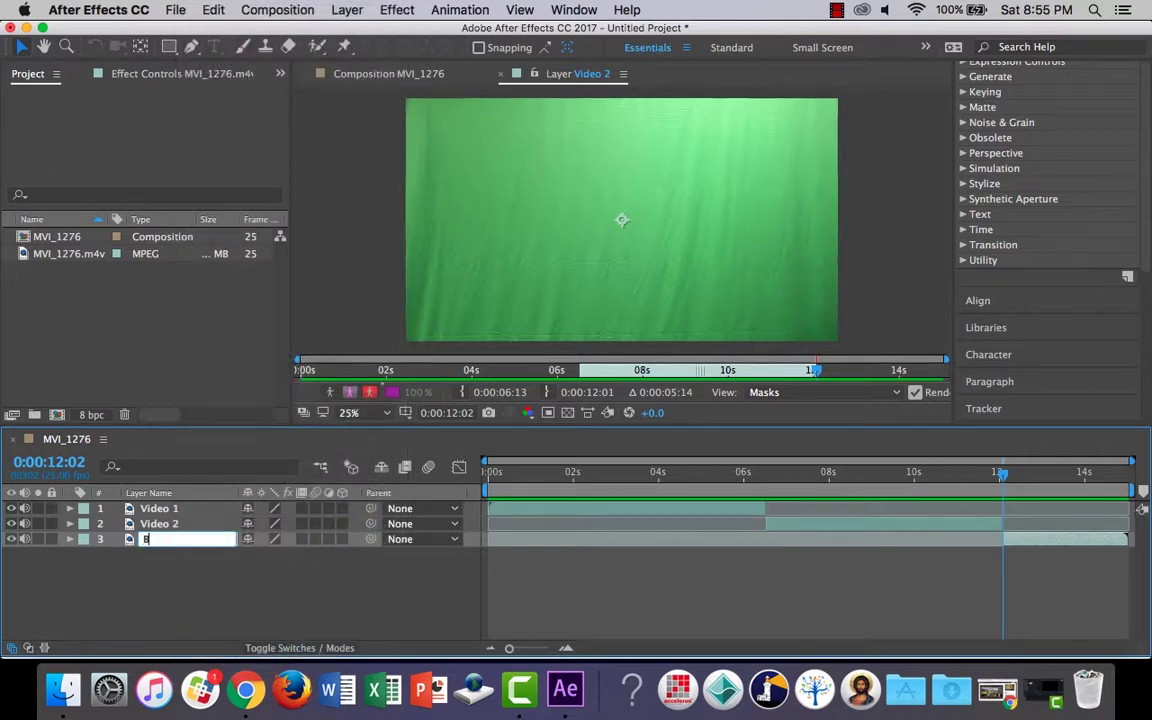
pyautogui.write('ackground')
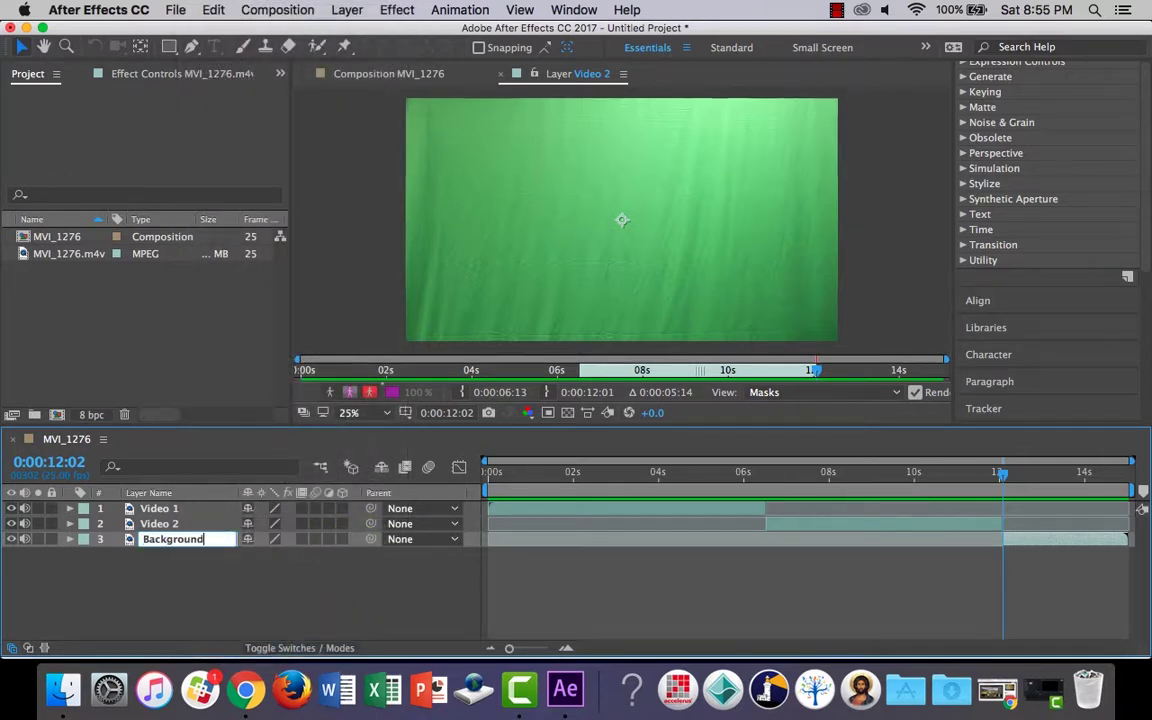
pyautogui.press('Return')
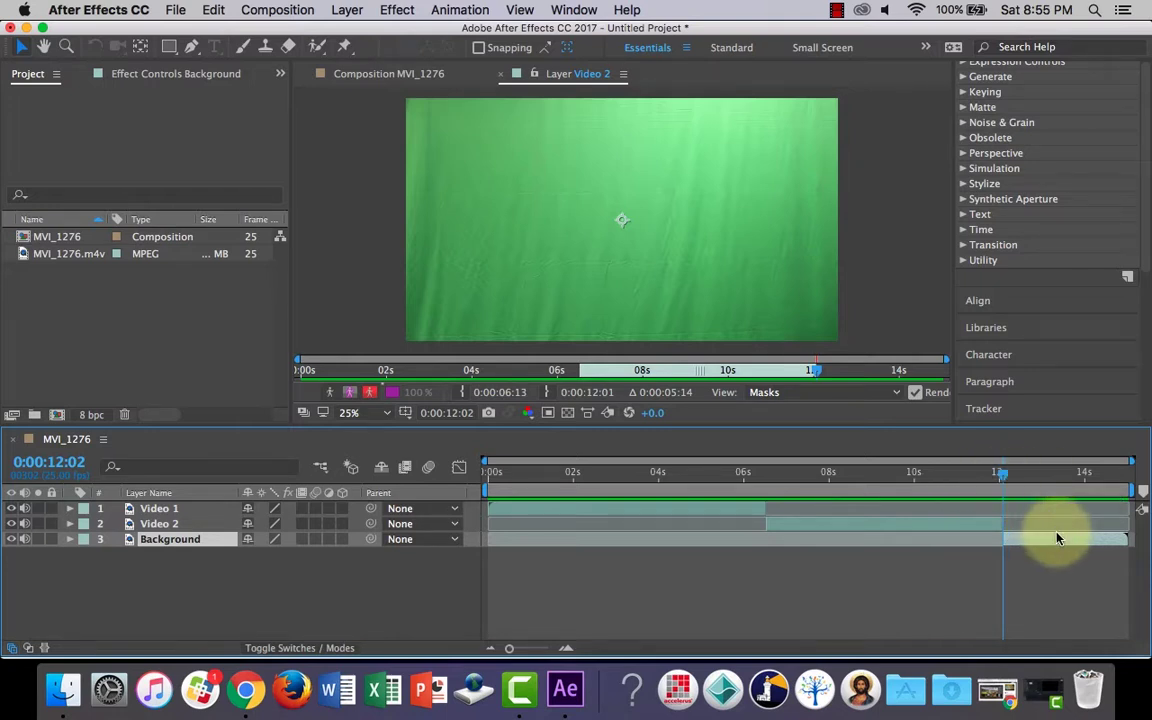
# Step: Shift the Background layer earlier in time so that it starts at 0:00:06:13, together with Video 2
pyautogui.moveTo(1001, 476); pyautogui.dragTo(766, 487)
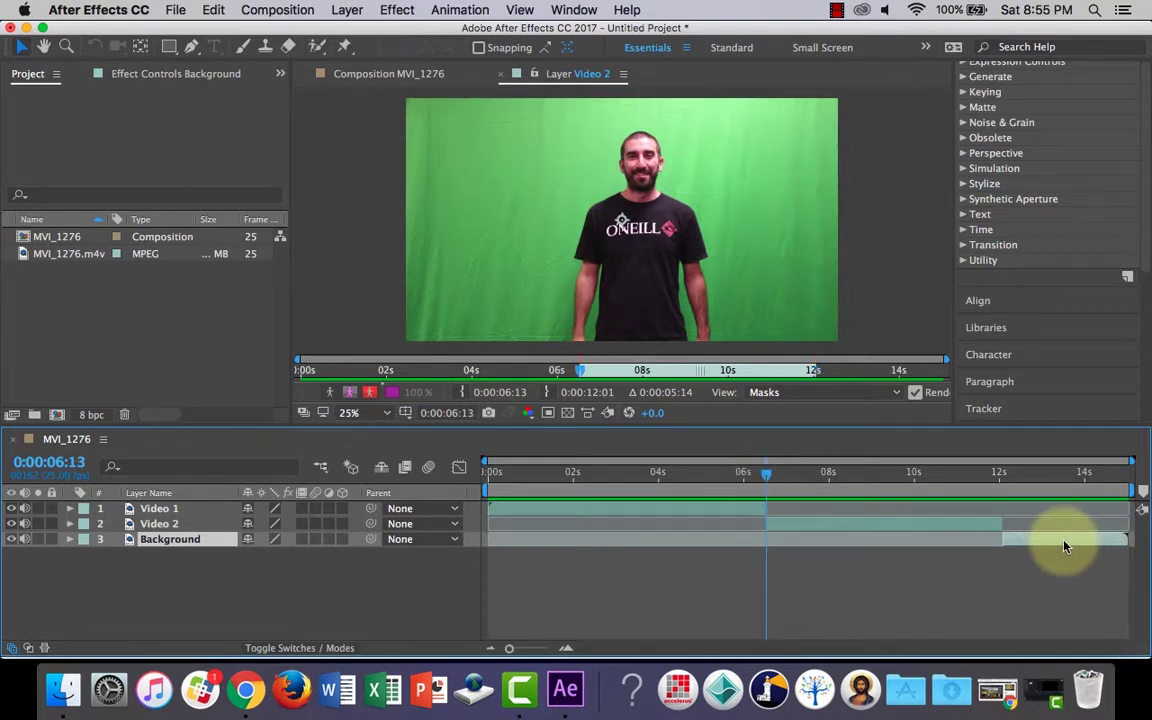
pyautogui.moveTo(1066, 546); pyautogui.dragTo(937, 545)
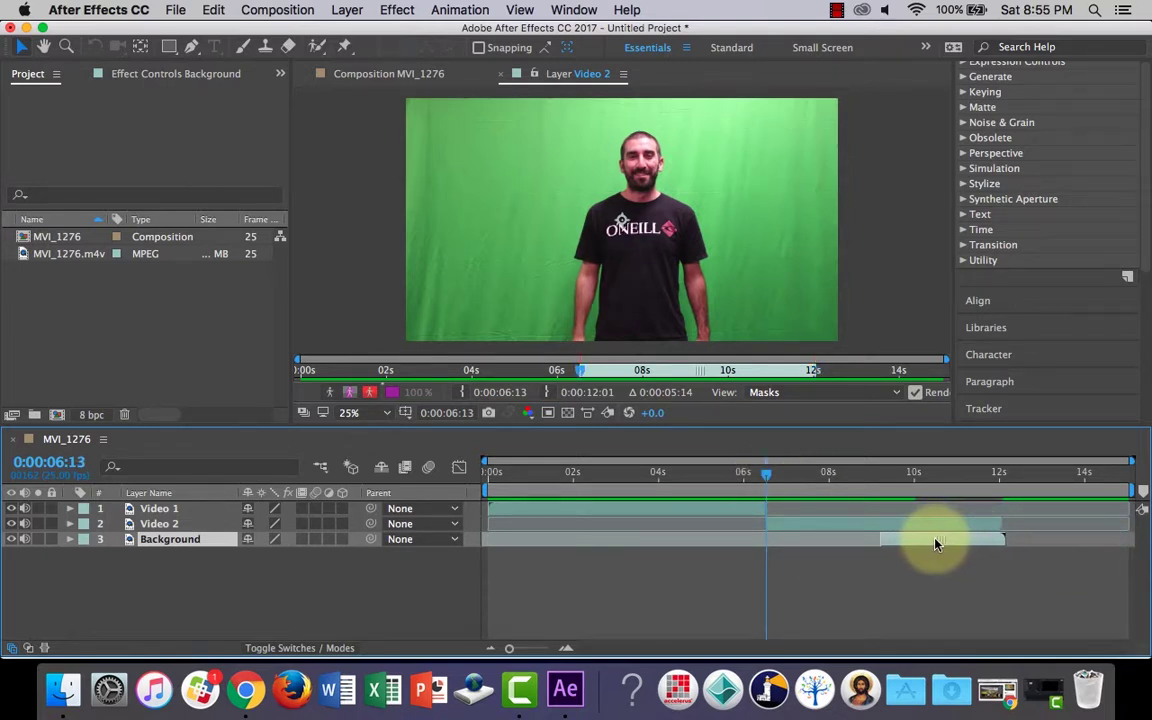
pyautogui.moveTo(830, 544); pyautogui.dragTo(826, 544)
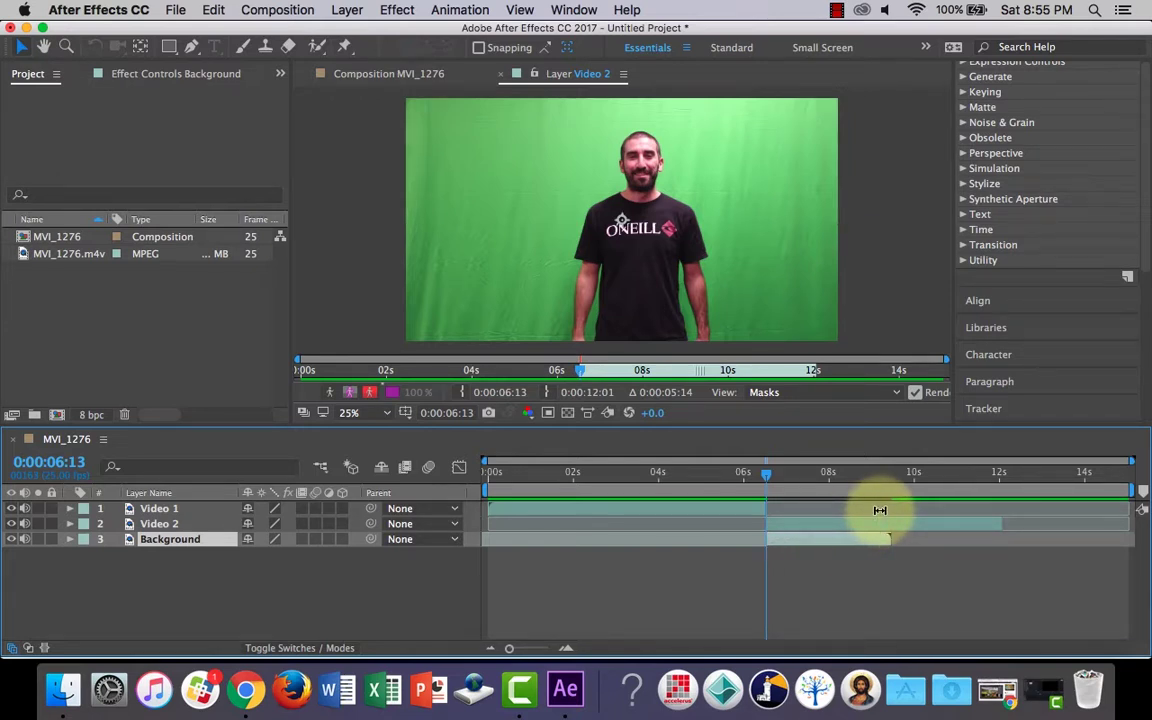
# Step: Apply Freeze Frame to the Video 2 layer at 0:00:06:13
pyautogui.click(157, 524)
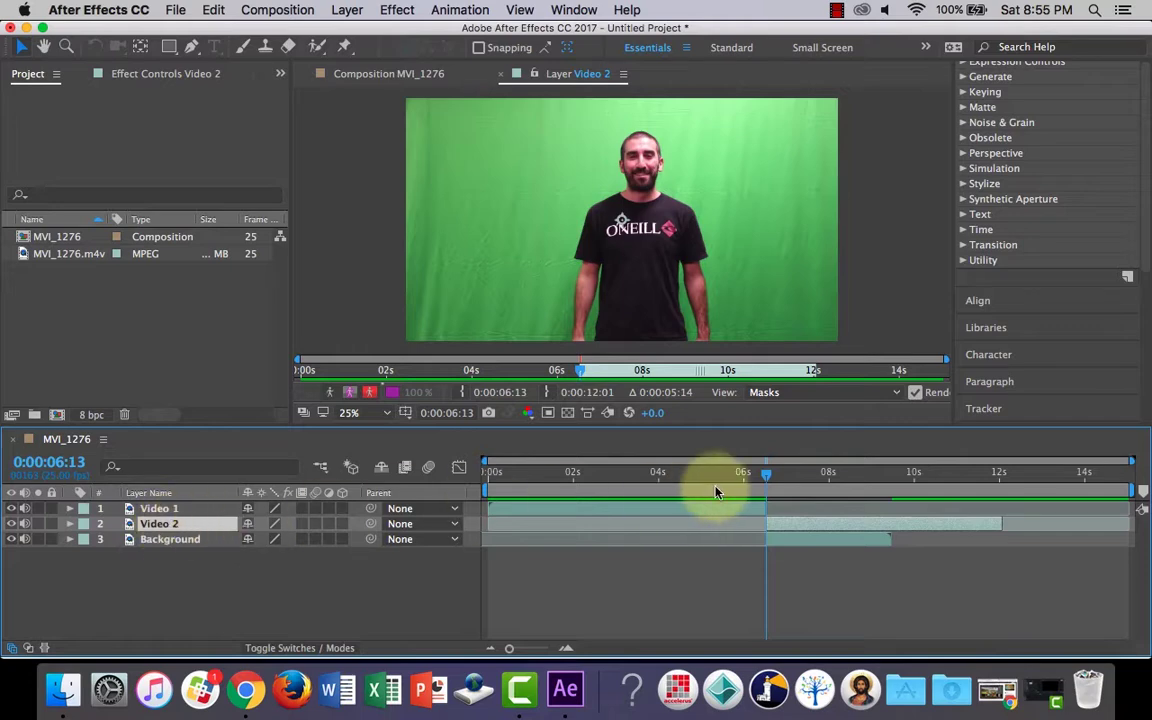
pyautogui.click(348, 12)
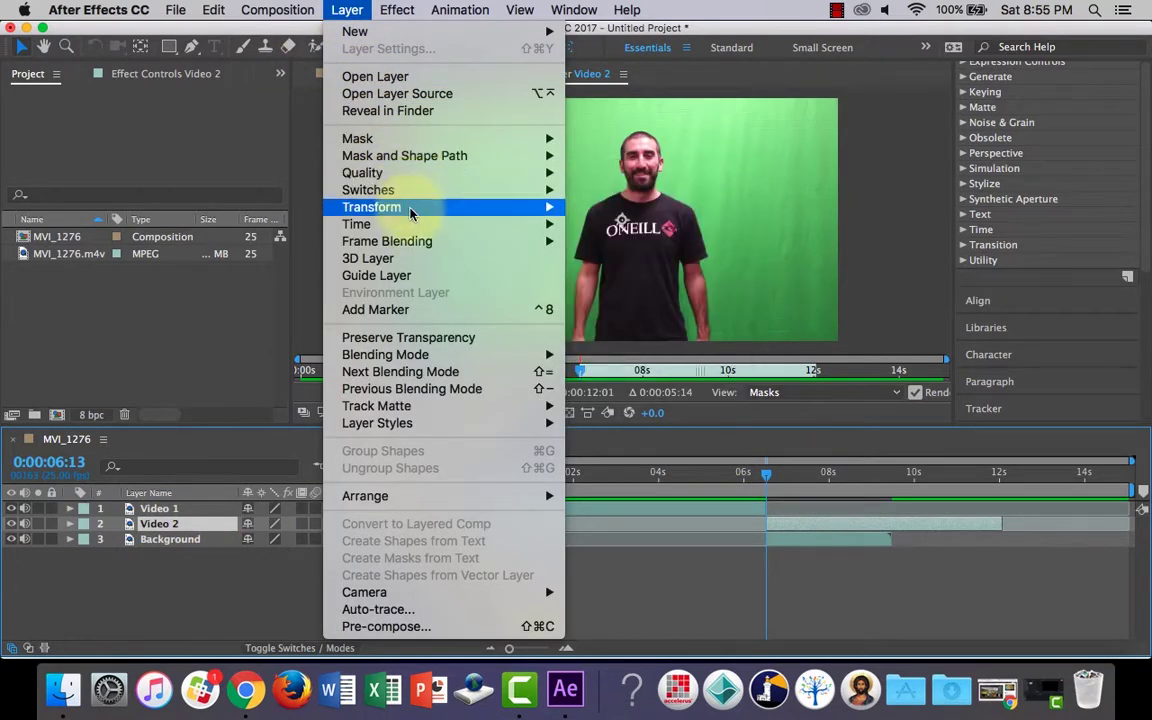
pyautogui.moveTo(410, 226)
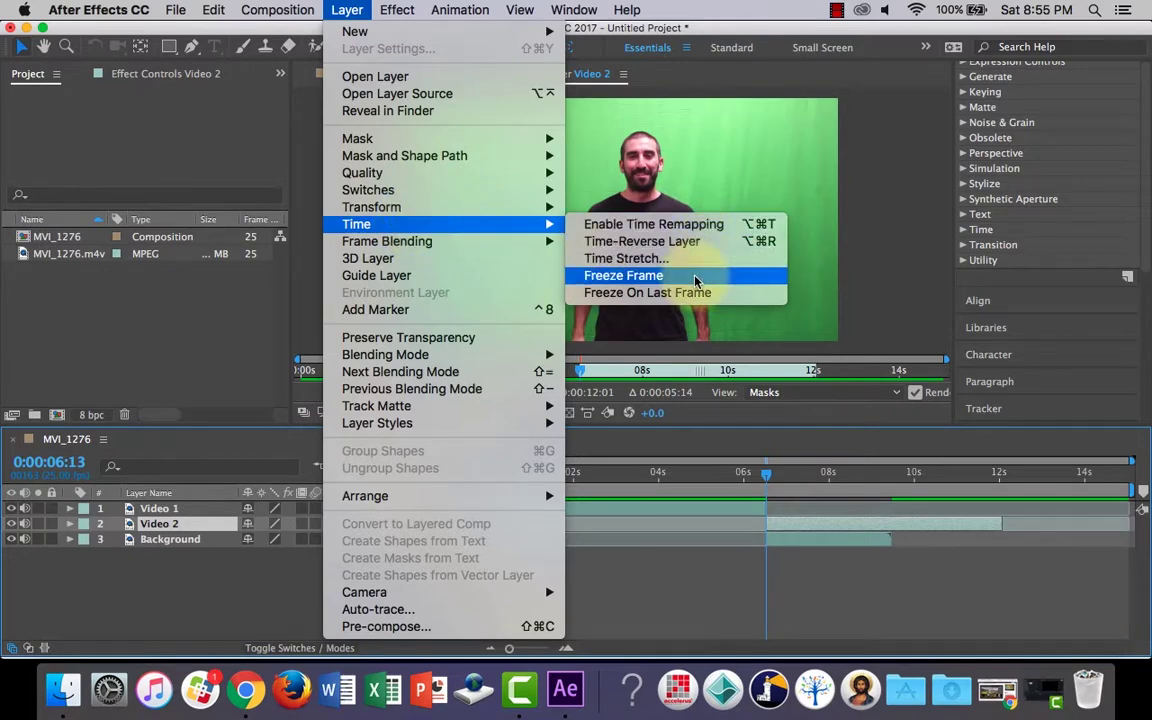
pyautogui.click(655, 276)
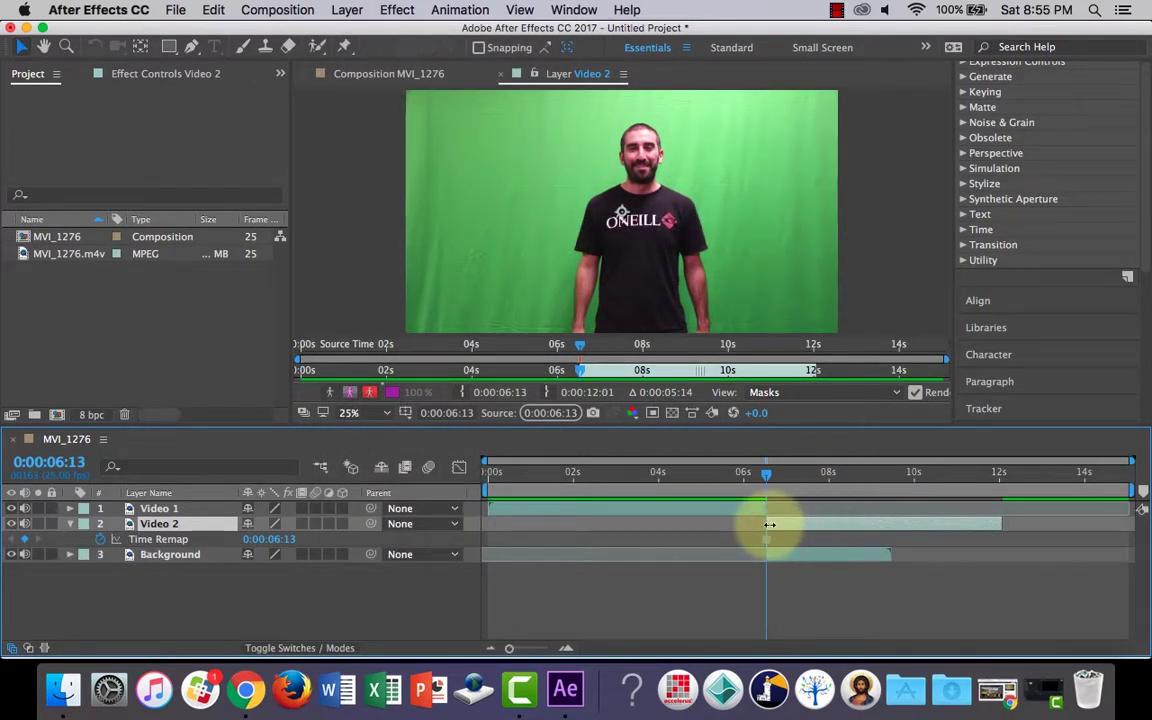
# Step: Close the Video 2 layer view and play back the composition across the change from Video 1 to the frozen Video 2
pyautogui.moveTo(765, 478)
pyautogui.mouseDown()
pyautogui.moveTo(823, 475)
pyautogui.moveTo(764, 481)
pyautogui.moveTo(784, 482)
pyautogui.mouseUp()
pyautogui.moveTo(952, 493); pyautogui.dragTo(585, 481)
pyautogui.press('space')
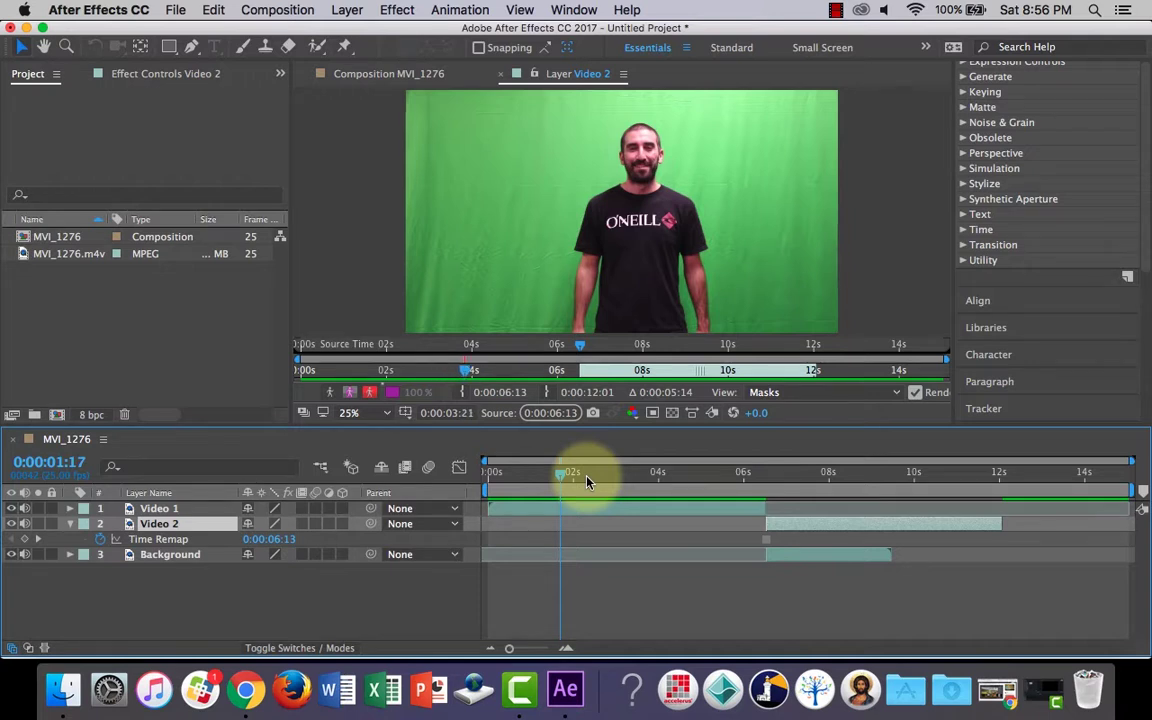
pyautogui.press('space')
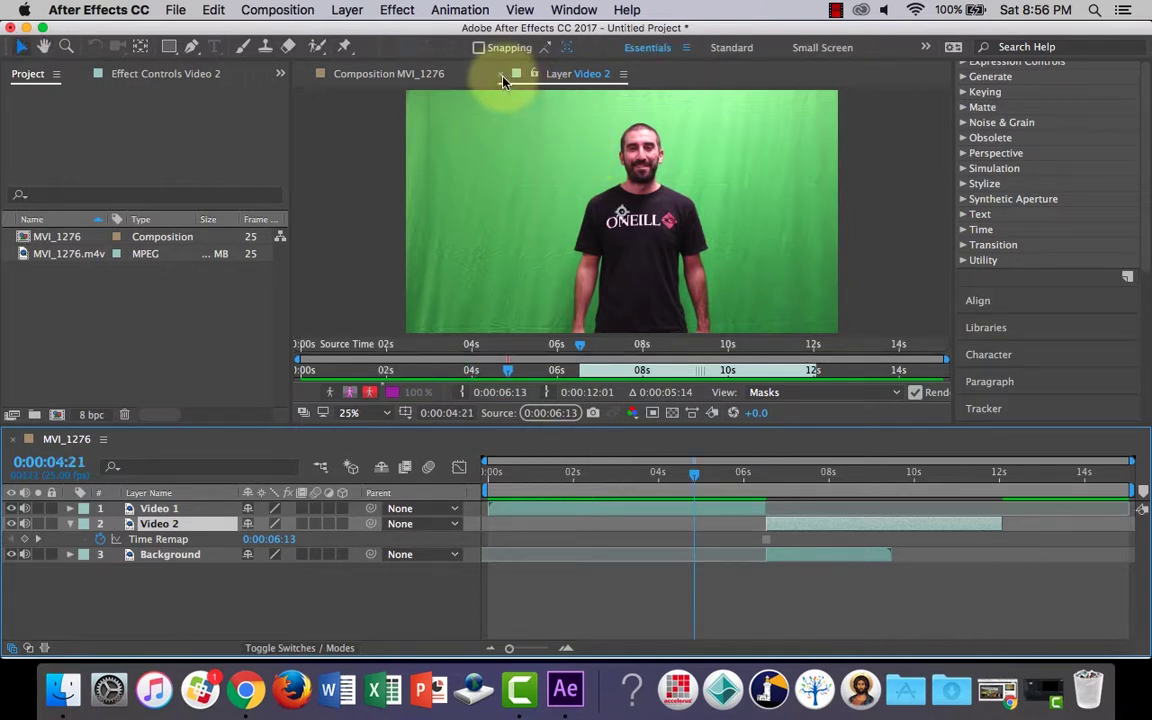
pyautogui.click(502, 78)
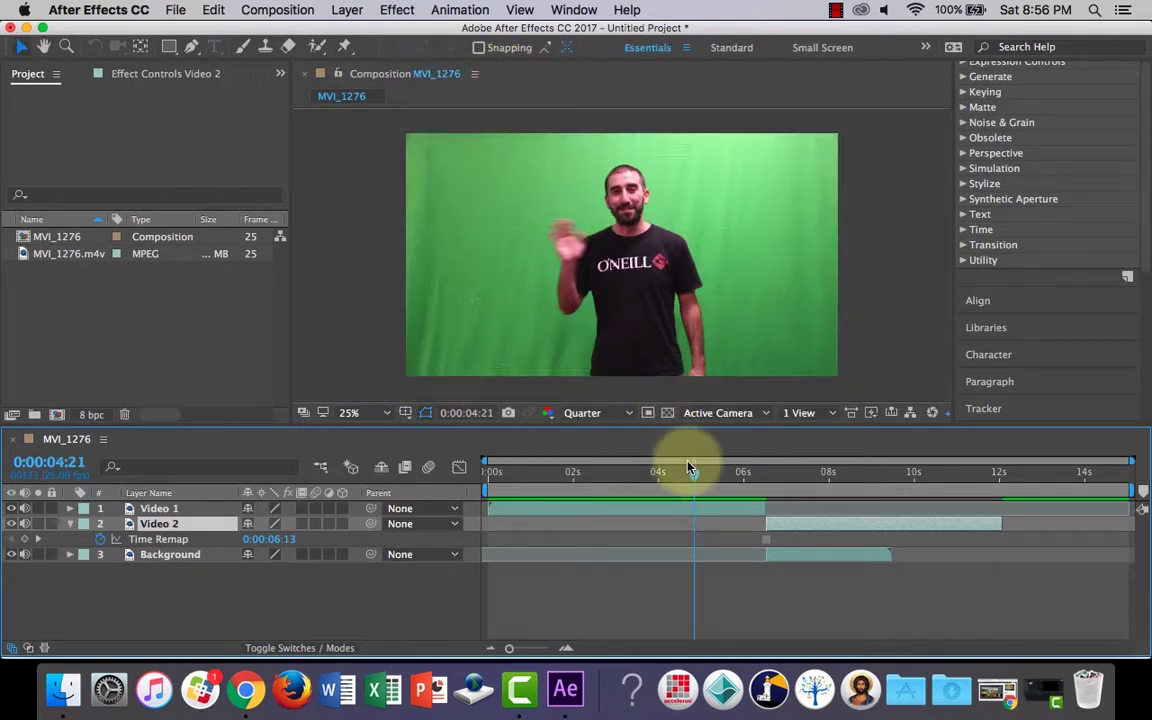
pyautogui.moveTo(697, 480); pyautogui.dragTo(534, 482)
pyautogui.press('space')
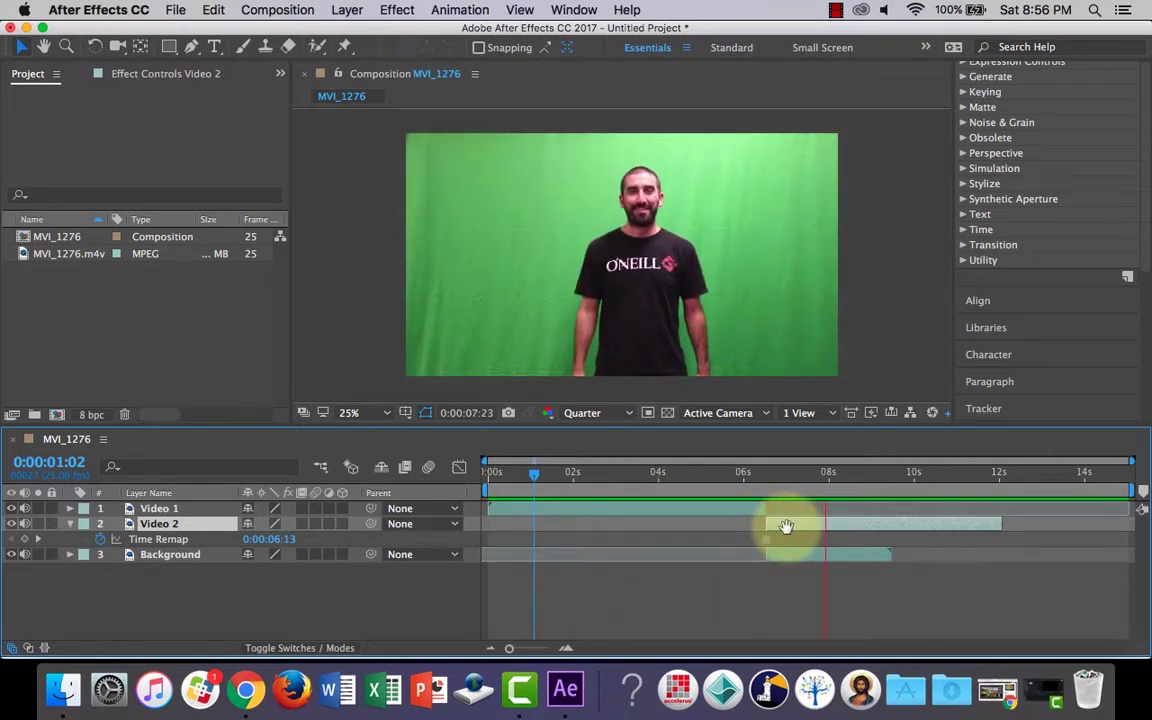
pyautogui.press('space')
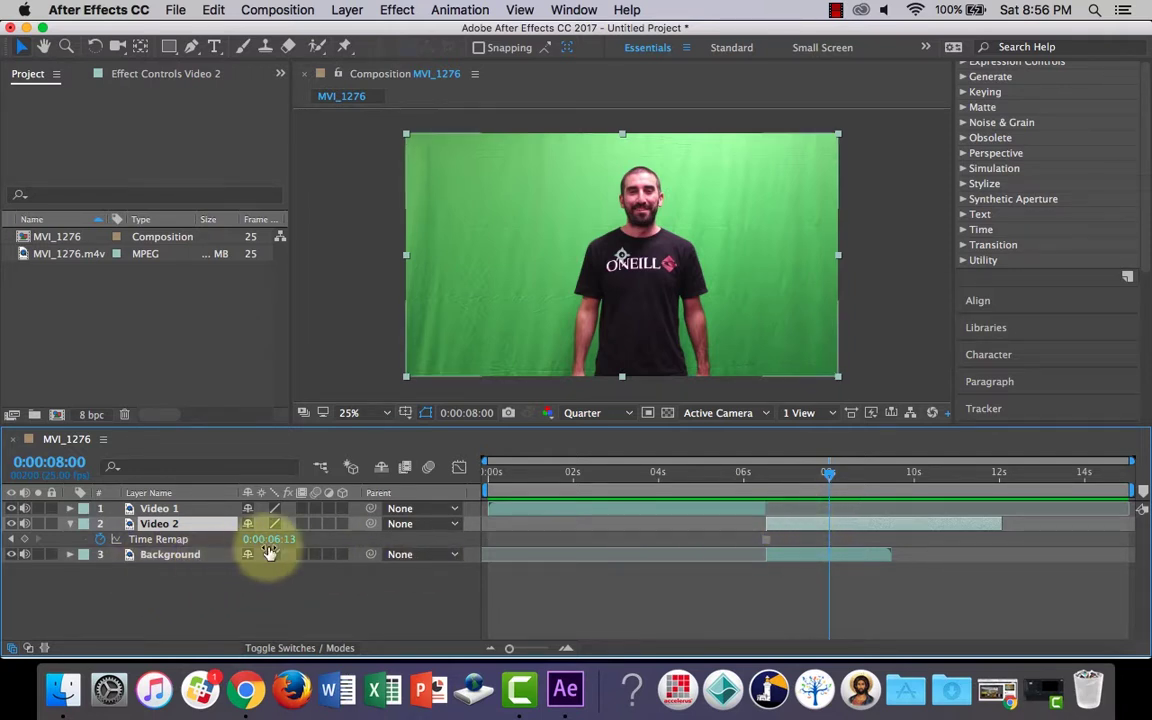
# Step: Return to the first frozen frame at 0:00:06:13, view the man's torso at 50%, and select the Video 2 layer
pyautogui.moveTo(829, 475); pyautogui.dragTo(765, 487)
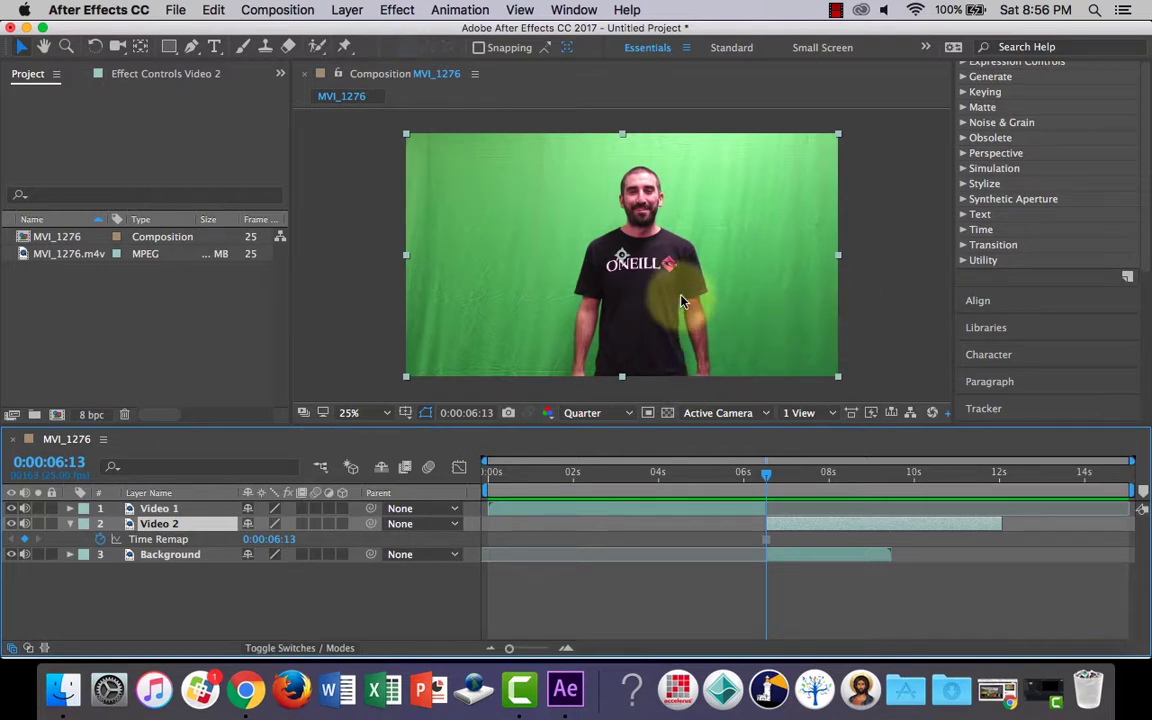
pyautogui.scroll(2, 702, 362)
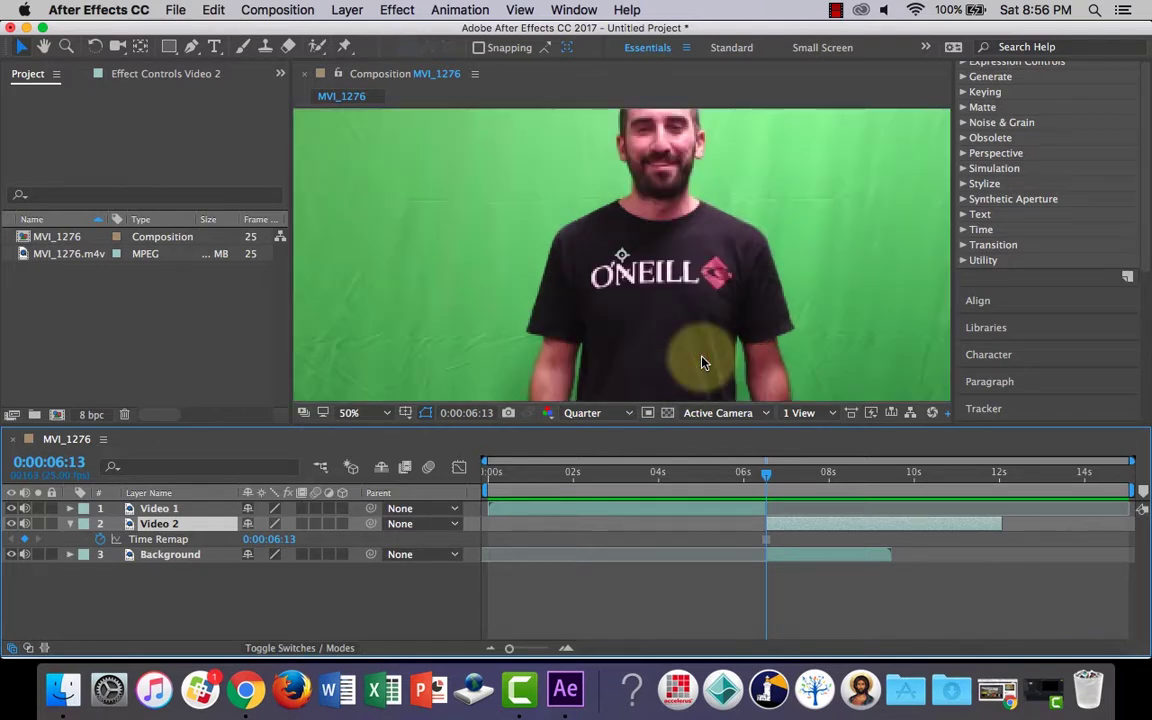
pyautogui.press('h')
pyautogui.moveTo(802, 346); pyautogui.dragTo(787, 213)
pyautogui.moveTo(774, 268); pyautogui.dragTo(809, 299)
pyautogui.press('v')
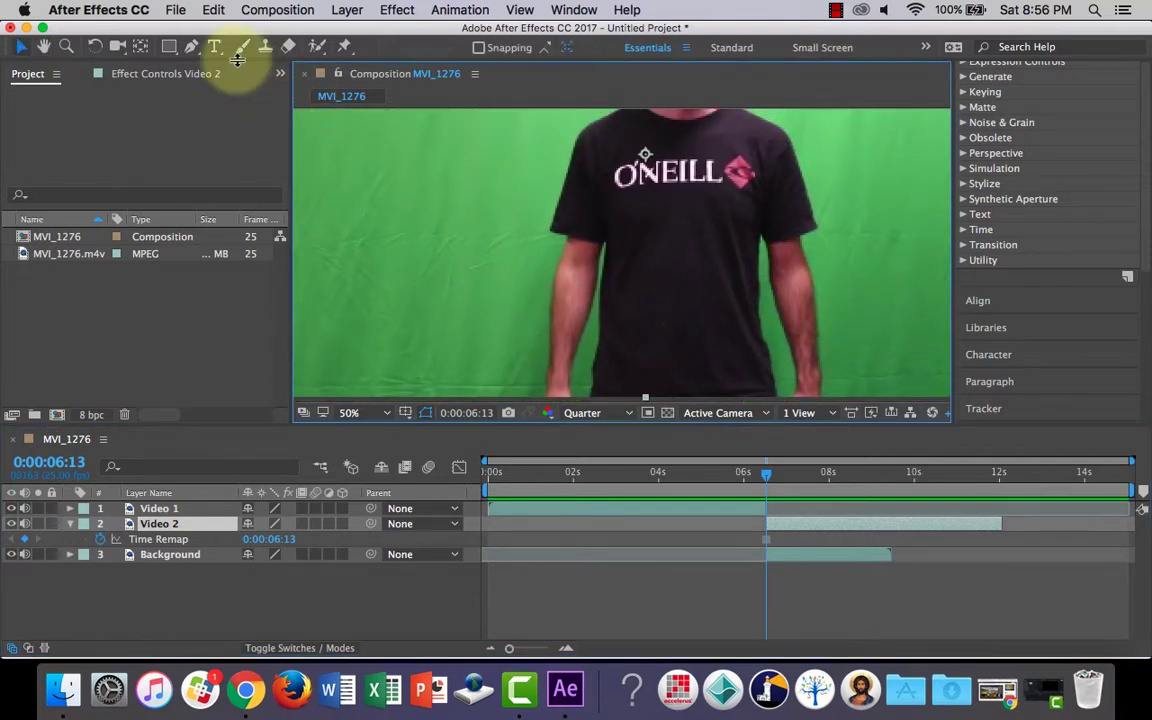
pyautogui.click(169, 526)
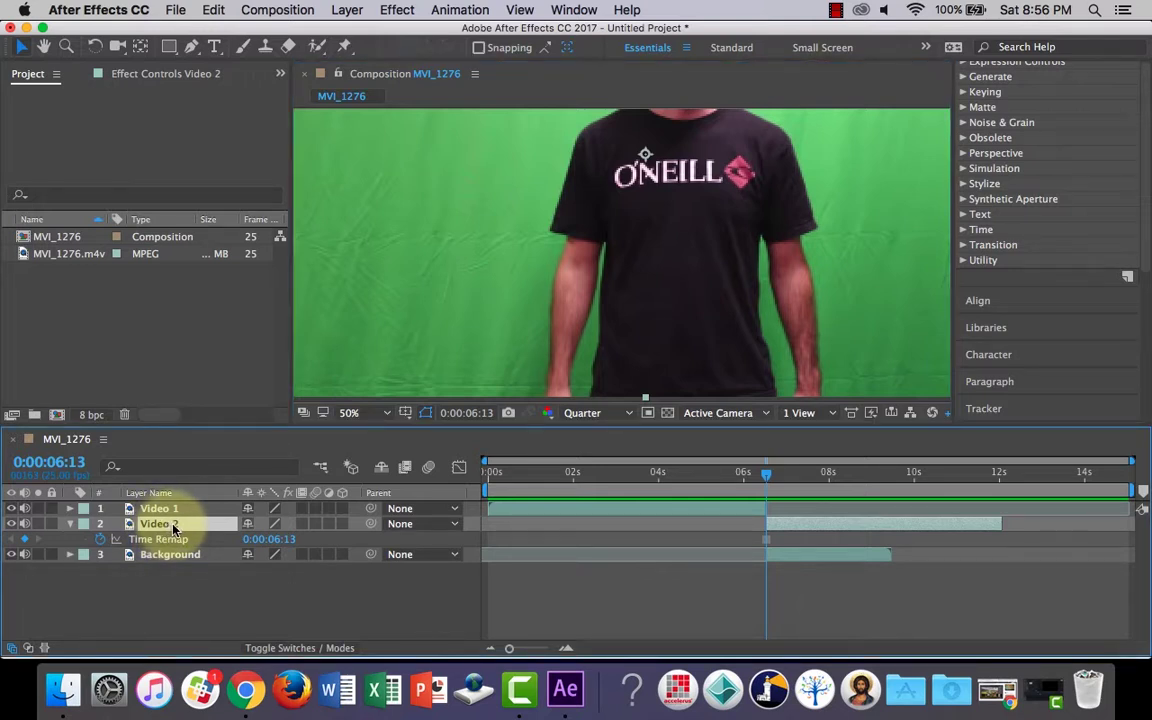
pyautogui.click(188, 510)
pyautogui.click(187, 525)
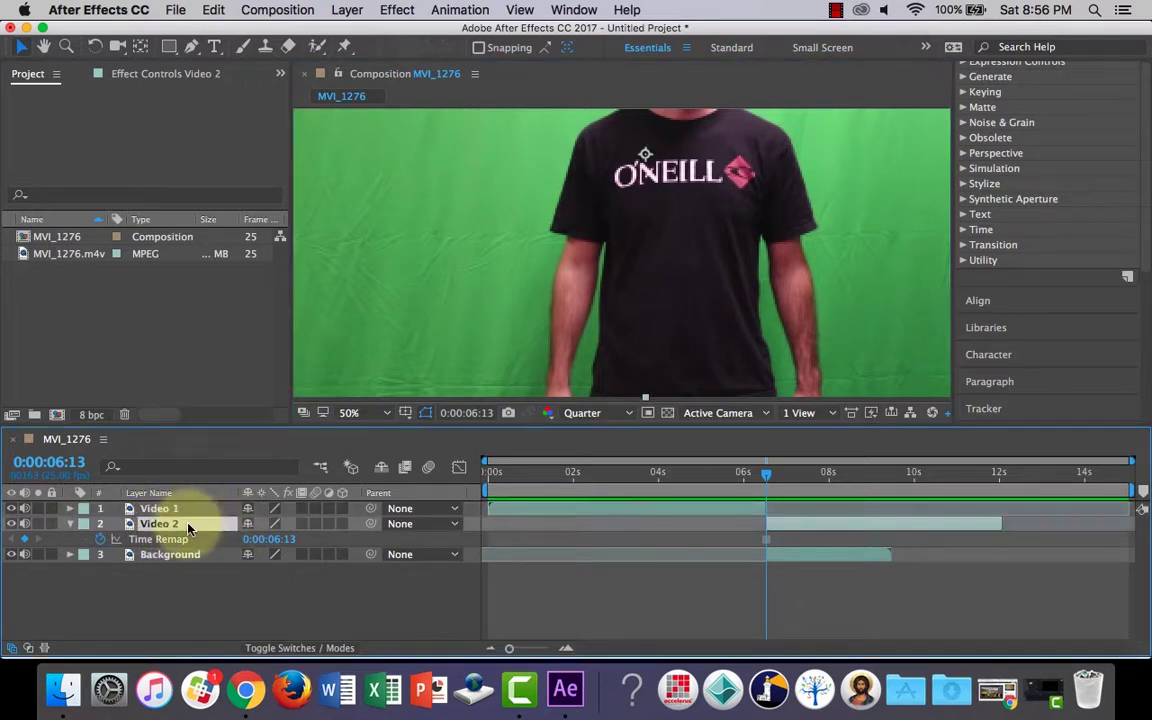
# Step: Start a Pen tool mask on Video 2 at the frame's lower edge, tracing up the shirt's lower side on the image's left
pyautogui.click(191, 47)
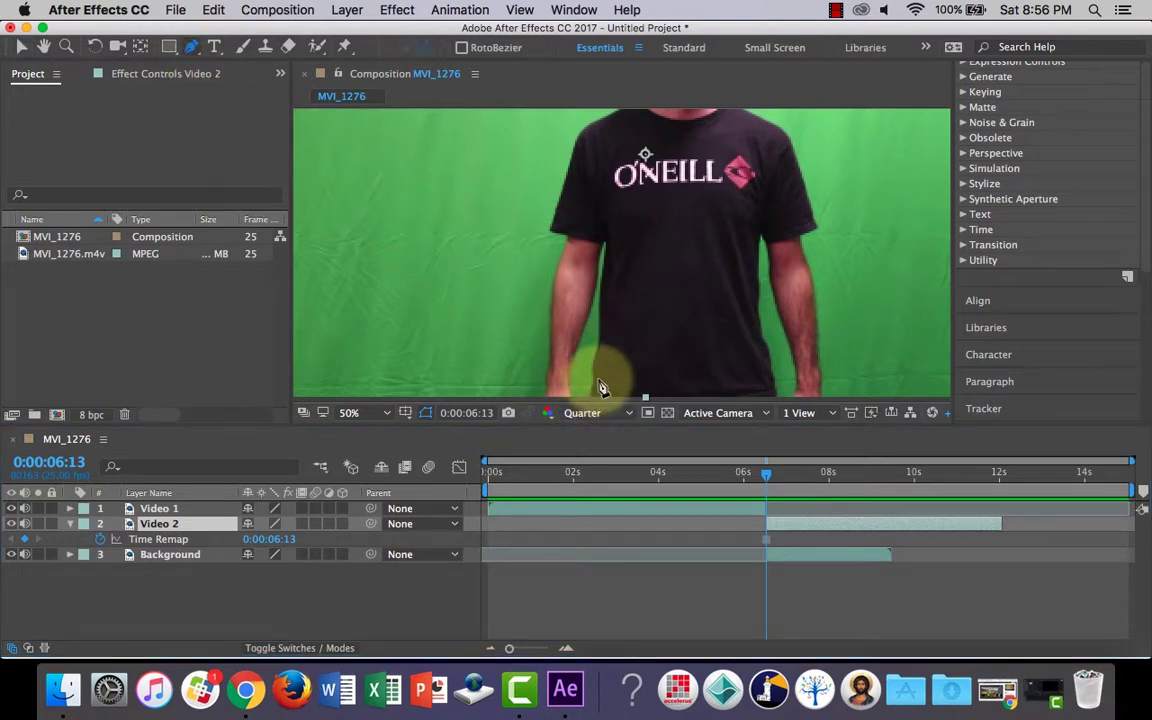
pyautogui.scroll(1, 598, 384)
pyautogui.press('space')
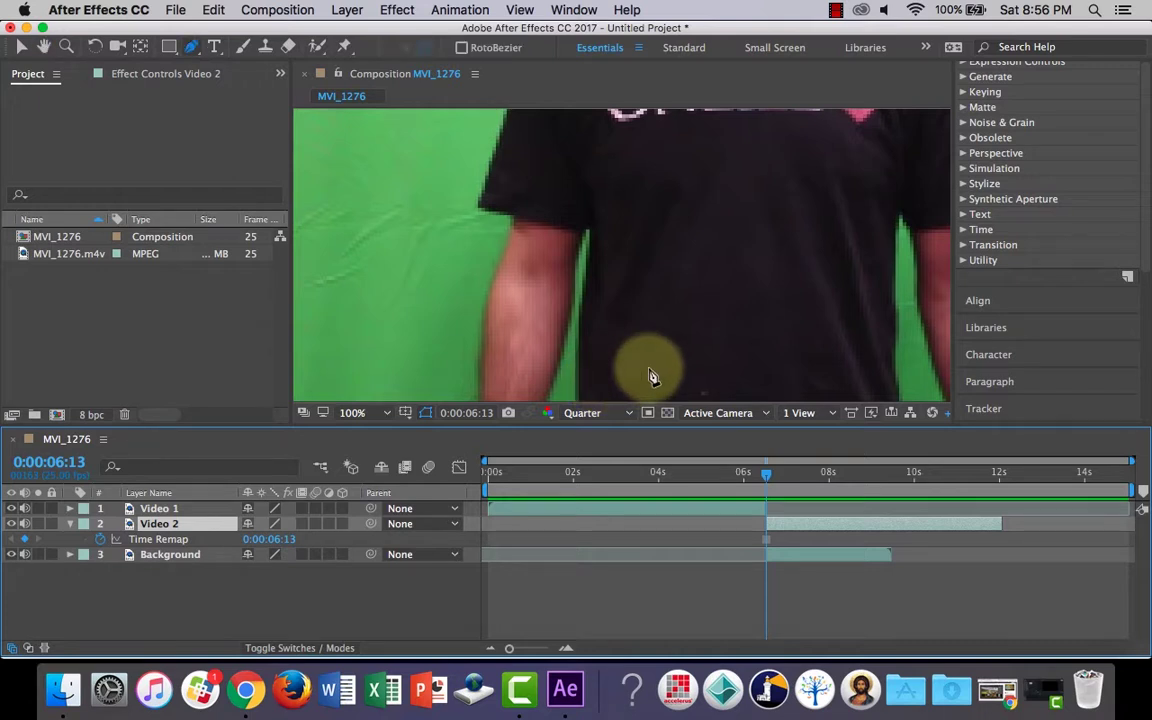
pyautogui.moveTo(656, 393); pyautogui.dragTo(678, 314)
pyautogui.press('g')
pyautogui.click(545, 390)
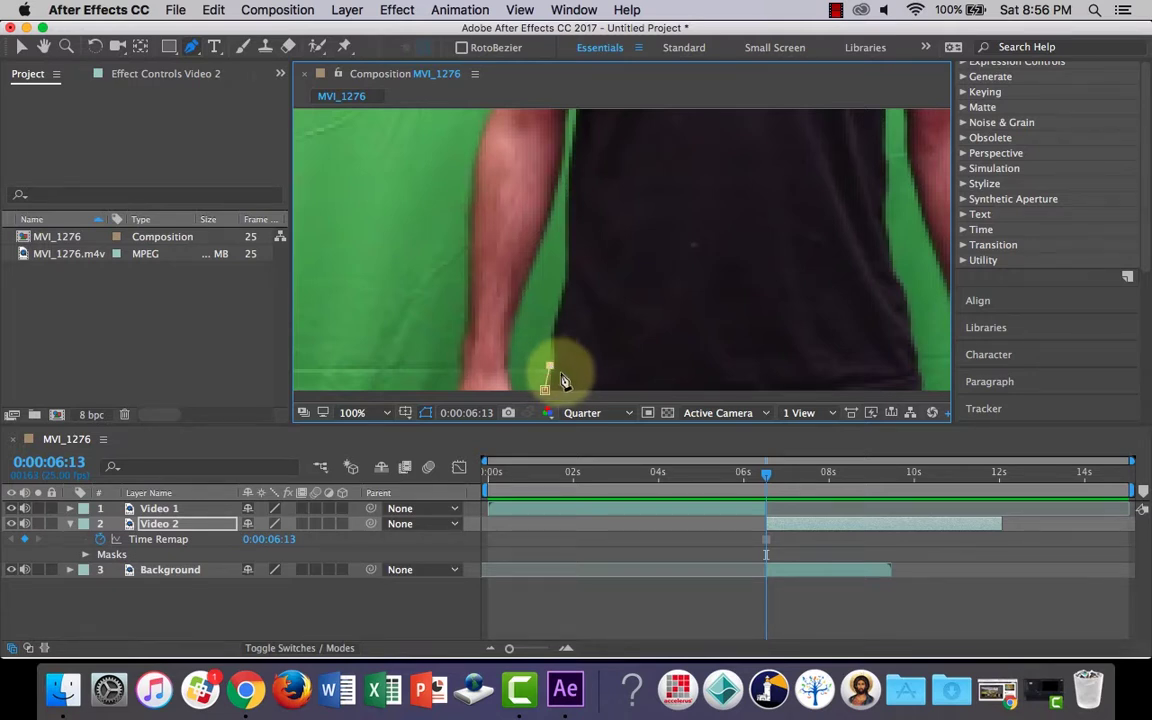
pyautogui.click(550, 364)
pyautogui.click(551, 338)
pyautogui.click(555, 310)
pyautogui.click(563, 293)
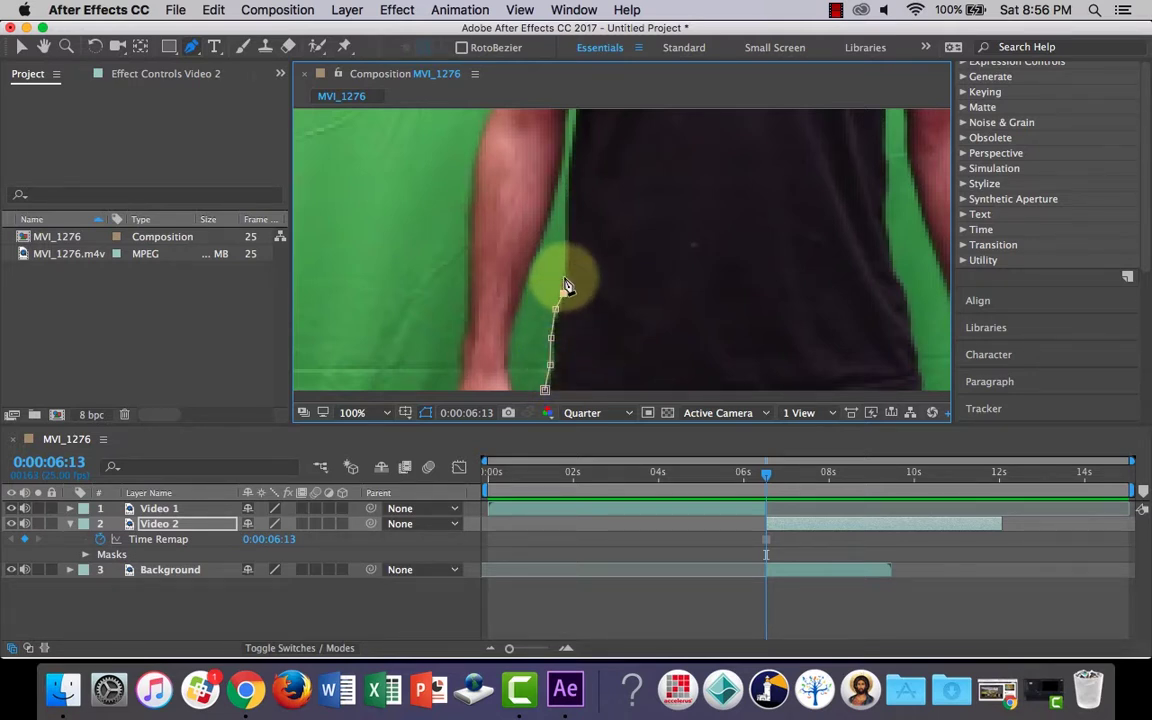
# Step: Continue the mask up the shirt's side on the image's left as far as the armpit
pyautogui.click(564, 265)
pyautogui.click(565, 243)
pyautogui.click(565, 219)
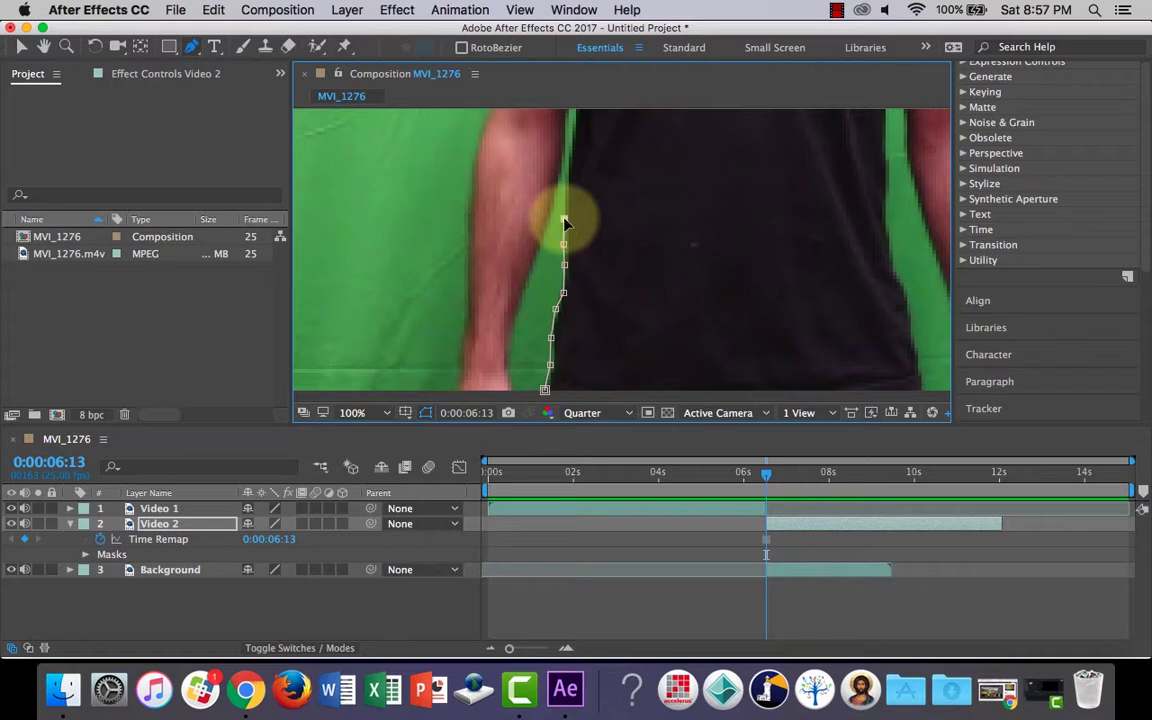
pyautogui.press('space')
pyautogui.moveTo(608, 162); pyautogui.dragTo(617, 277)
pyautogui.click(580, 278)
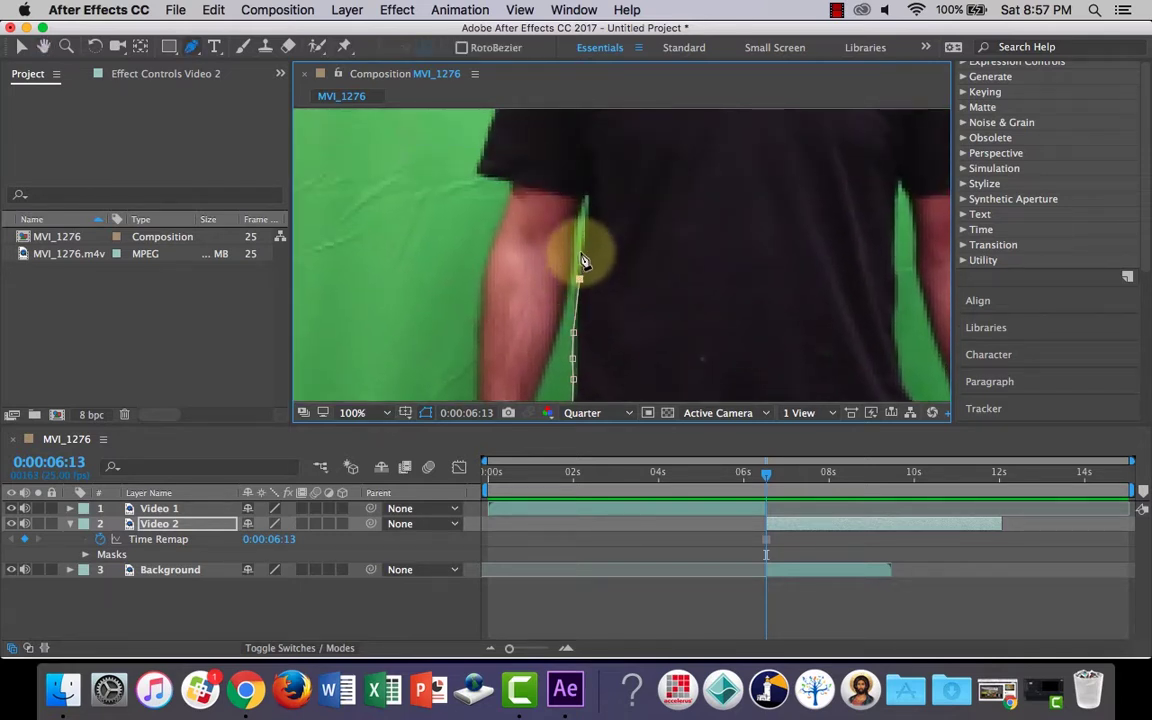
pyautogui.click(581, 250)
pyautogui.click(589, 219)
pyautogui.click(589, 200)
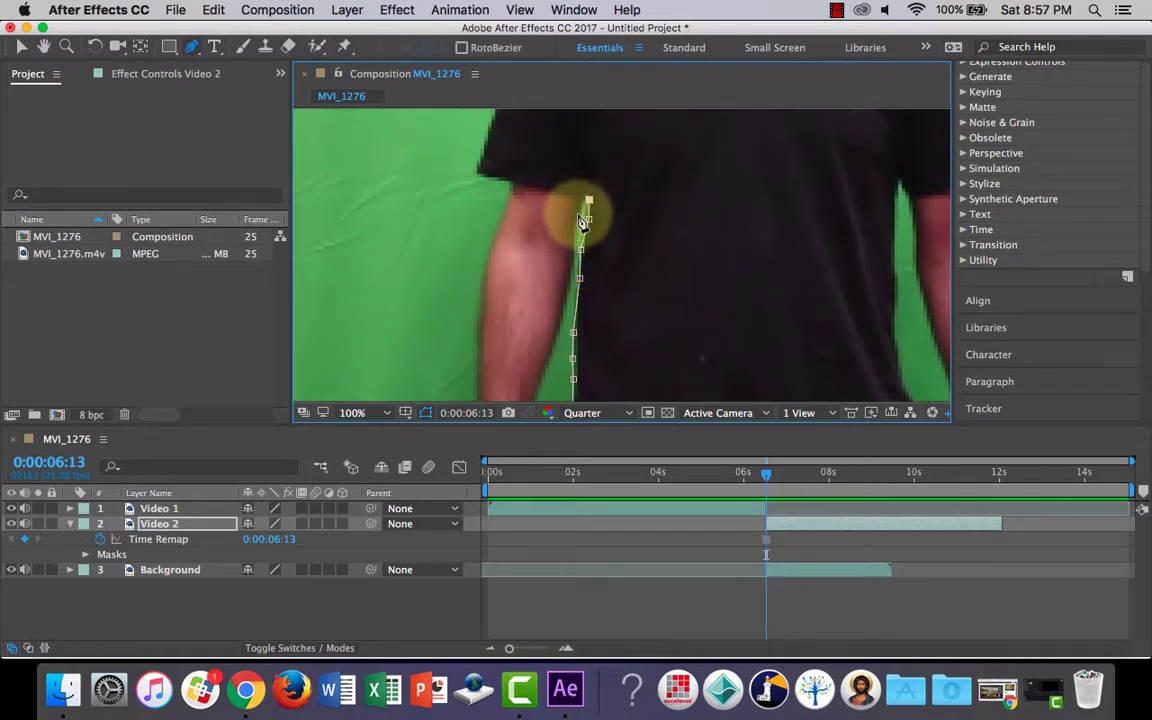
# Step: Trace the mask from the armpit down the inner edge of the image's left arm to the frame's lower edge
pyautogui.click(577, 214)
pyautogui.click(575, 235)
pyautogui.click(573, 266)
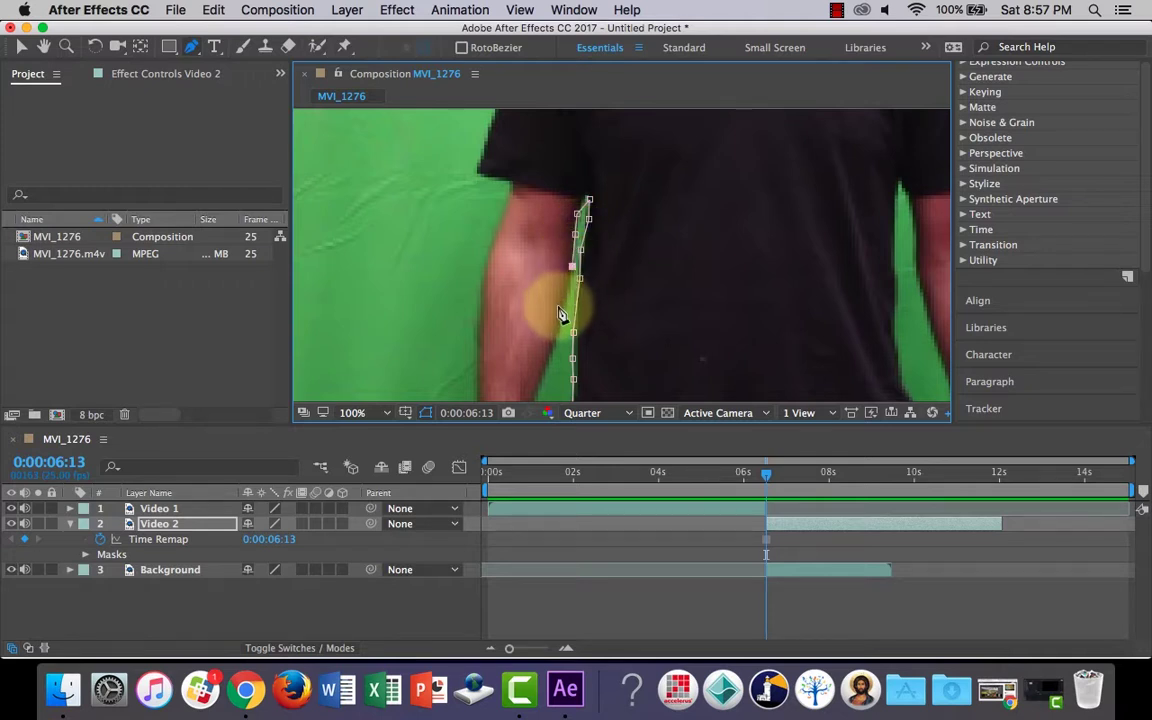
pyautogui.click(566, 305)
pyautogui.click(557, 328)
pyautogui.moveTo(558, 367); pyautogui.dragTo(583, 271)
pyautogui.click(569, 279)
pyautogui.click(557, 310)
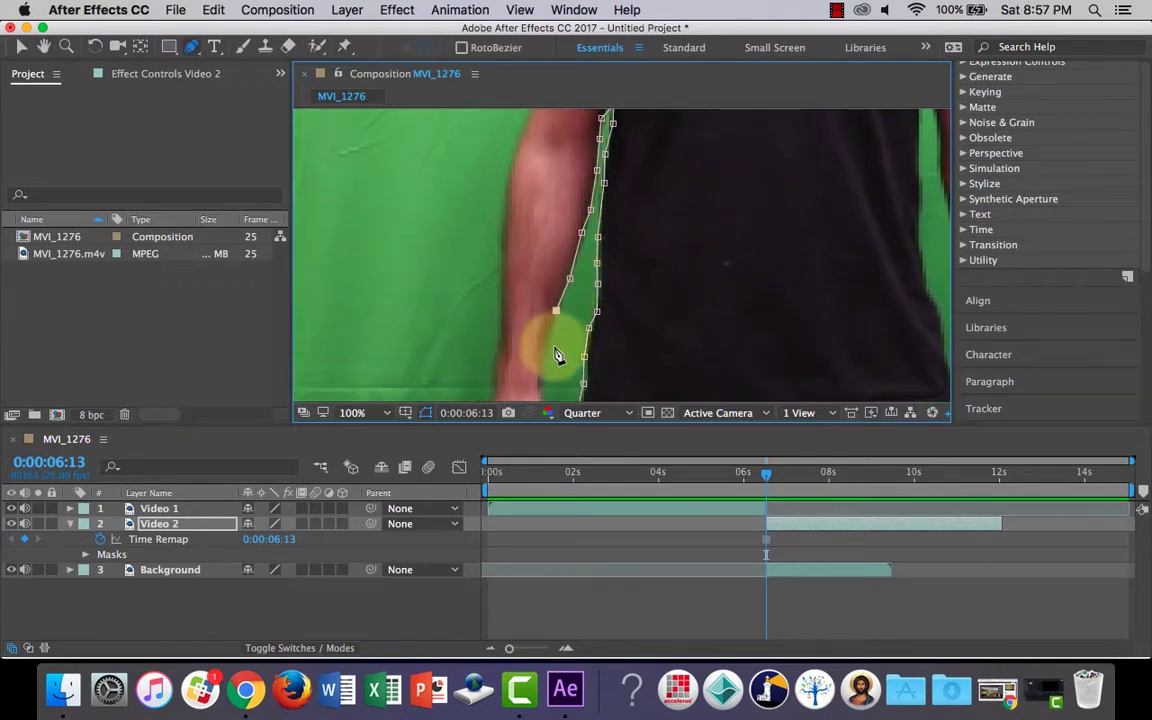
pyautogui.click(548, 346)
pyautogui.click(543, 362)
pyautogui.moveTo(572, 370); pyautogui.dragTo(570, 290)
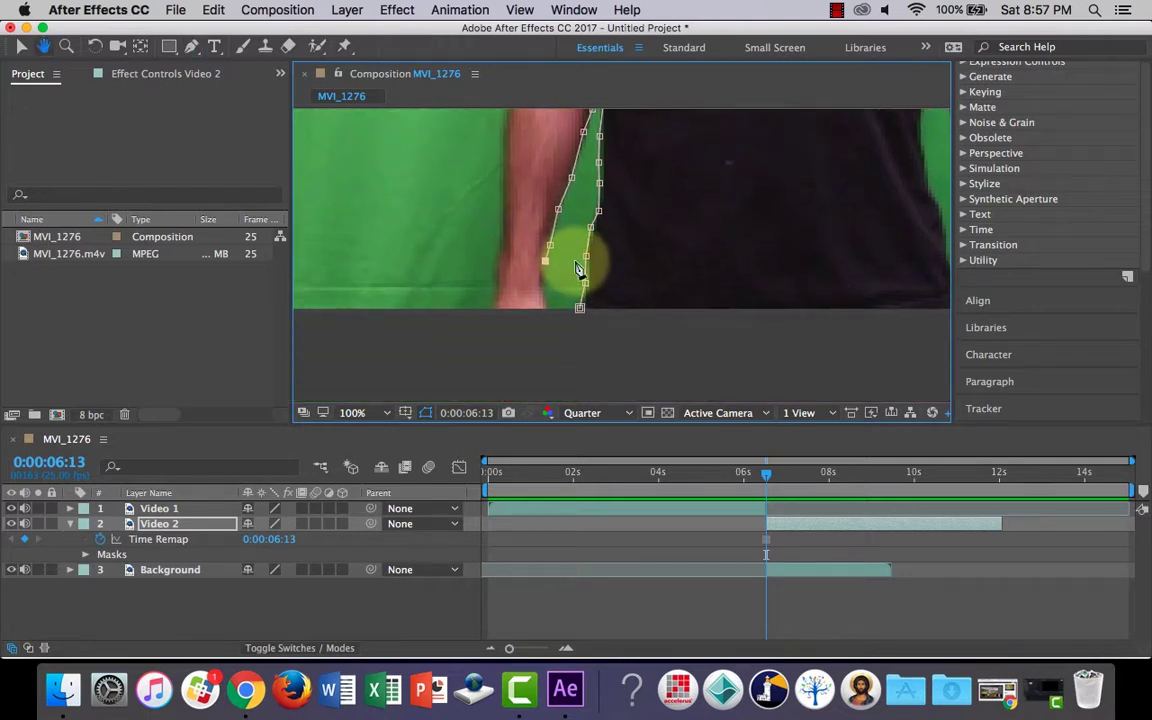
pyautogui.click(547, 300)
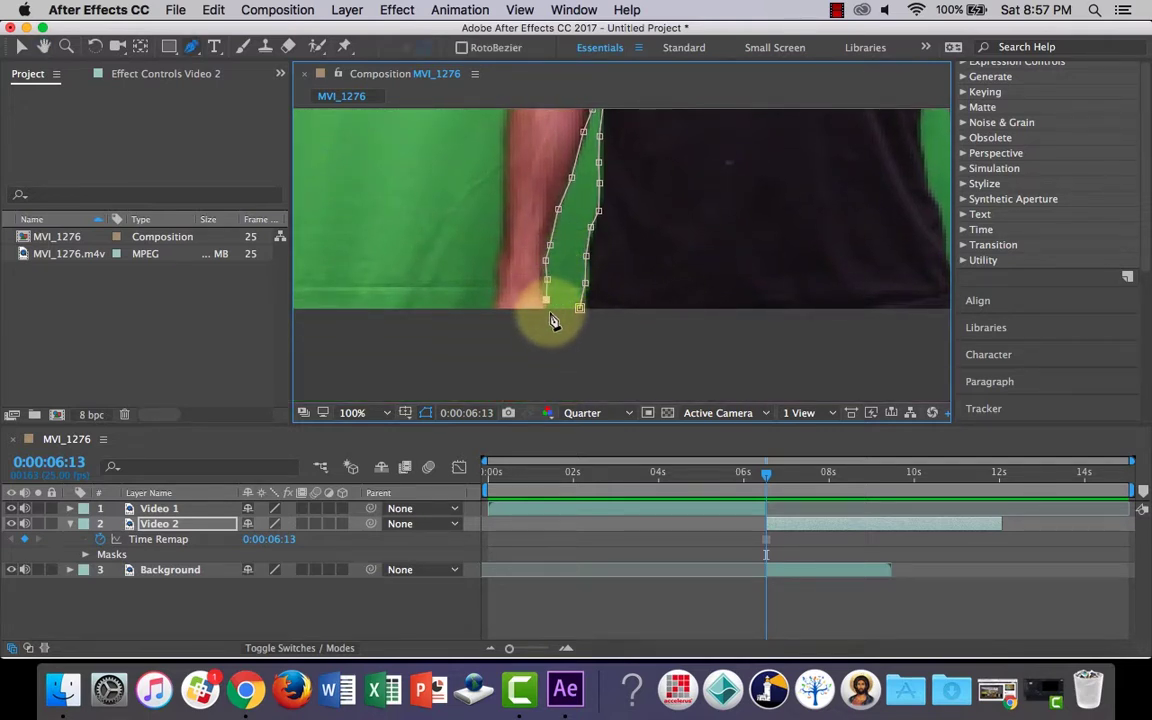
pyautogui.click(550, 311)
# Step: Run the mask across the hand and up the outer edge of the image's left arm to the sleeve hem
pyautogui.click(489, 312)
pyautogui.click(493, 292)
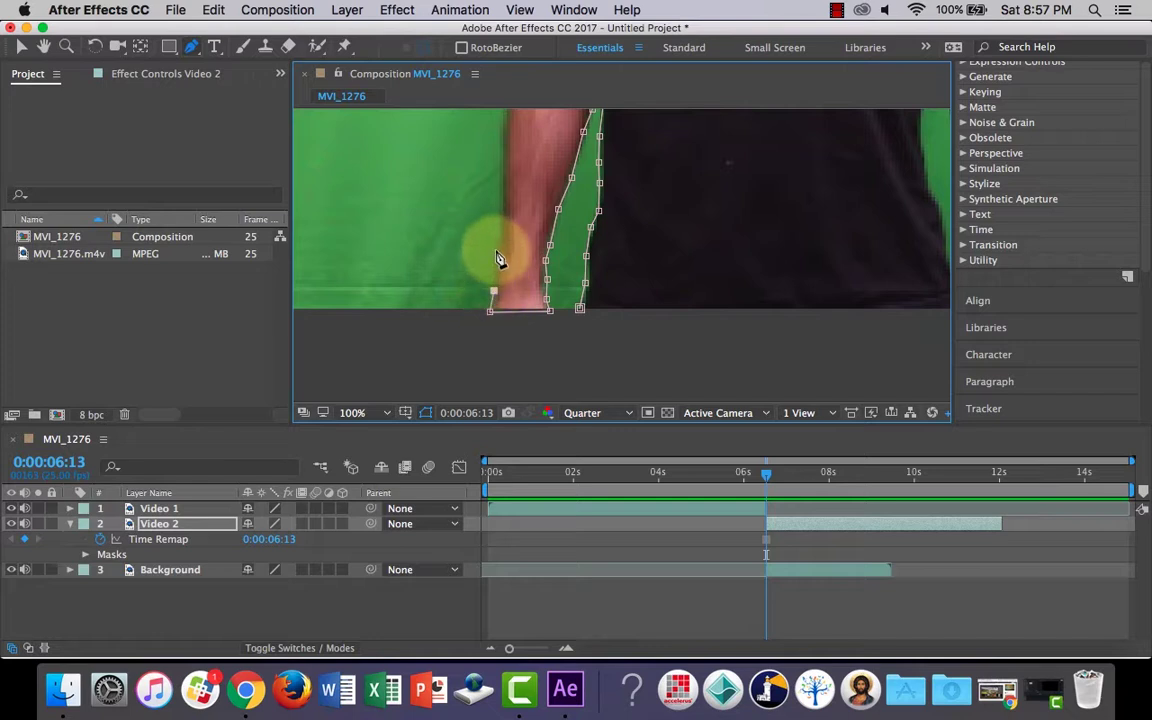
pyautogui.click(497, 248)
pyautogui.click(505, 188)
pyautogui.moveTo(528, 168); pyautogui.dragTo(521, 293)
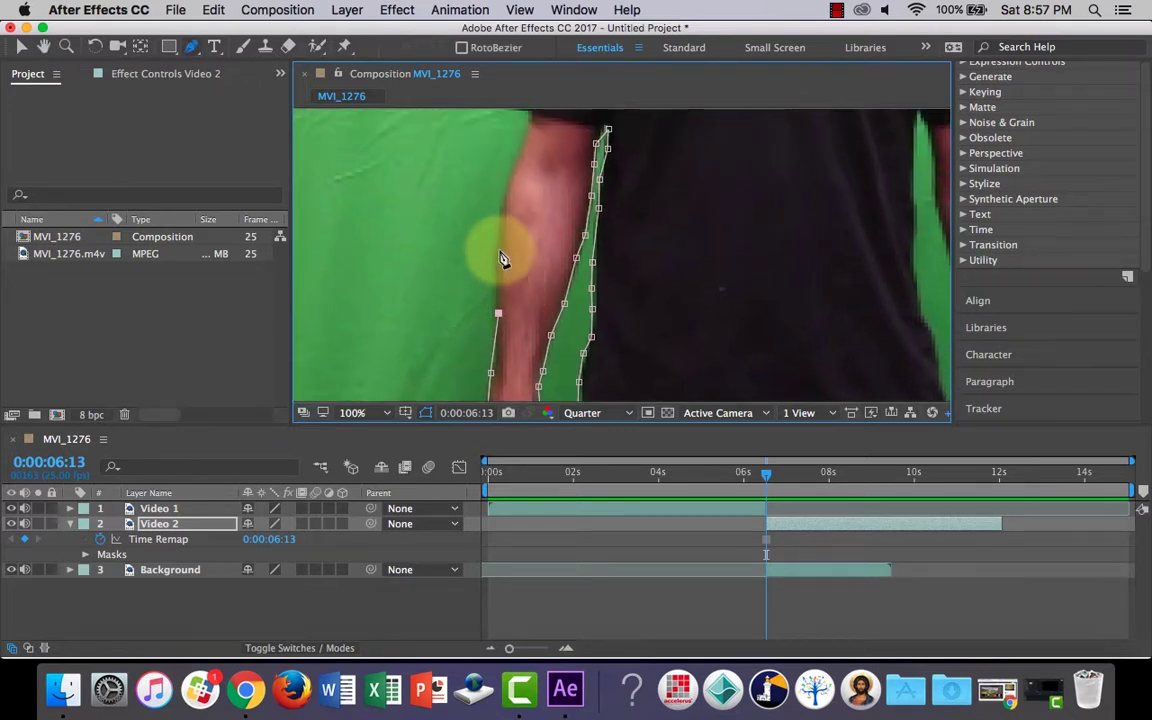
pyautogui.click(498, 241)
pyautogui.click(505, 199)
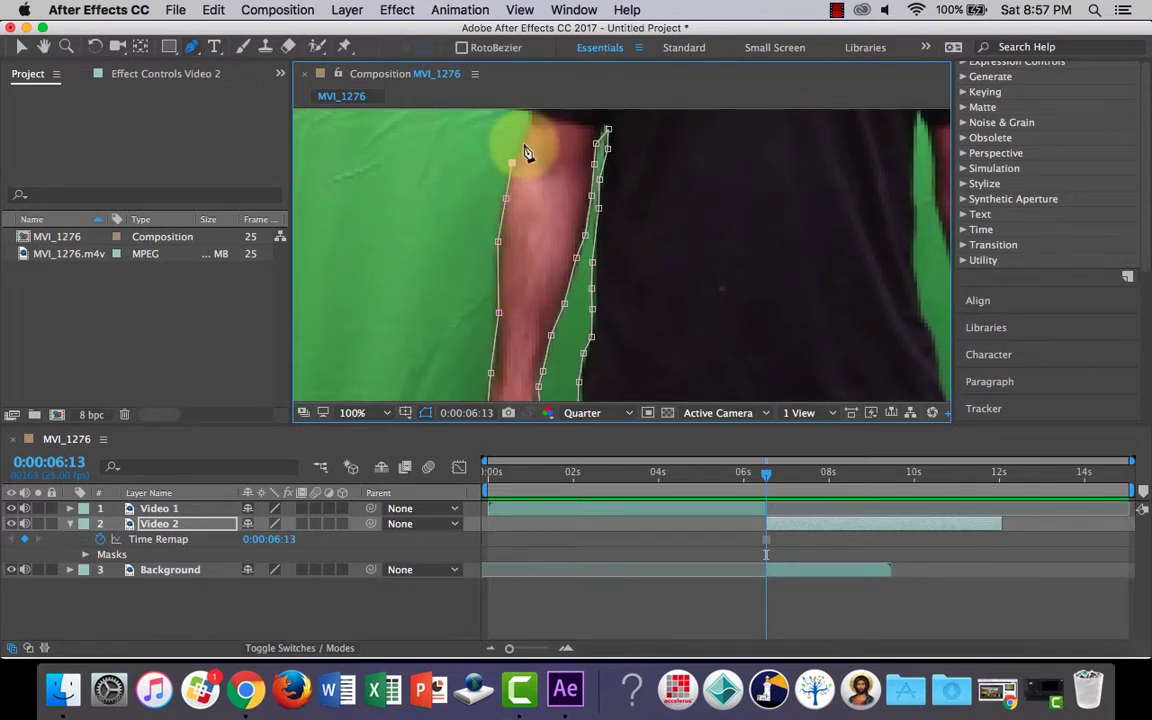
pyautogui.moveTo(536, 148); pyautogui.dragTo(515, 282)
pyautogui.click(505, 262)
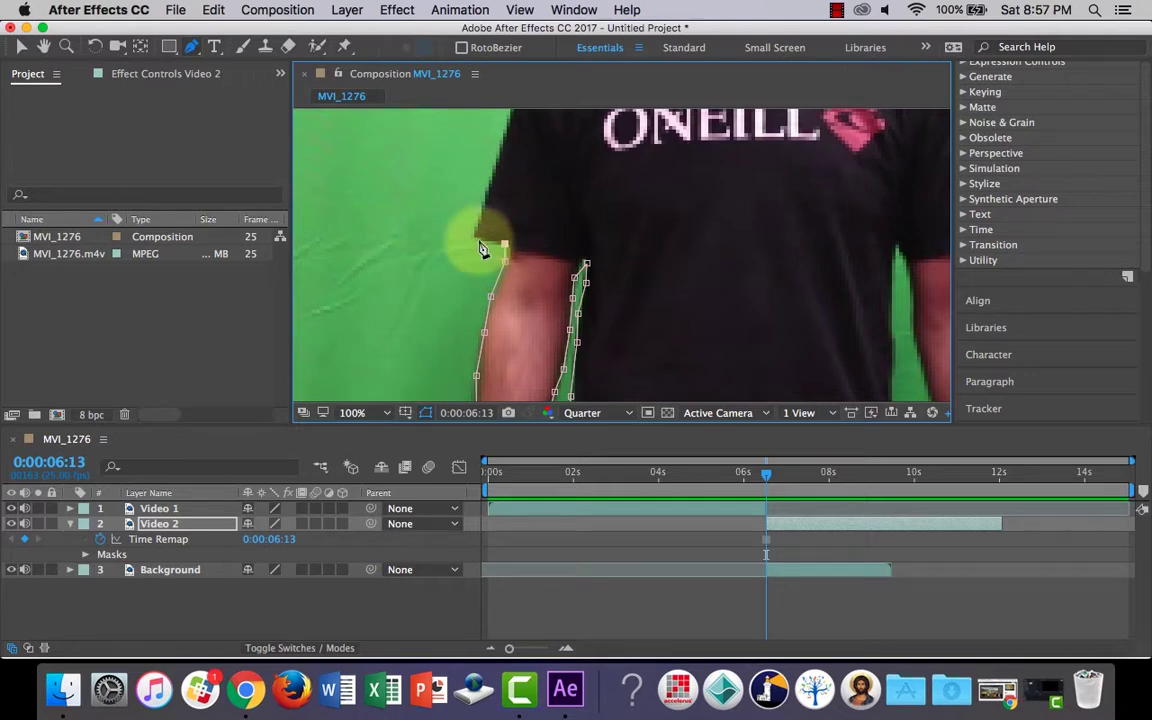
# Step: Trace the mask around the corner of the sleeve on the image's left and up its outer edge
pyautogui.click(475, 238)
pyautogui.moveTo(522, 180); pyautogui.dragTo(492, 256)
pyautogui.click(470, 217)
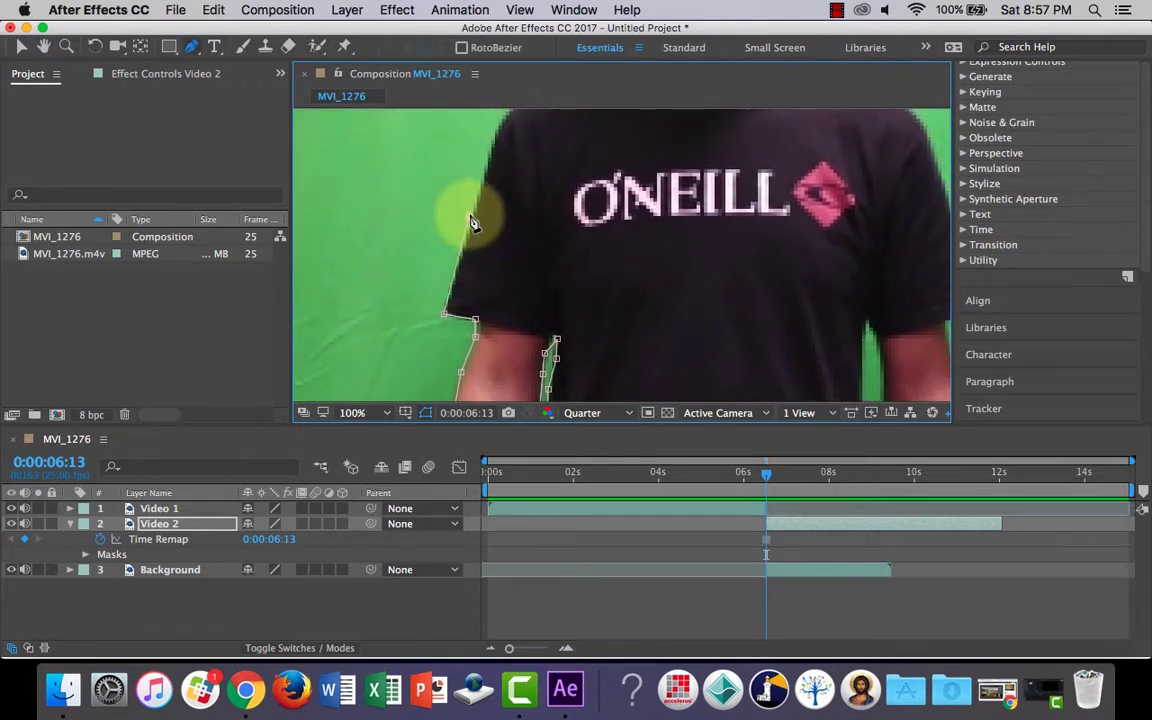
pyautogui.click(494, 154)
# Step: Trace the mask along the shoulder on the image's left to the base of the neck
pyautogui.moveTo(527, 147); pyautogui.dragTo(481, 329)
pyautogui.click(453, 302)
pyautogui.click(478, 289)
pyautogui.click(508, 272)
pyautogui.click(538, 254)
pyautogui.click(562, 243)
pyautogui.click(580, 235)
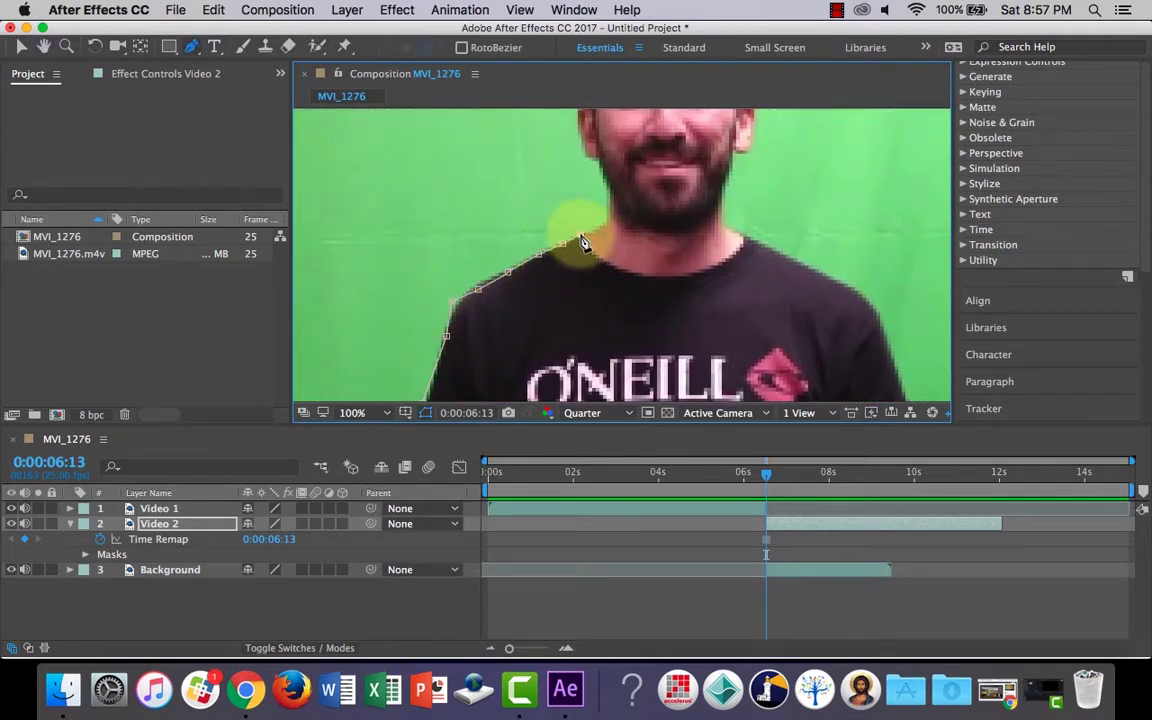
# Step: Outline the head with the mask, going up the neck and ear, over the hair and down the opposite side of the face
pyautogui.click(607, 217)
pyautogui.click(607, 189)
pyautogui.click(597, 159)
pyautogui.moveTo(579, 116); pyautogui.dragTo(536, 257)
pyautogui.click(541, 224)
pyautogui.click(541, 197)
pyautogui.click(581, 143)
pyautogui.click(690, 312)
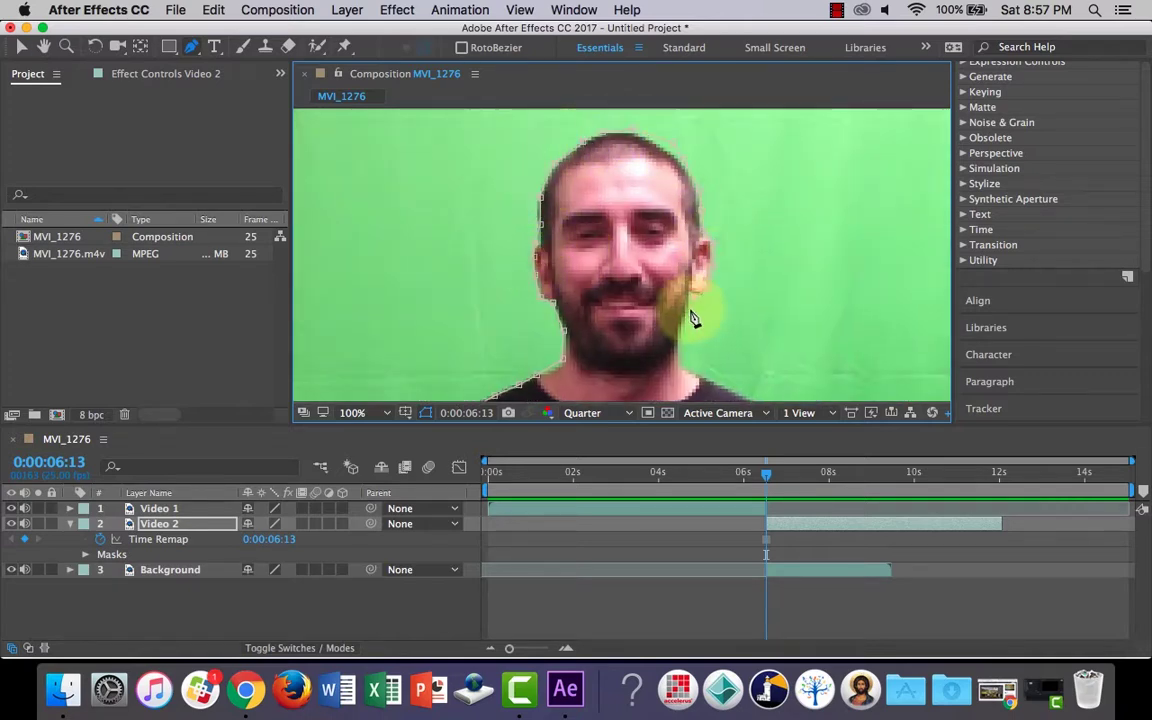
pyautogui.click(681, 352)
# Step: Trace the mask along the shoulder and down the outside of the sleeve on the image's right
pyautogui.moveTo(692, 375); pyautogui.dragTo(526, 158)
pyautogui.click(622, 203)
pyautogui.moveTo(688, 270); pyautogui.dragTo(626, 144)
pyautogui.click(645, 211)
pyautogui.click(676, 296)
# Step: Trace the mask down the outer edge of the image's right arm toward the hand at the frame's lower edge
pyautogui.moveTo(733, 348); pyautogui.dragTo(687, 165)
pyautogui.click(619, 208)
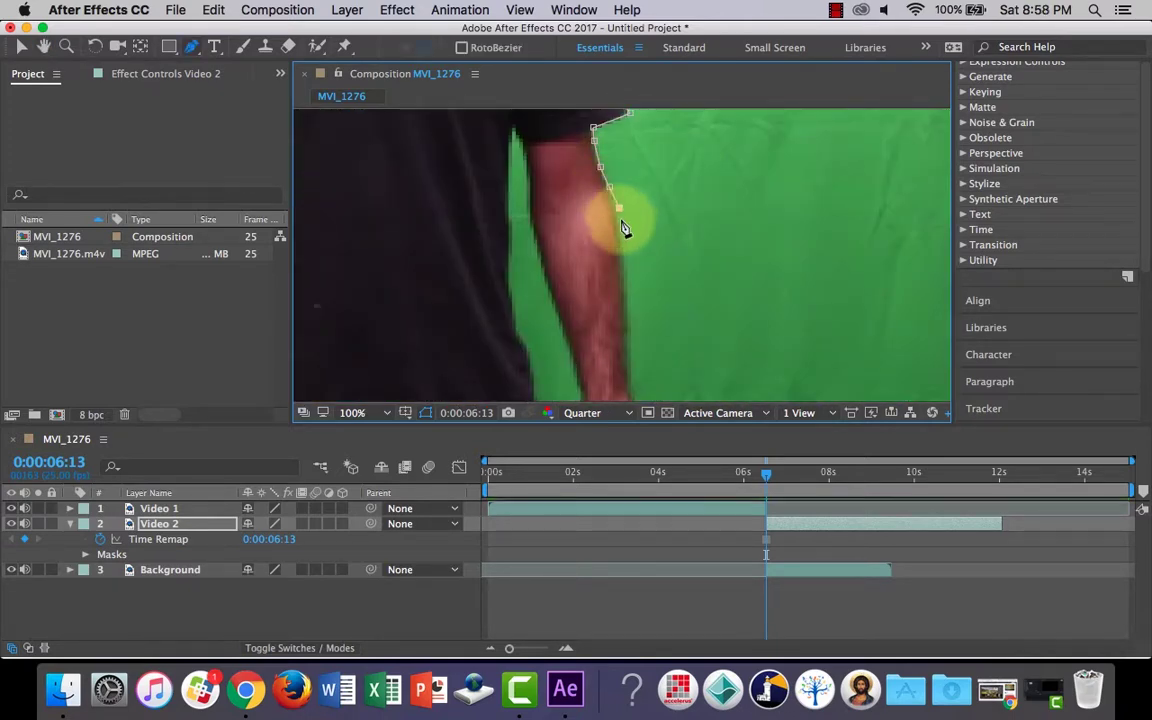
pyautogui.click(621, 239)
pyautogui.click(620, 271)
pyautogui.click(624, 305)
pyautogui.moveTo(686, 425)
pyautogui.mouseDown()
pyautogui.moveTo(686, 314)
pyautogui.moveTo(686, 407)
pyautogui.mouseUp()
pyautogui.moveTo(640, 340); pyautogui.dragTo(635, 229)
pyautogui.click(623, 206)
pyautogui.click(626, 236)
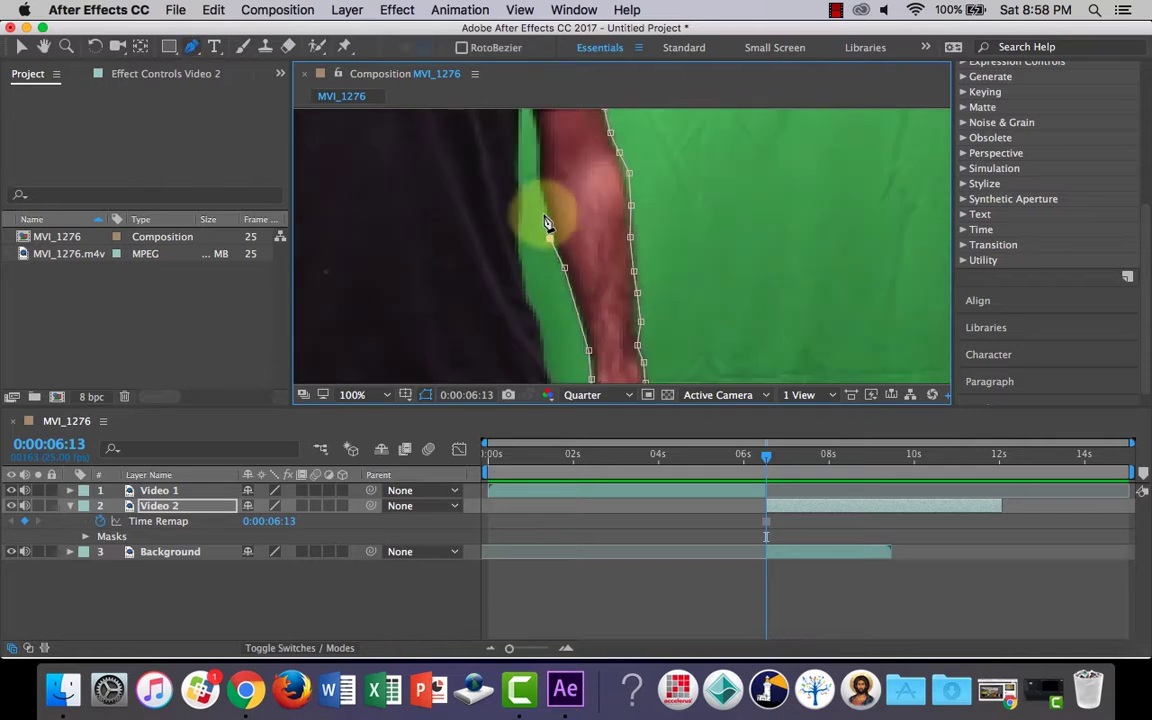
# Step: Trace the mask up the inner edge of the image's right arm to the armpit
pyautogui.click(545, 215)
pyautogui.moveTo(545, 165); pyautogui.dragTo(543, 285)
pyautogui.click(540, 185)
# Step: Trace the mask down the shirt's side on the image's right and close it at its first point along the frame's lower edge
pyautogui.moveTo(542, 340); pyautogui.dragTo(545, 200)
pyautogui.click(544, 247)
pyautogui.click(560, 293)
pyautogui.moveTo(580, 350)
pyautogui.mouseDown()
pyautogui.moveTo(589, 283)
pyautogui.moveTo(869, 283)
pyautogui.mouseUp()
pyautogui.click(580, 310)
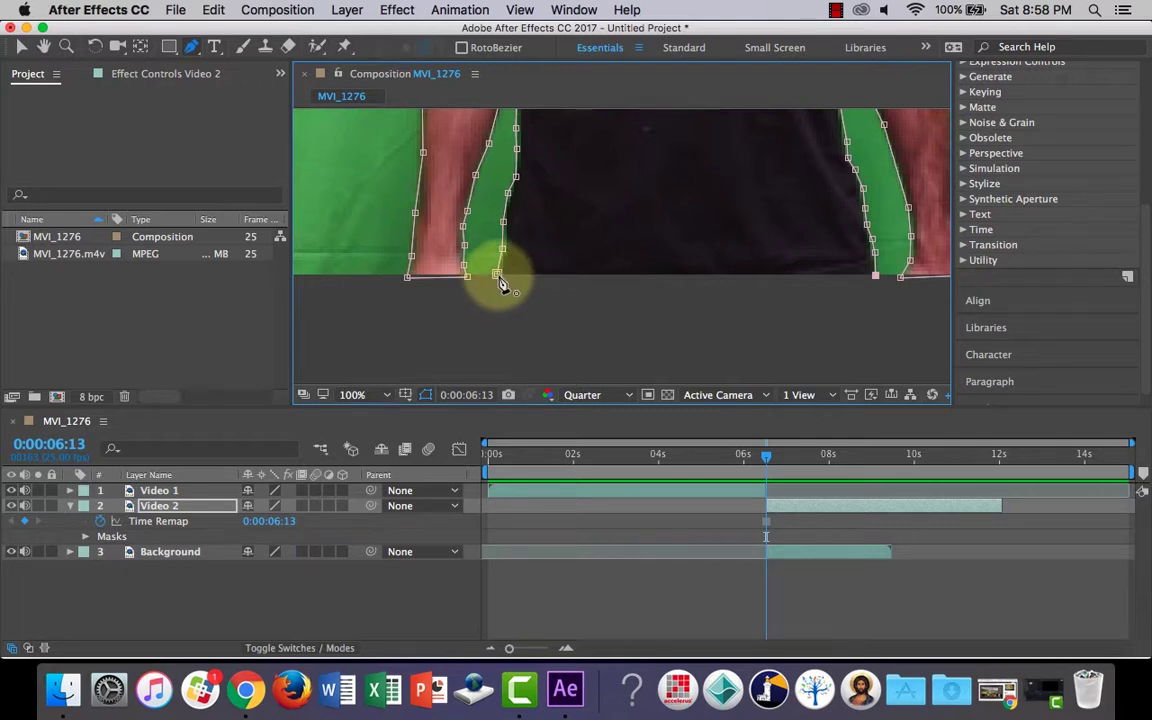
pyautogui.click(498, 276)
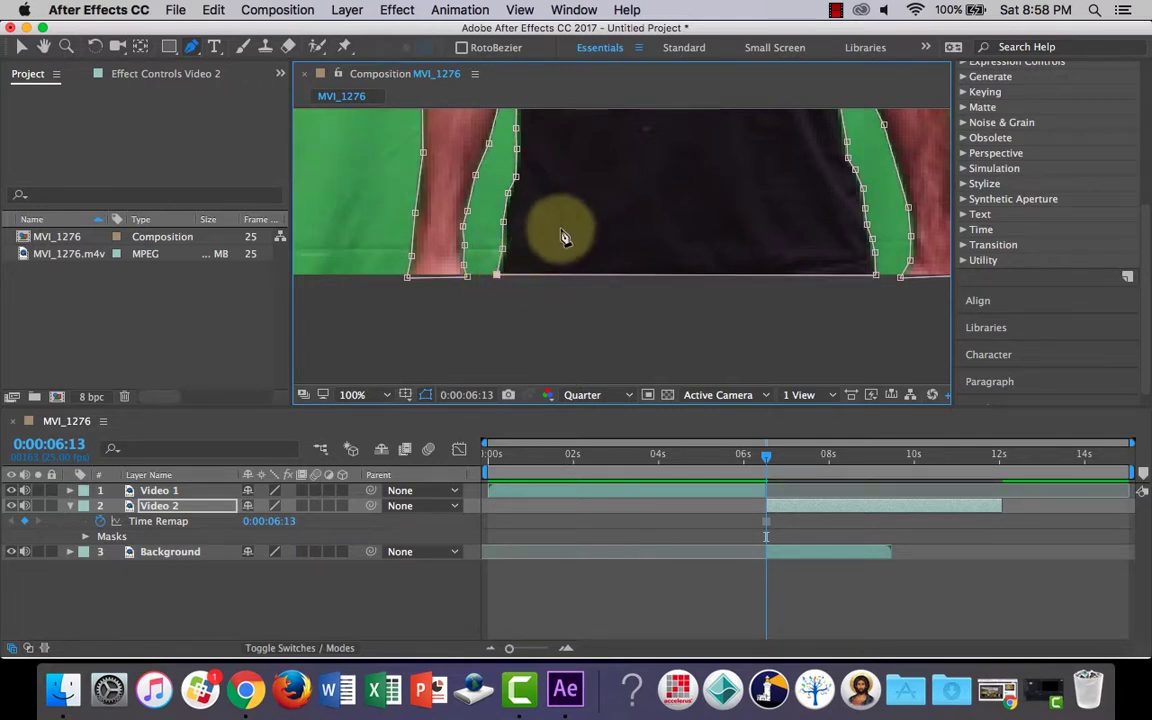
# Step: Play back the composition and inspect the whole mask outline around the man, close up and zoomed out
pyautogui.press('space')
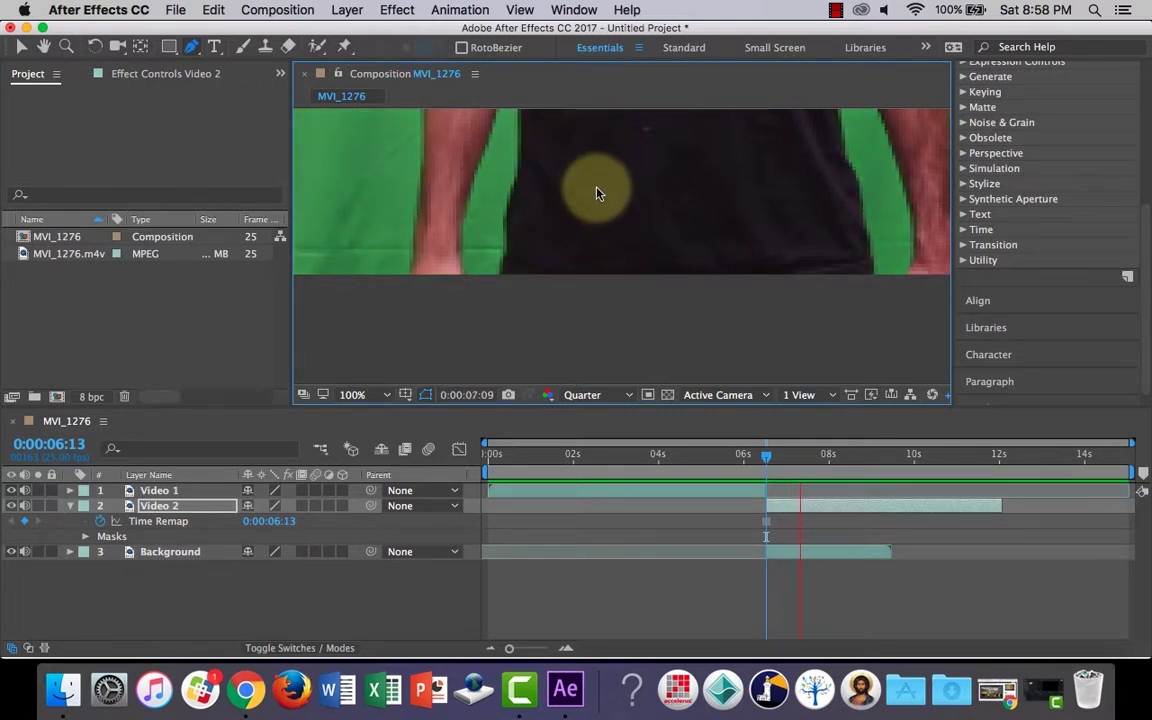
pyautogui.scroll(-1, 597, 188)
pyautogui.scroll(-1, 597, 193)
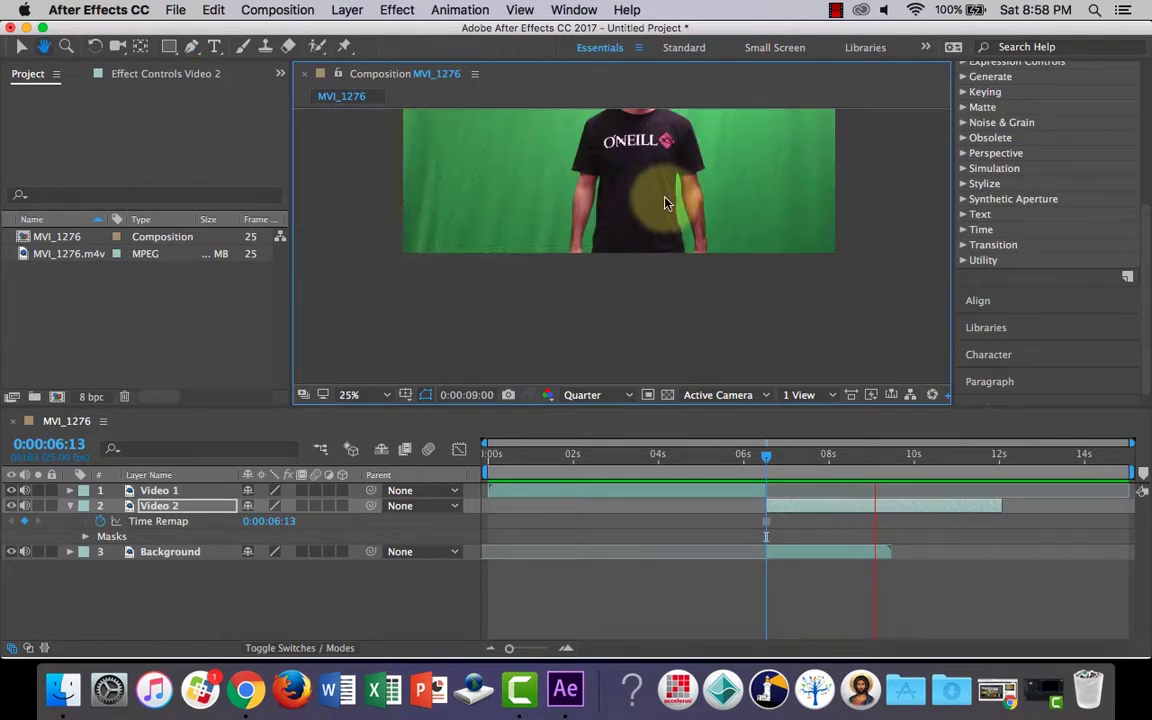
pyautogui.press('space')
pyautogui.moveTo(771, 193); pyautogui.dragTo(779, 218)
pyautogui.scroll(1, 768, 332)
pyautogui.moveTo(854, 278); pyautogui.dragTo(835, 228)
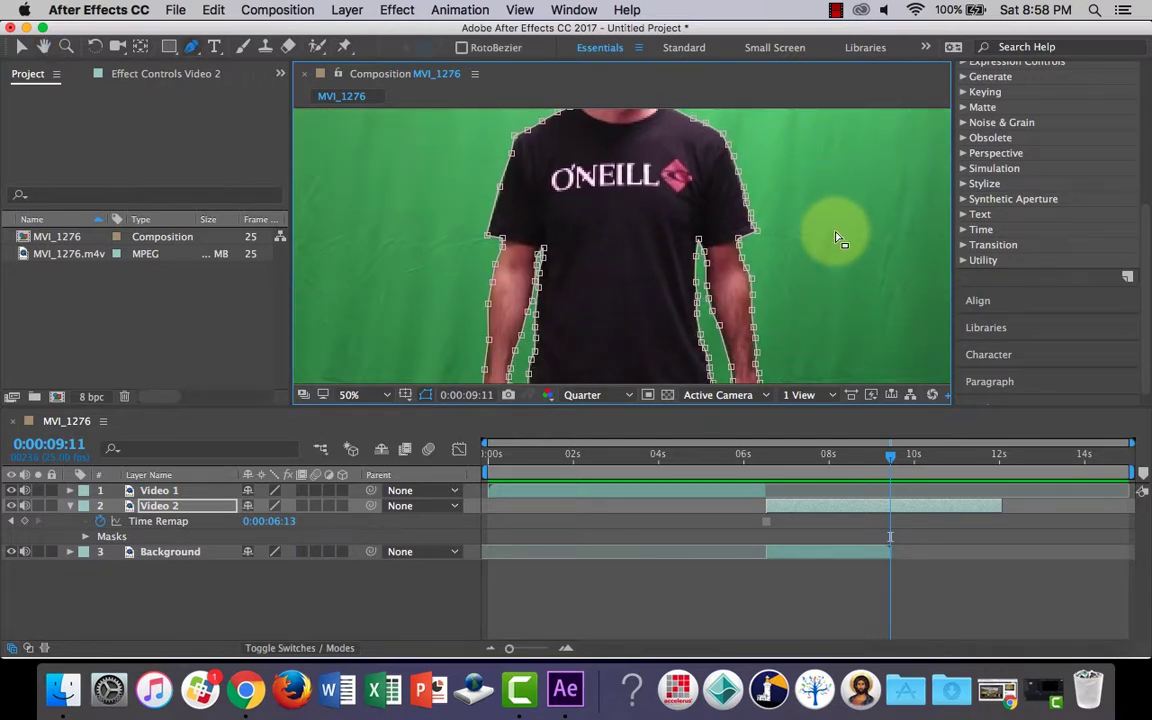
pyautogui.scroll(-1, 838, 238)
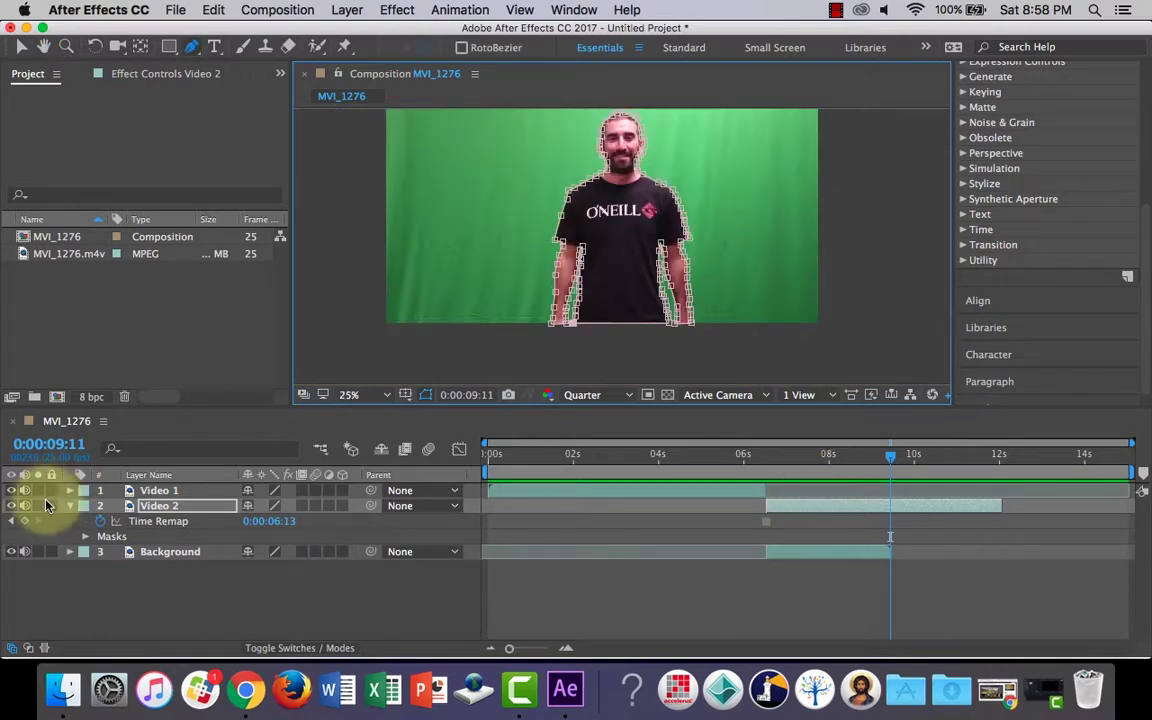
# Step: At 0:00:06:19, shift the Background layer later in time to check the Video 2 cutout on black, and return it to its previous start
pyautogui.moveTo(886, 455); pyautogui.dragTo(776, 470)
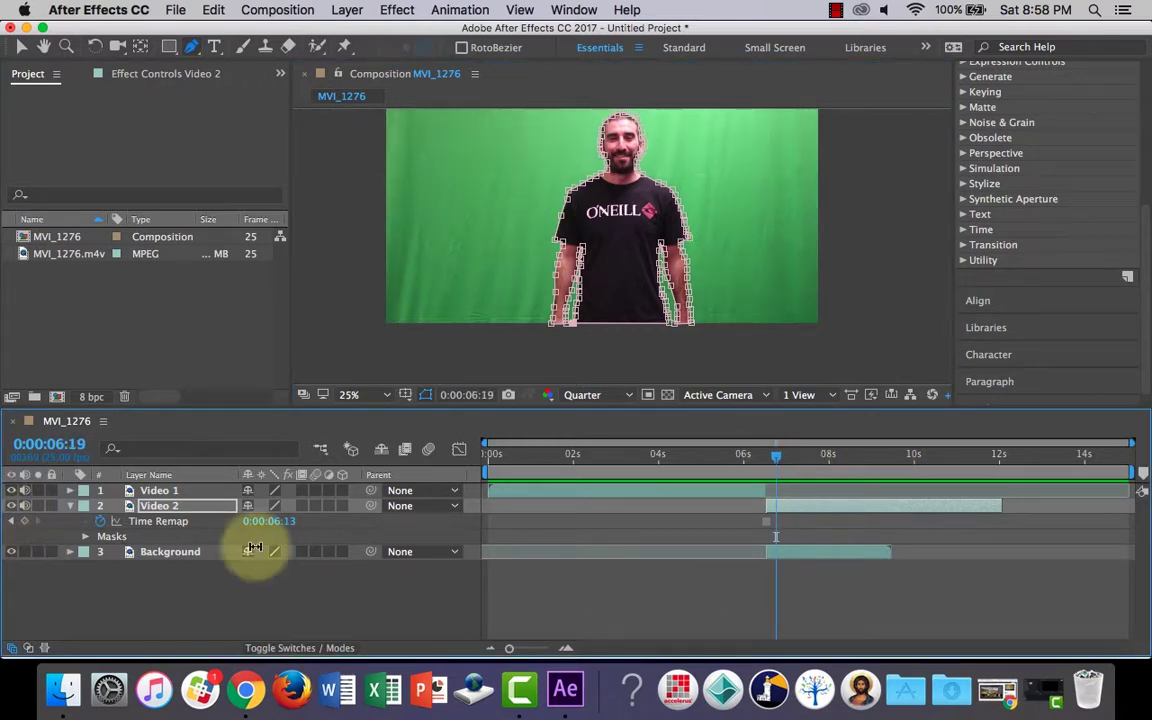
pyautogui.moveTo(830, 550); pyautogui.dragTo(1088, 553)
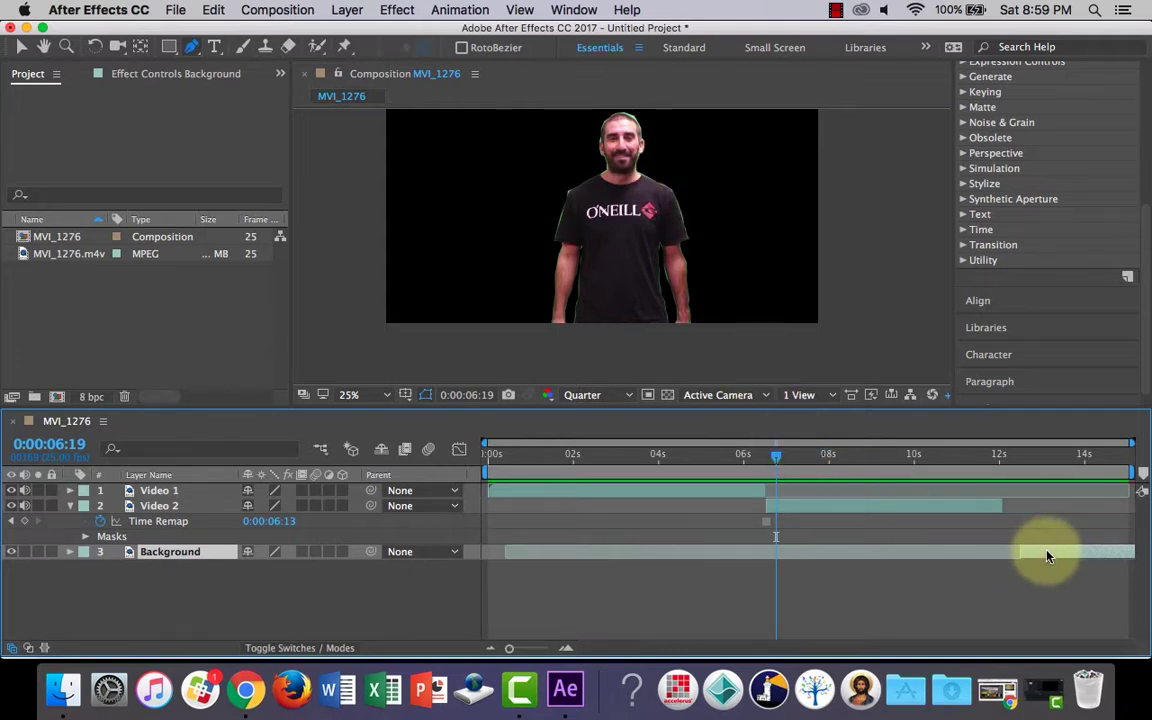
pyautogui.moveTo(1052, 550); pyautogui.dragTo(798, 567)
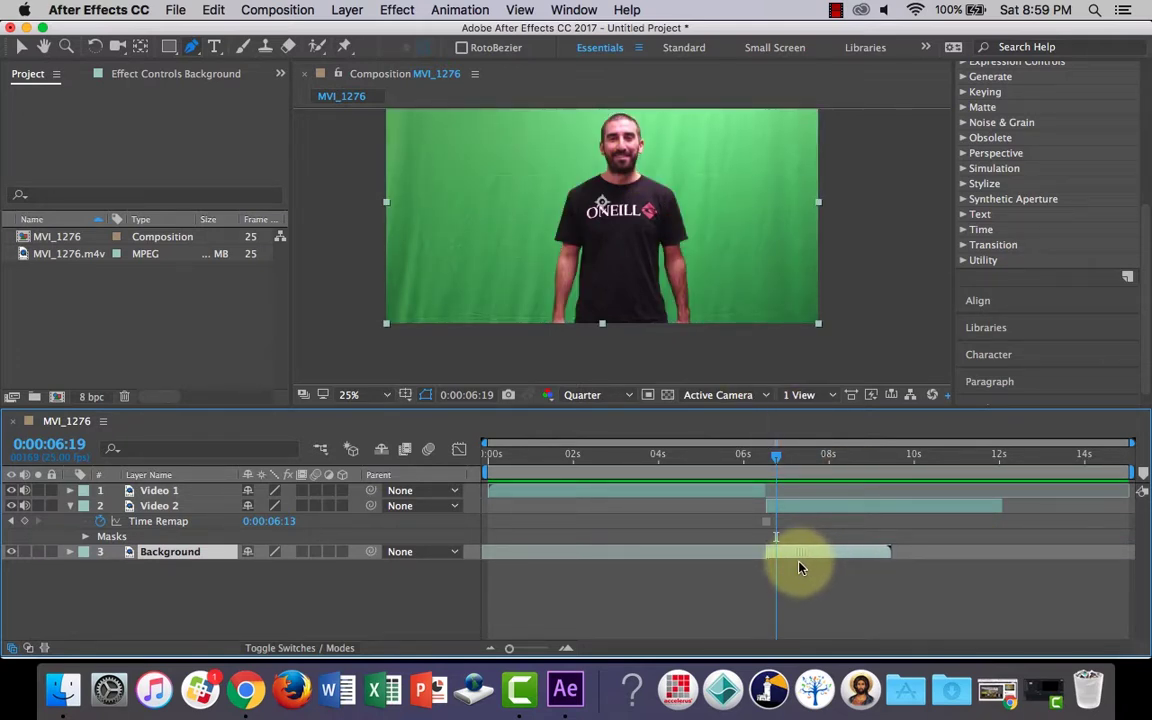
# Step: Go back to 0:00:06:13 and search the effects and presets for "cc scat"
pyautogui.moveTo(776, 458); pyautogui.dragTo(765, 458)
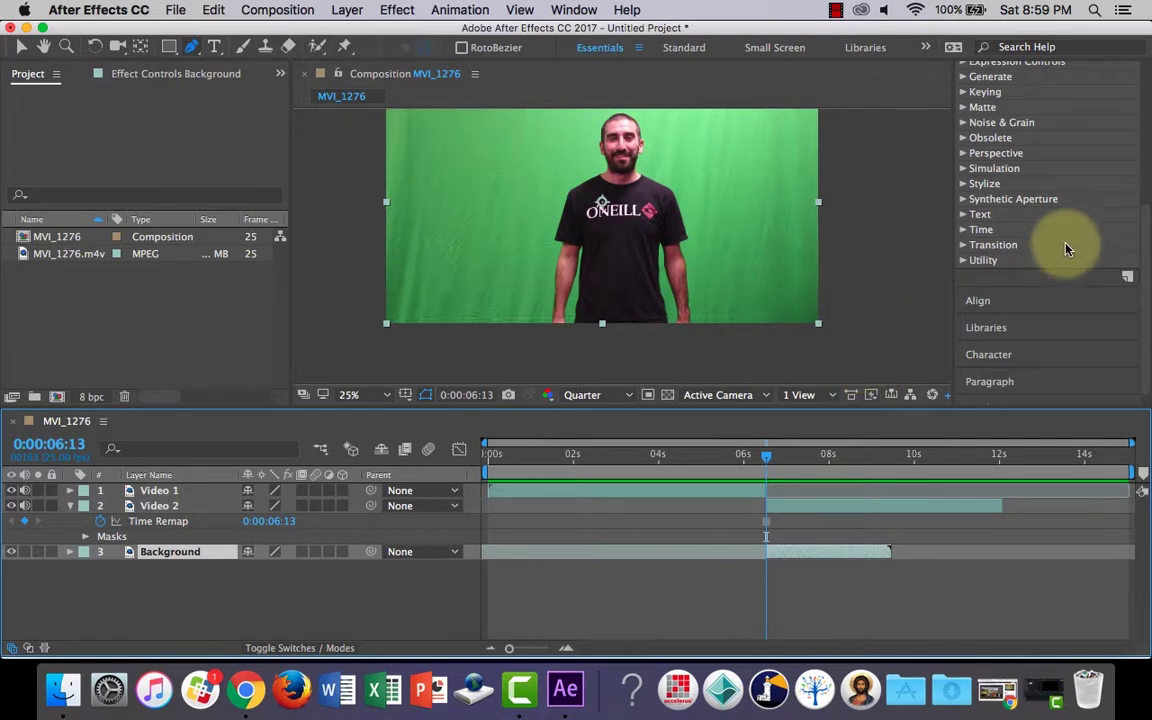
pyautogui.scroll(3, 1100, 210)
pyautogui.scroll(5, 1131, 103)
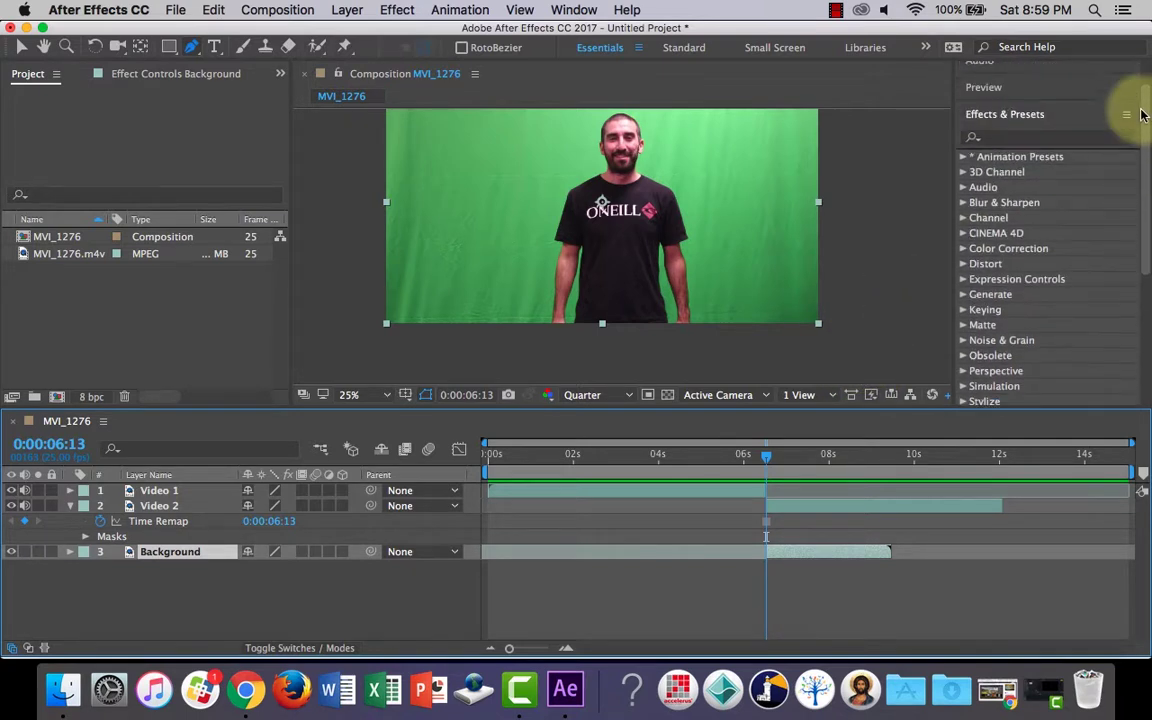
pyautogui.click(1000, 154)
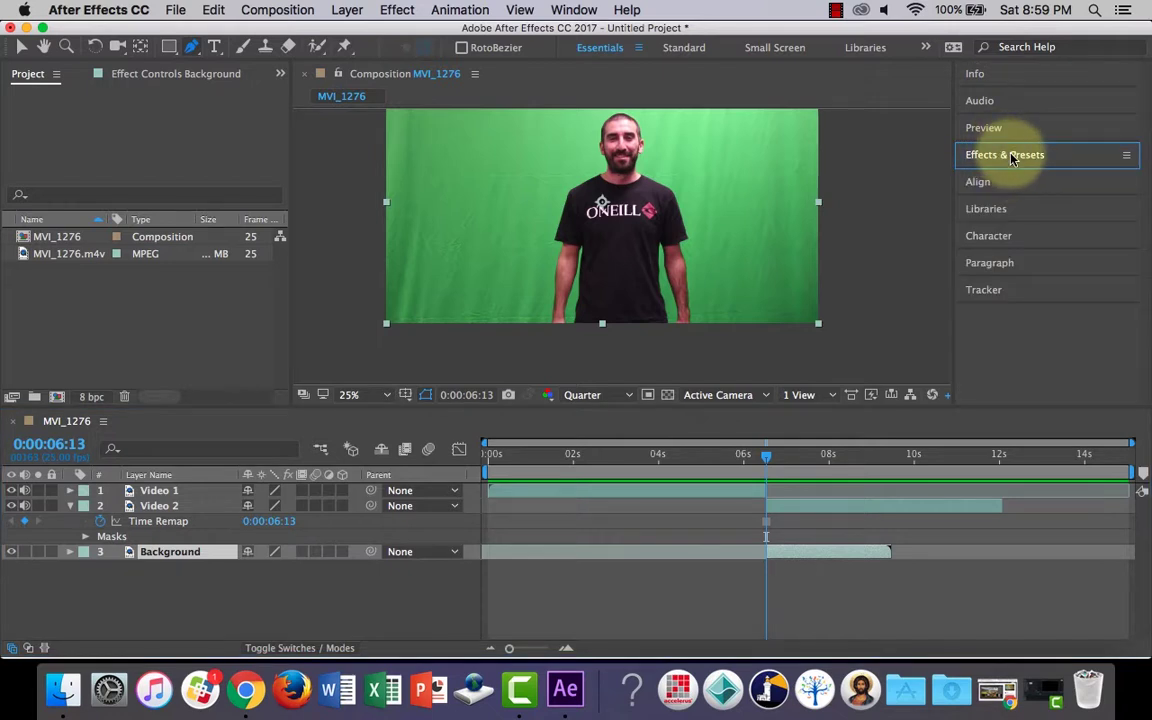
pyautogui.click(1006, 154)
pyautogui.write('ccx')
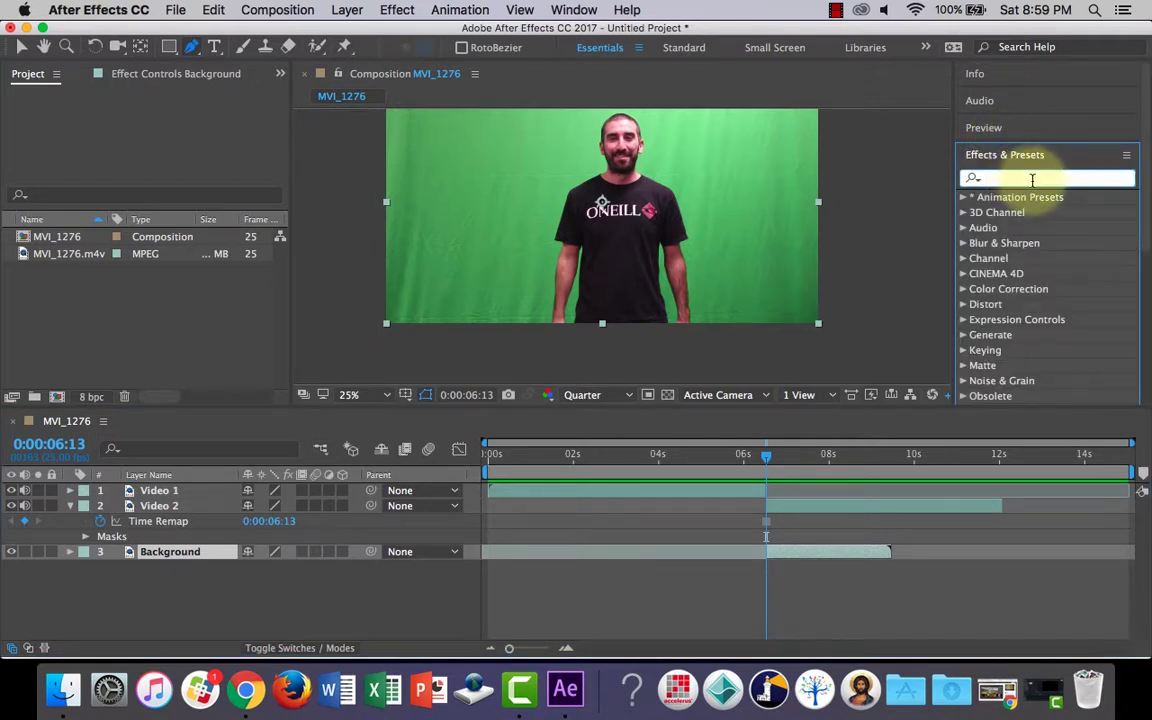
pyautogui.press('BackSpace')
pyautogui.write('s')
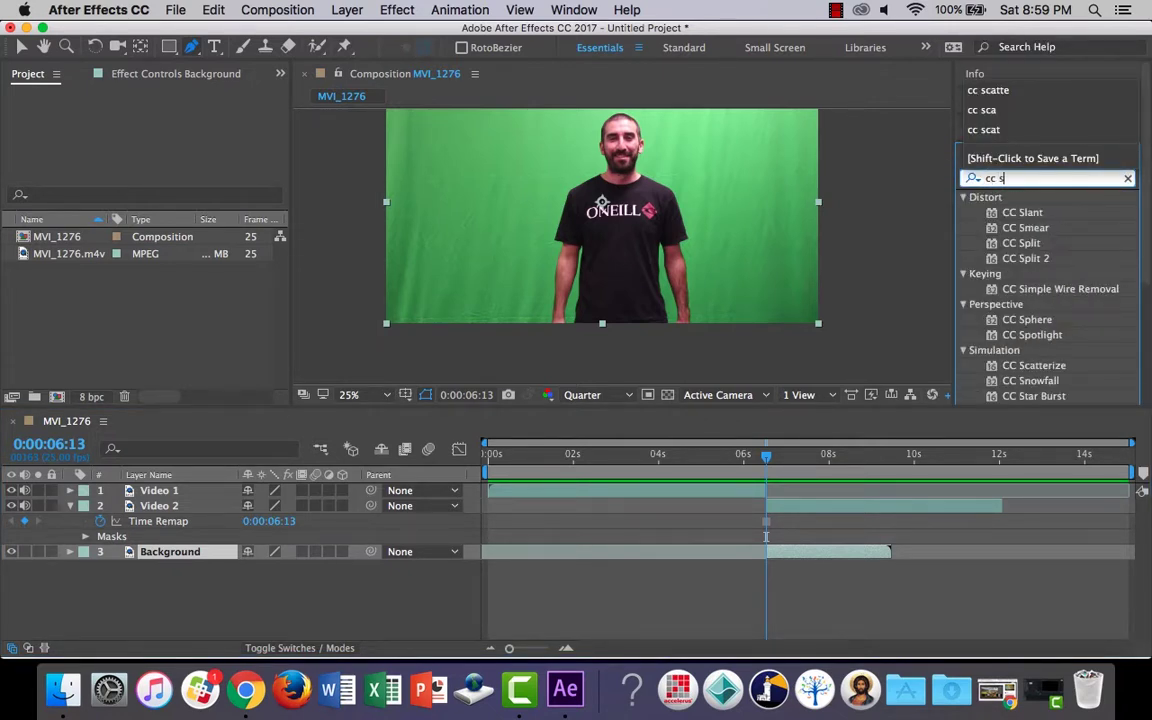
pyautogui.write('cat')
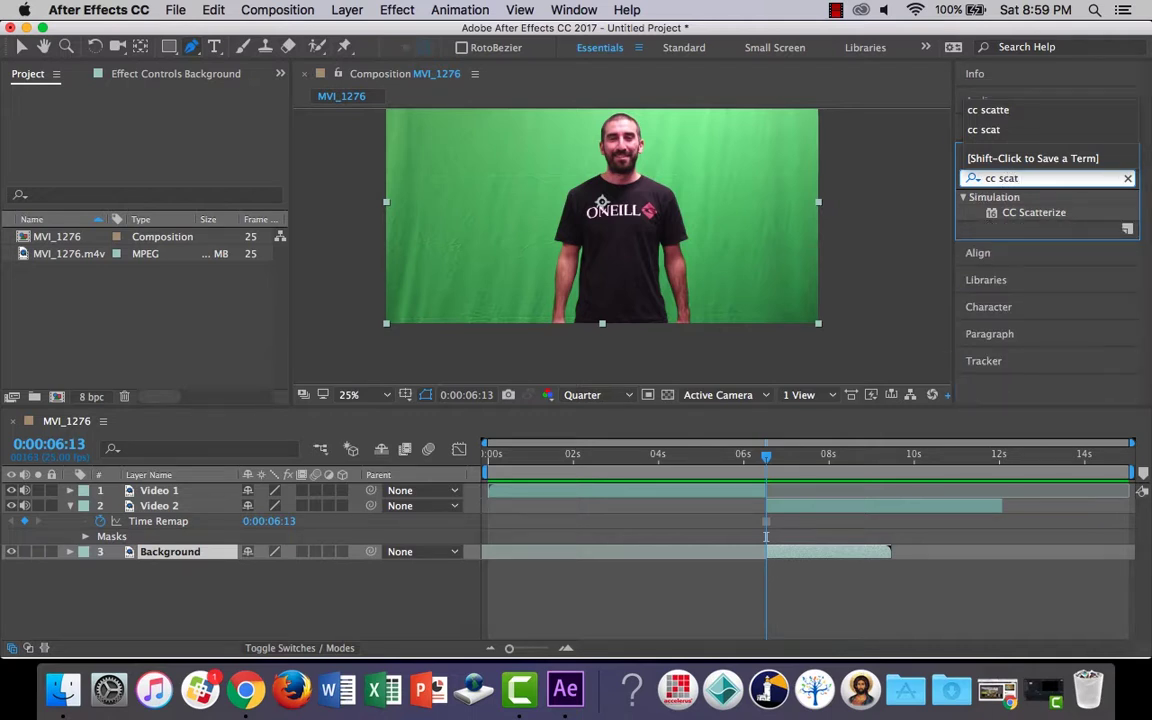
# Step: Apply CC Scatterize to the Video 2 layer and expand the effect's properties in the timeline
pyautogui.click(1048, 215)
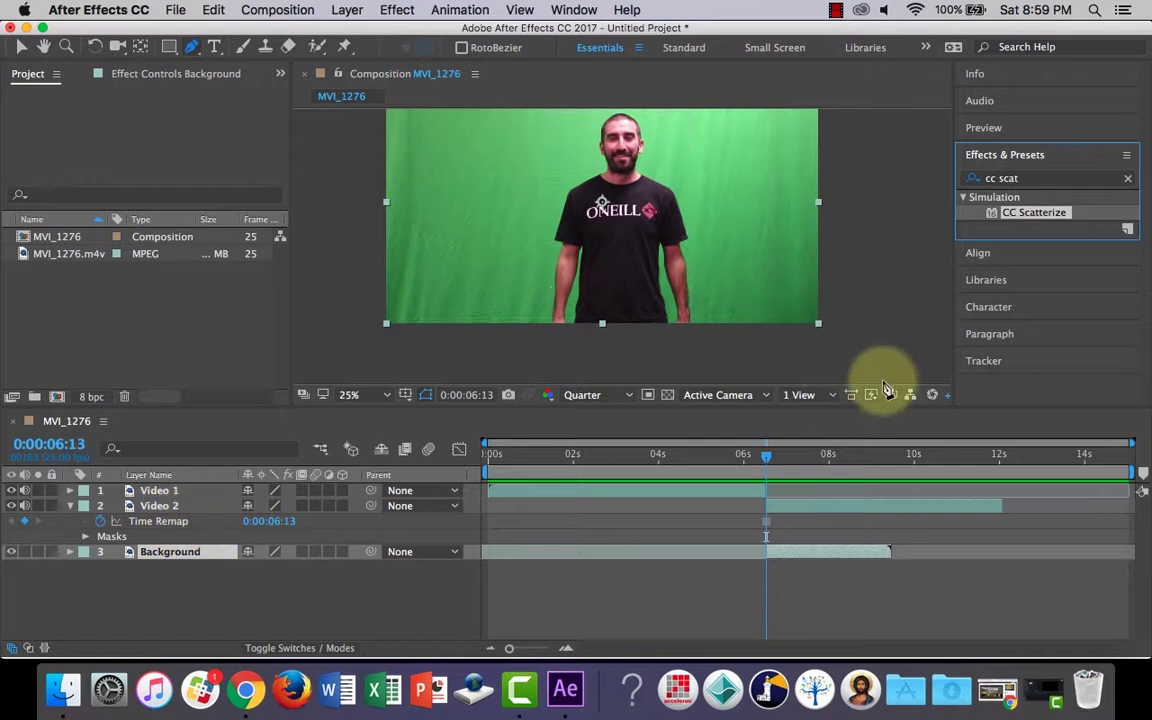
pyautogui.moveTo(1014, 213); pyautogui.dragTo(136, 506)
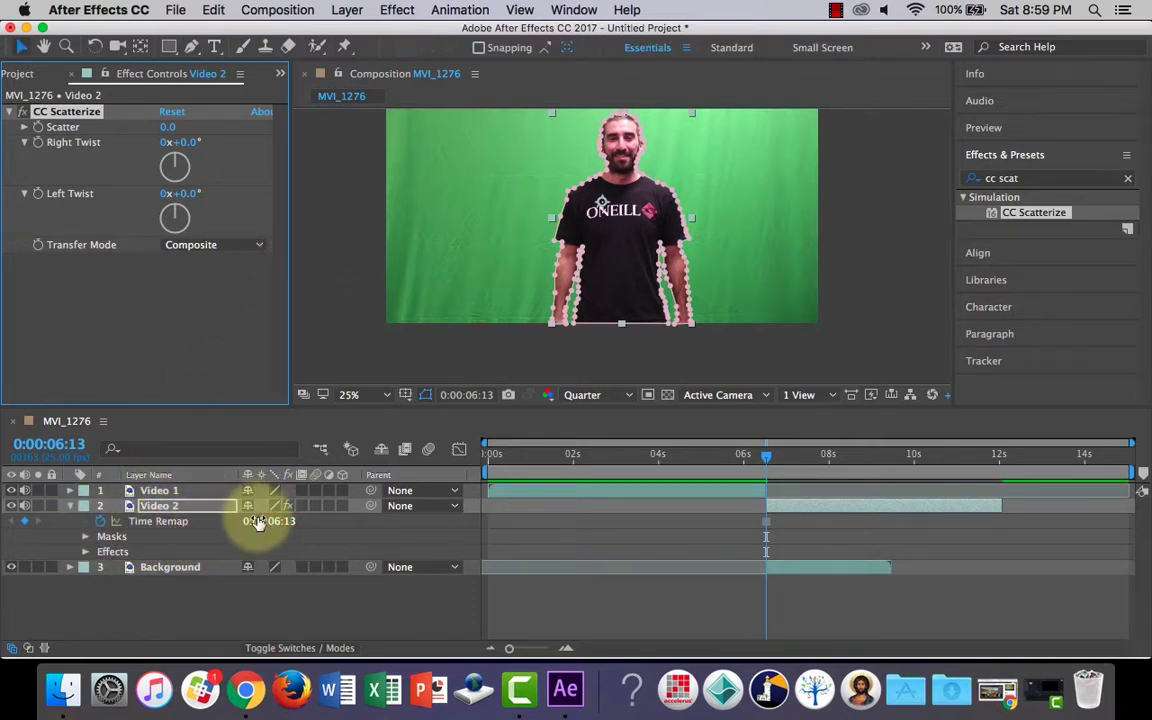
pyautogui.click(85, 552)
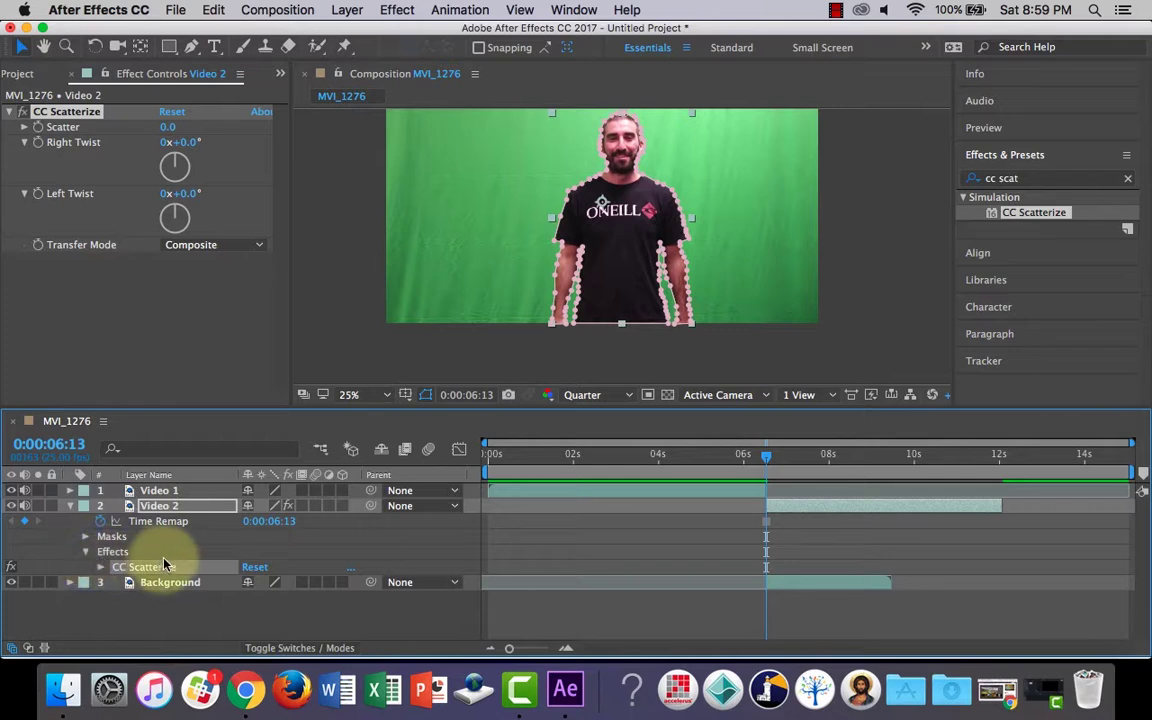
pyautogui.click(101, 568)
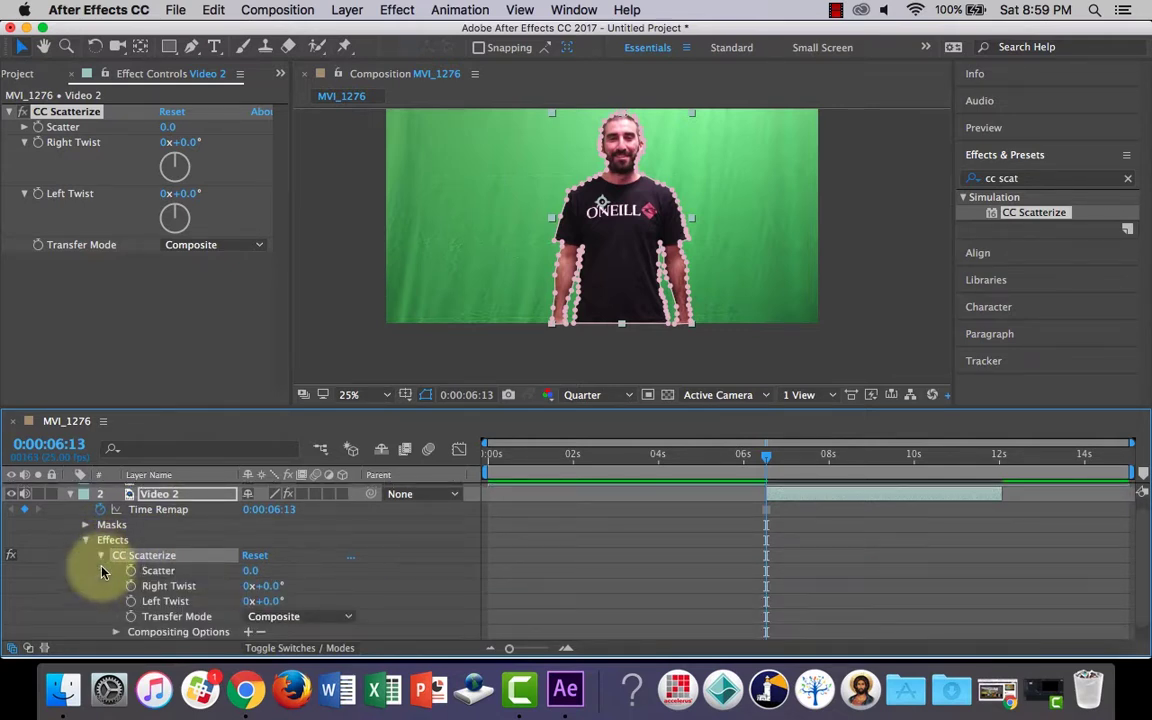
pyautogui.scroll(-2, 236, 563)
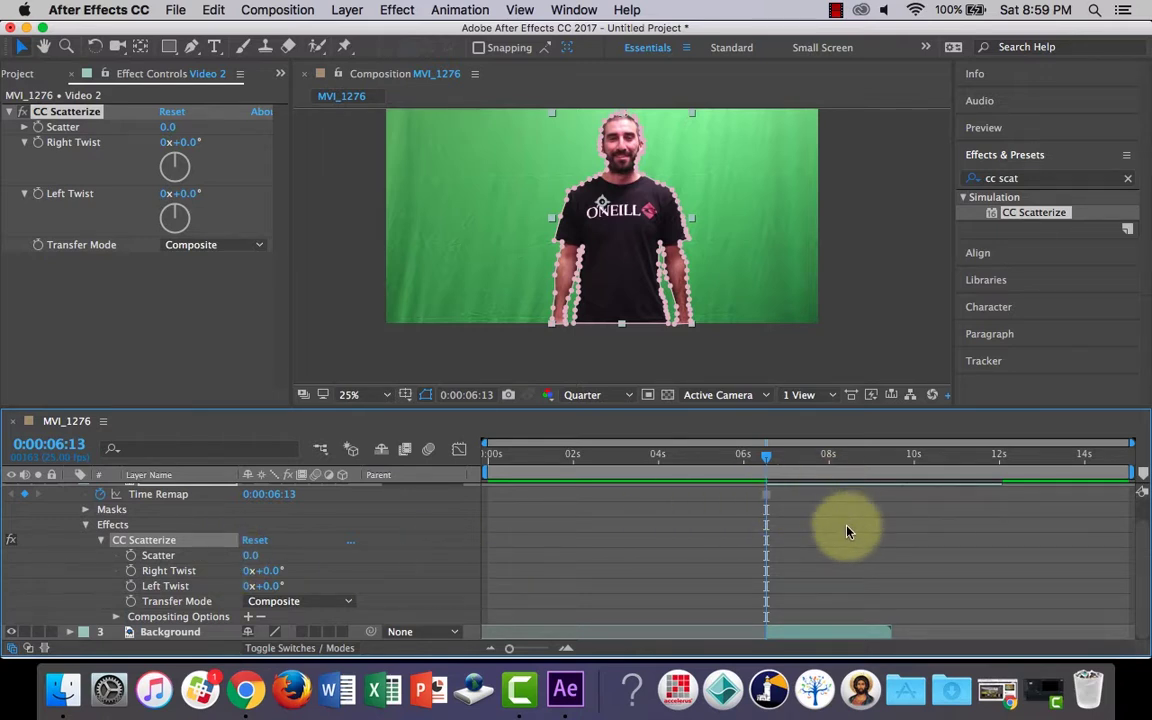
pyautogui.scroll(1, 845, 520)
pyautogui.scroll(1, 806, 521)
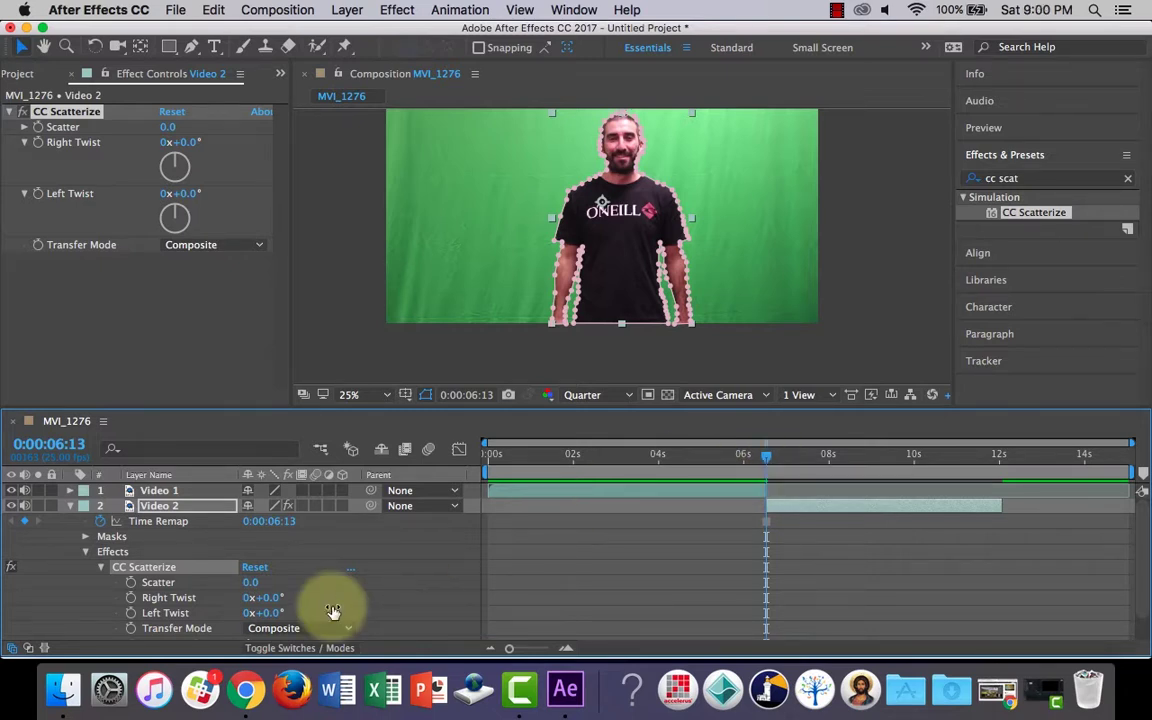
# Step: Keyframe Video 2's Scatter value from 0.0 at 0:00:06:13 to 498.0 at 0:00:12:01
pyautogui.click(131, 584)
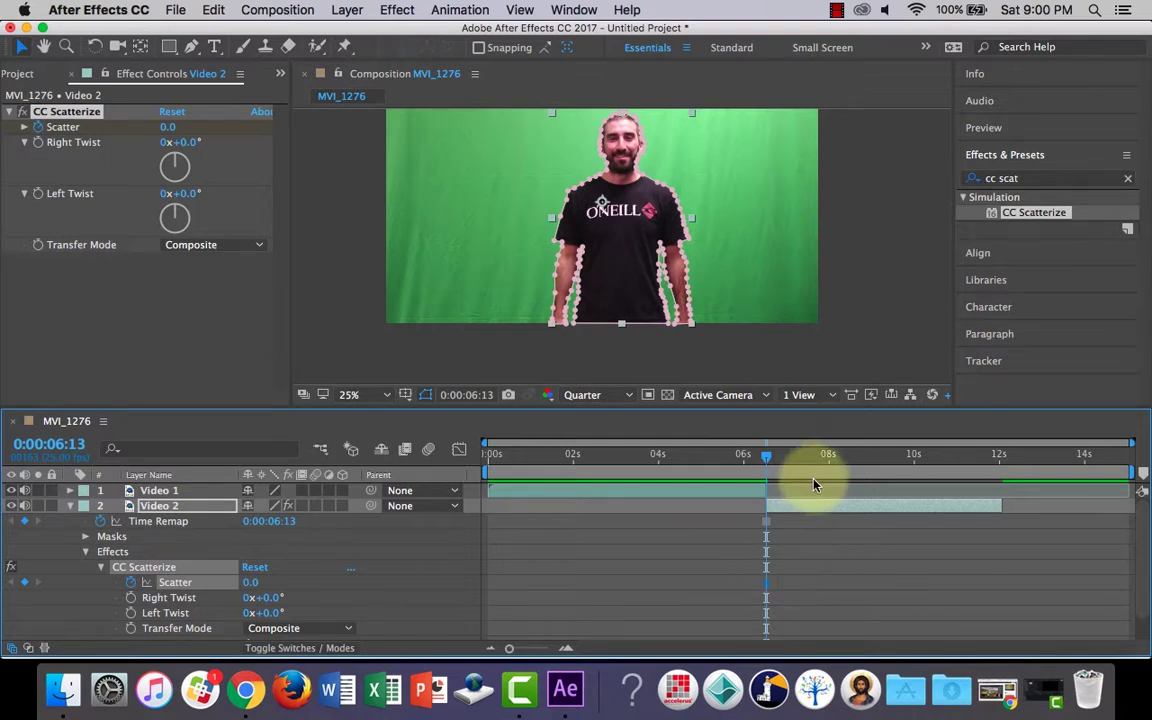
pyautogui.moveTo(766, 461); pyautogui.dragTo(1001, 472)
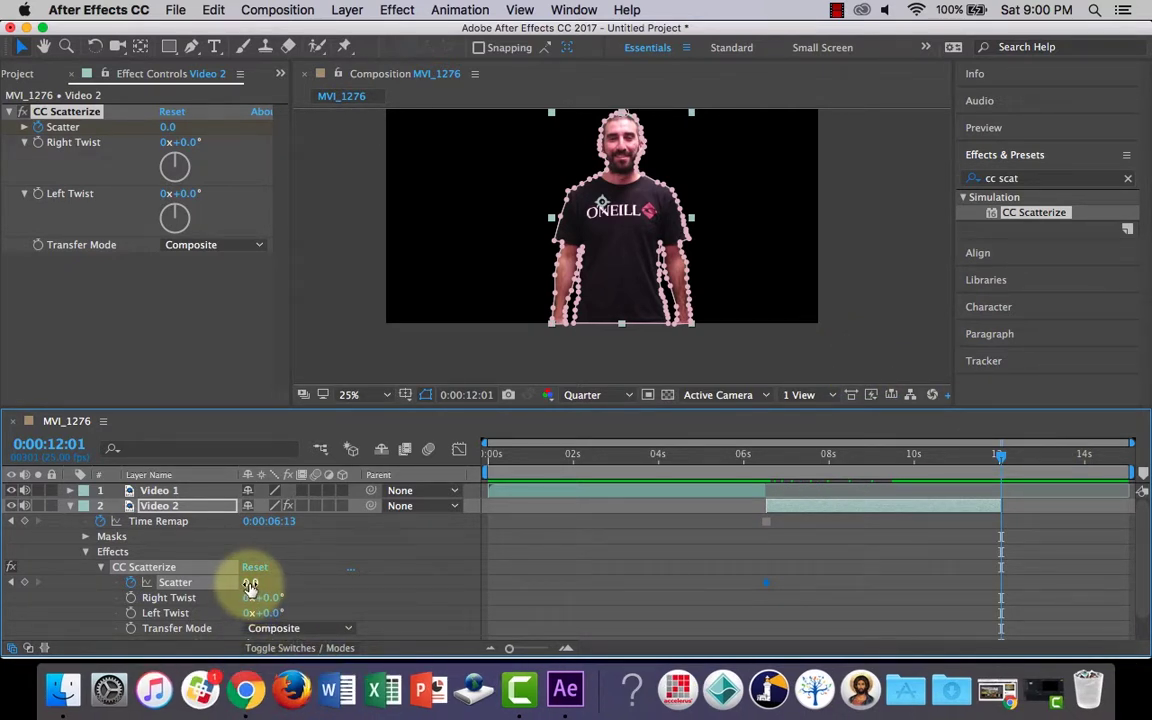
pyautogui.moveTo(250, 587); pyautogui.dragTo(687, 572)
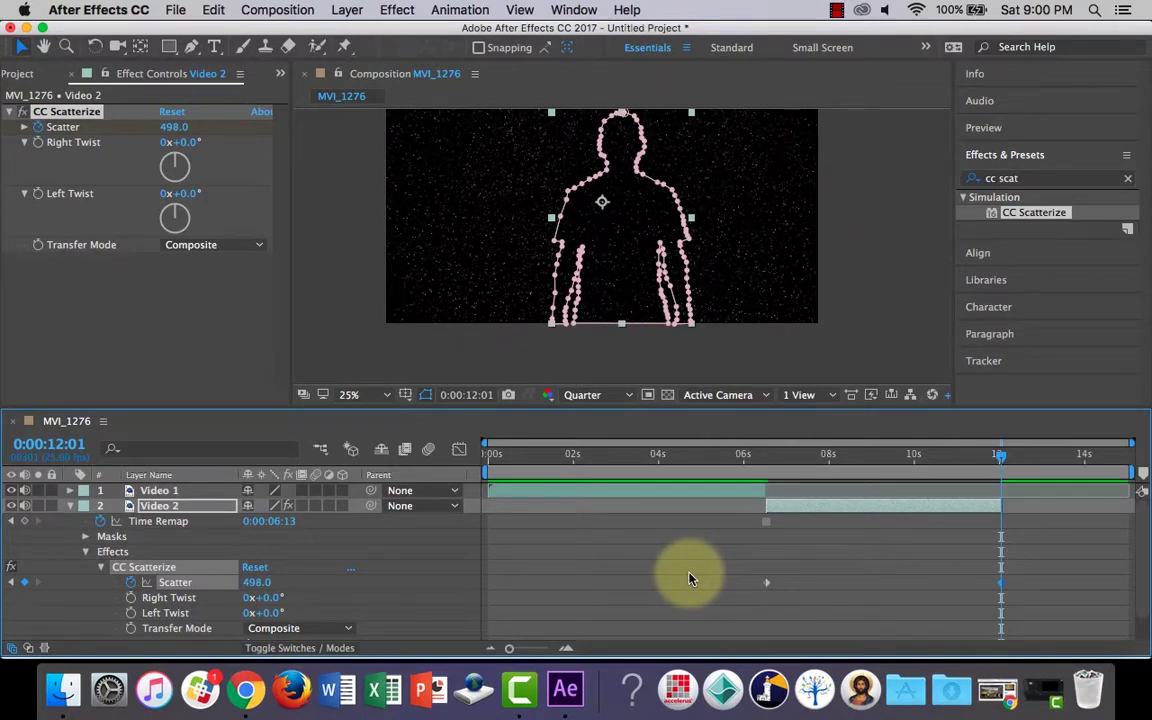
# Step: Preview the scatter animation from 0:00:05:17 and check how the particles end between about 0:00:11:09 and 0:00:12:12
pyautogui.click(757, 458)
pyautogui.moveTo(757, 458); pyautogui.dragTo(728, 458)
pyautogui.press('space')
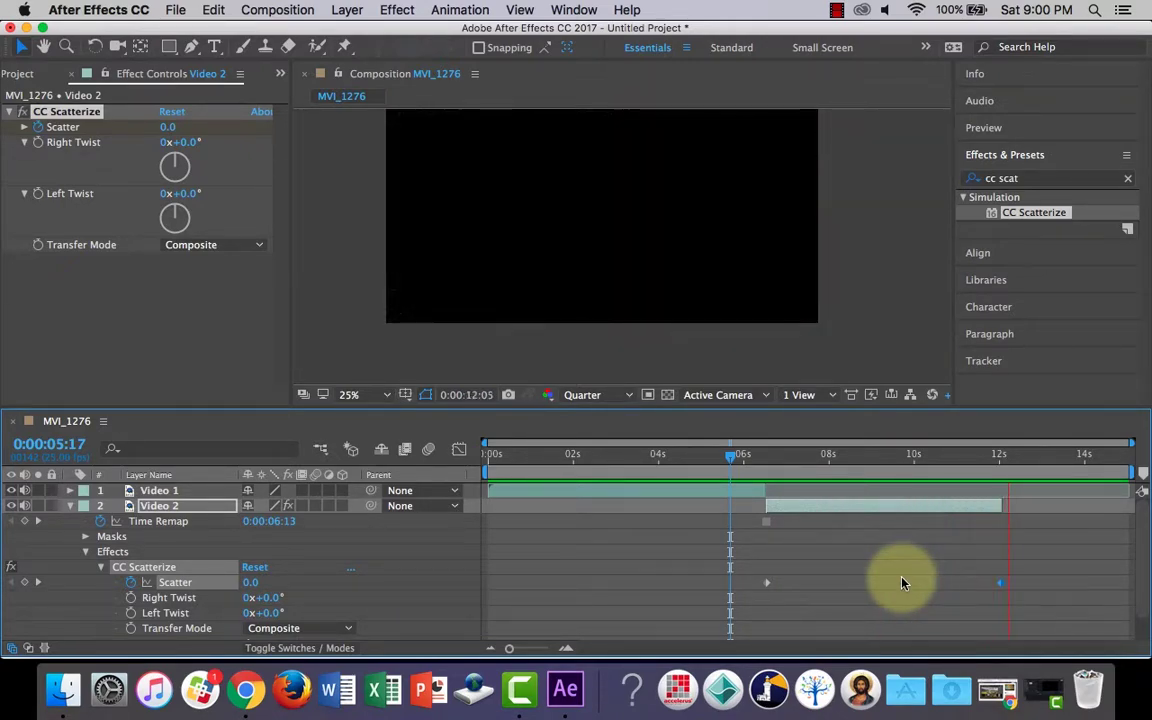
pyautogui.press('space')
pyautogui.click(972, 461)
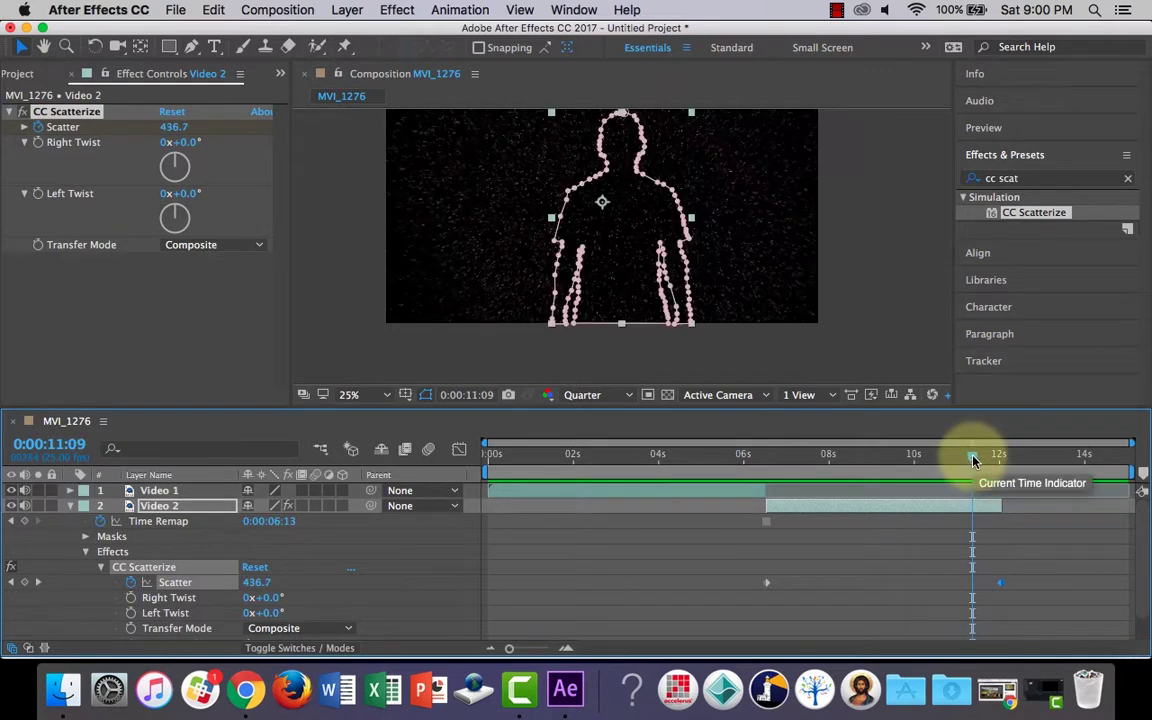
pyautogui.moveTo(974, 461); pyautogui.dragTo(982, 461)
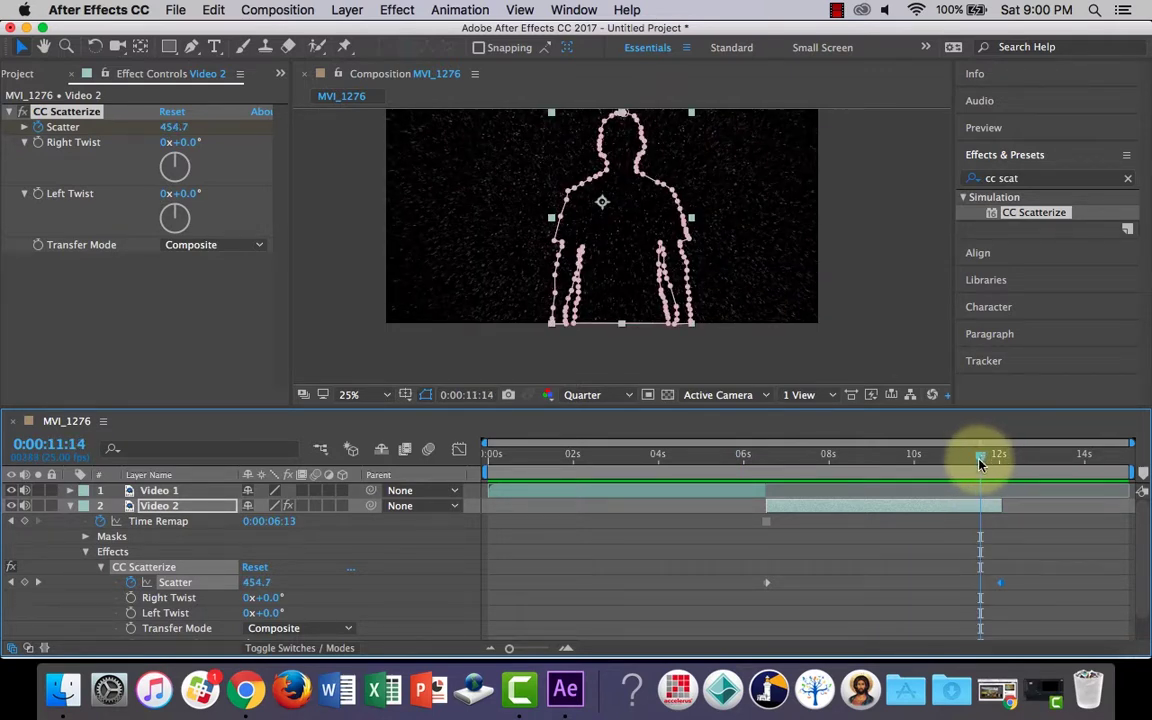
pyautogui.press('space')
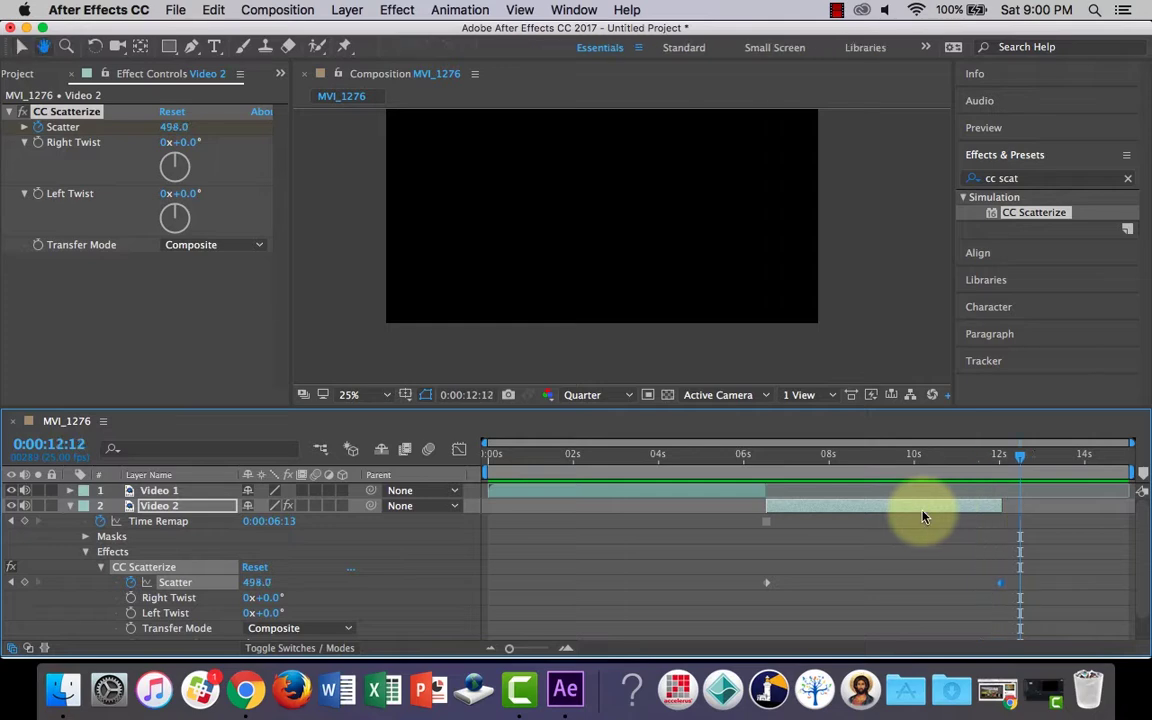
pyautogui.click(969, 458)
pyautogui.moveTo(969, 461)
pyautogui.mouseDown()
pyautogui.moveTo(1004, 460)
pyautogui.moveTo(978, 463)
pyautogui.mouseUp()
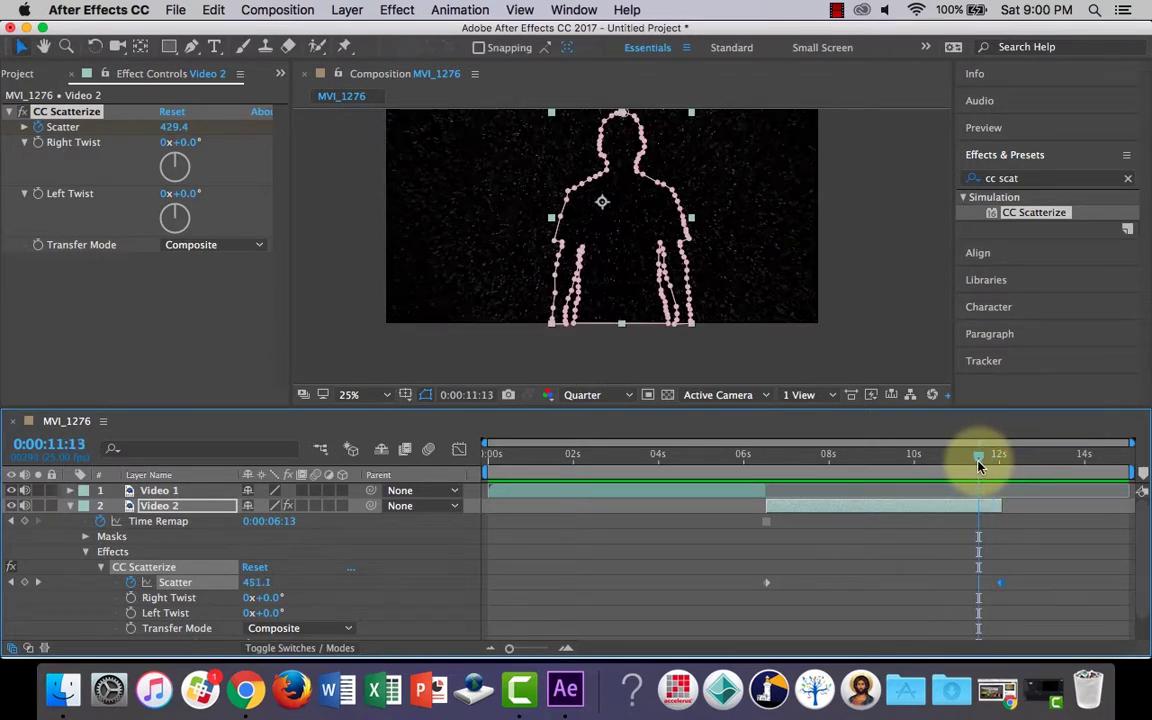
# Step: Keyframe Video 2's Opacity from 100% at 0:00:11:08 to 0% at 0:00:12:01
pyautogui.click(86, 555)
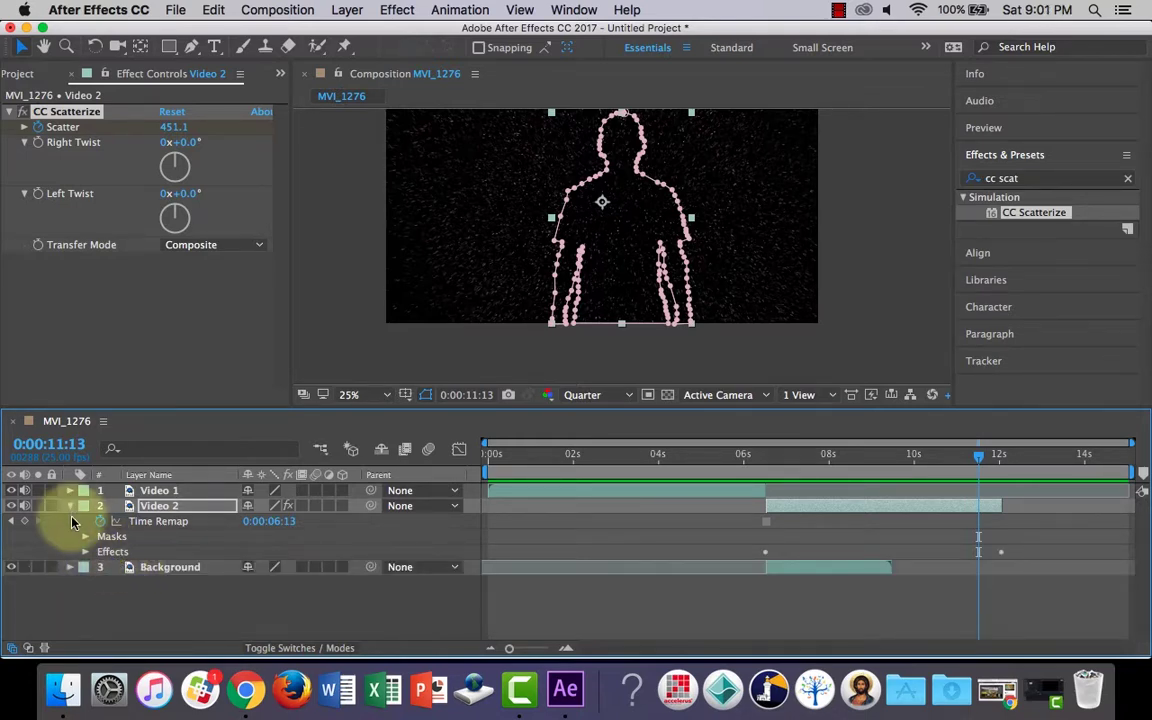
pyautogui.click(70, 506)
pyautogui.click(70, 506)
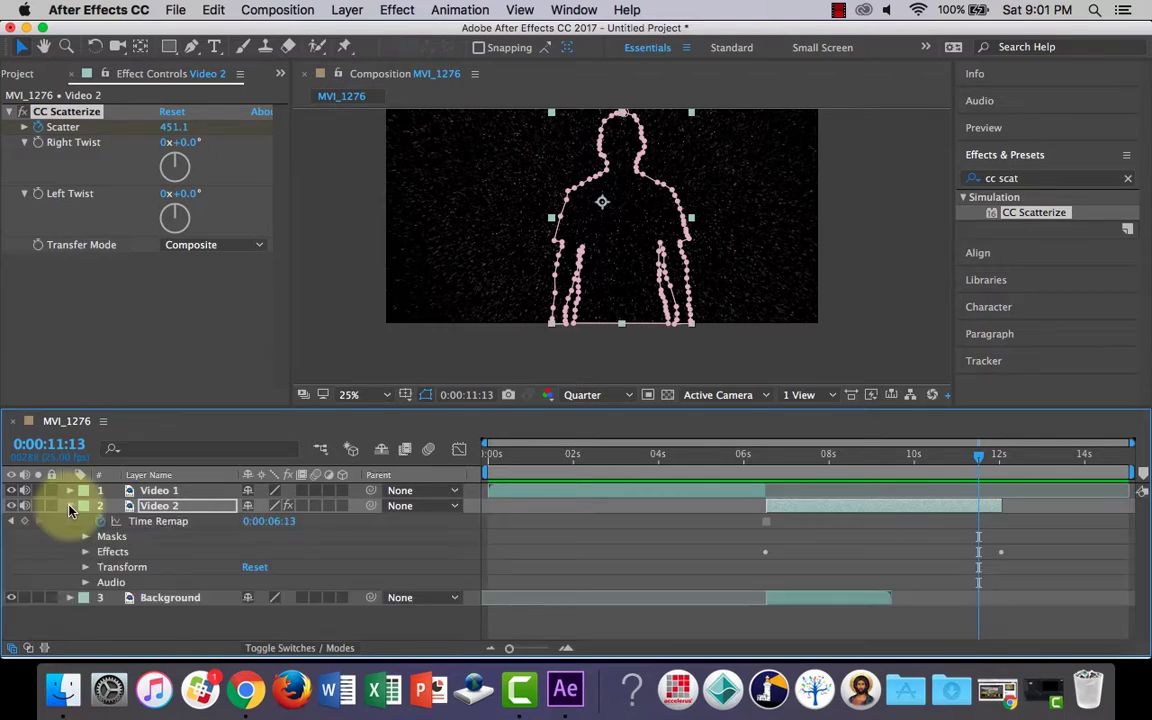
pyautogui.click(87, 568)
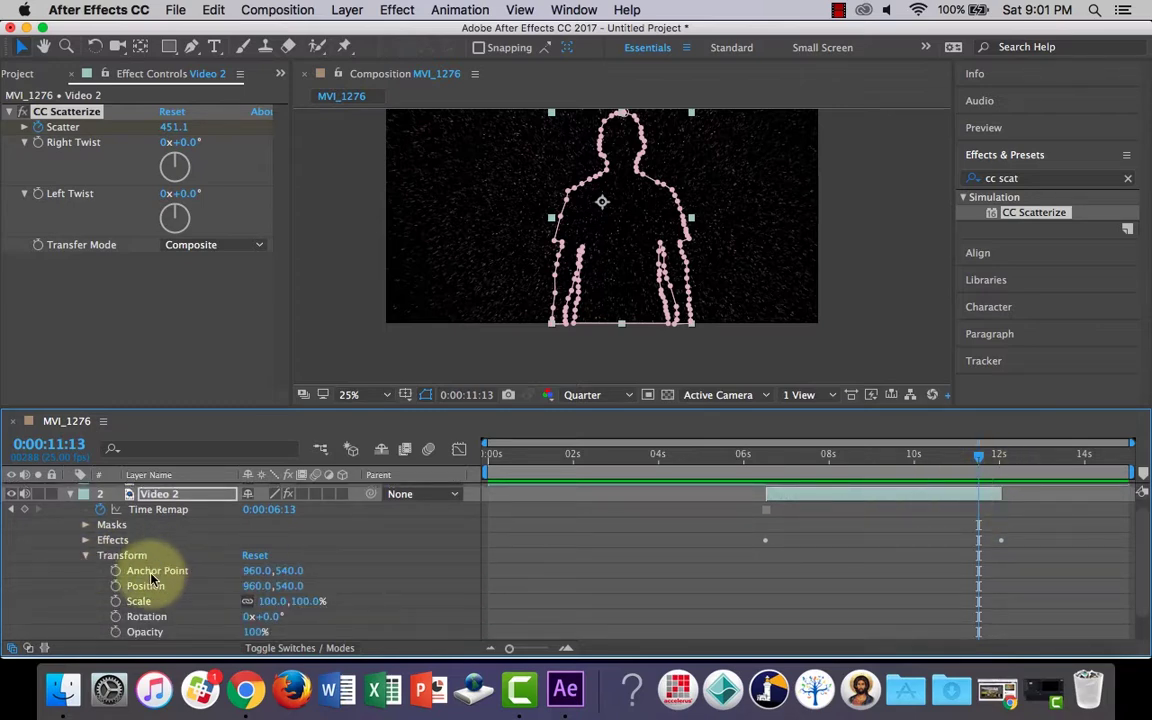
pyautogui.scroll(-1, 180, 585)
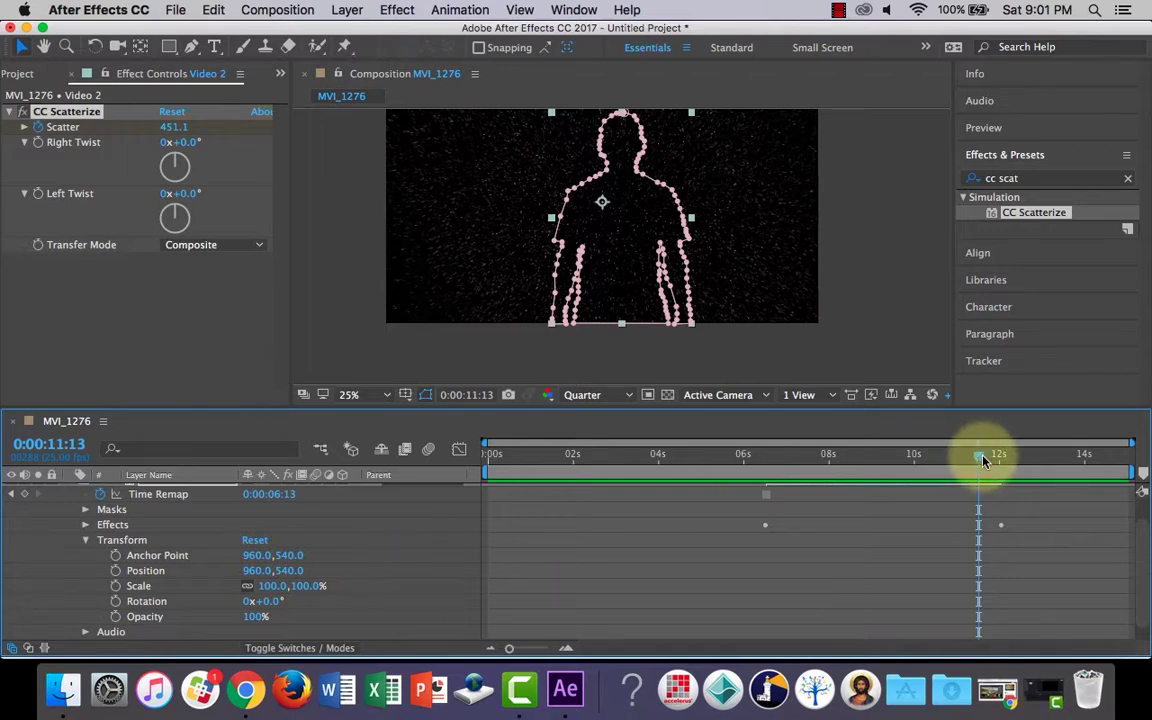
pyautogui.moveTo(983, 459); pyautogui.dragTo(979, 460)
pyautogui.scroll(-1, 743, 543)
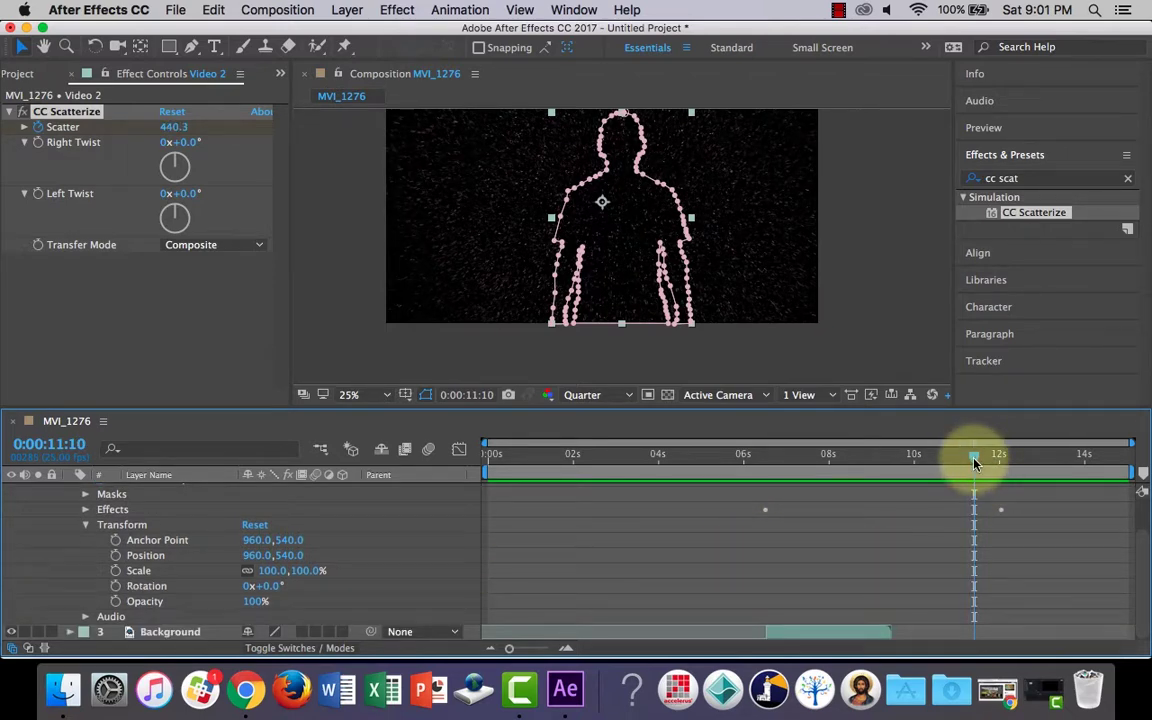
pyautogui.moveTo(972, 461); pyautogui.dragTo(970, 460)
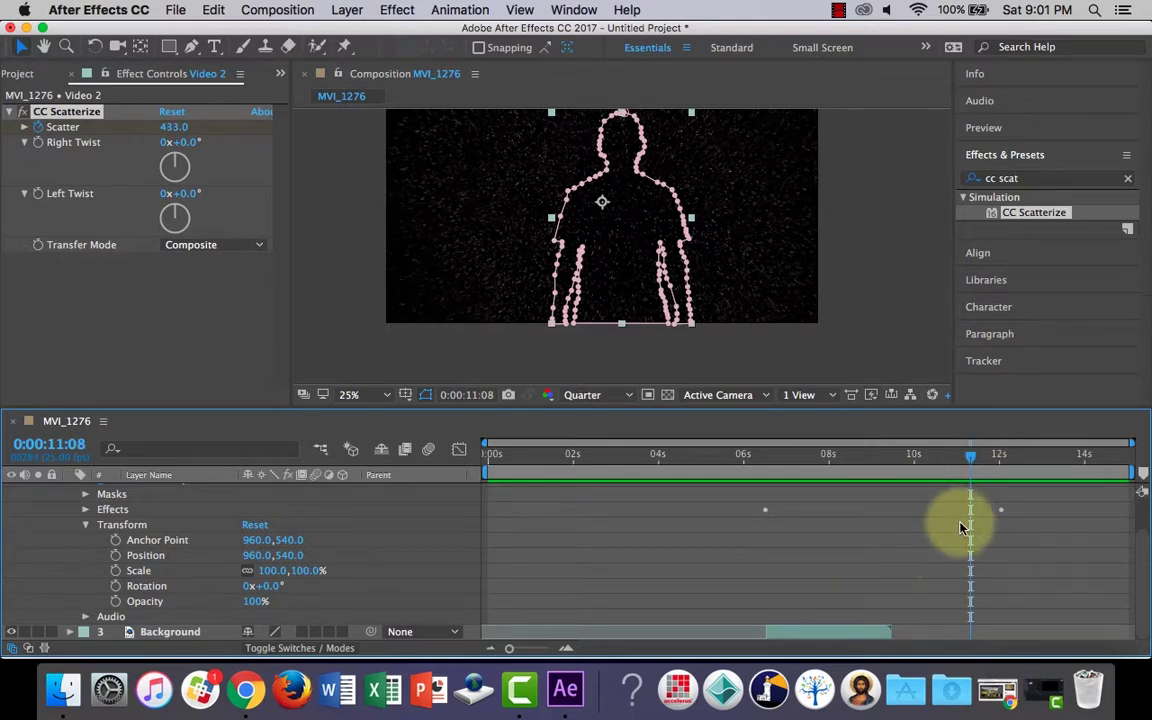
pyautogui.click(116, 602)
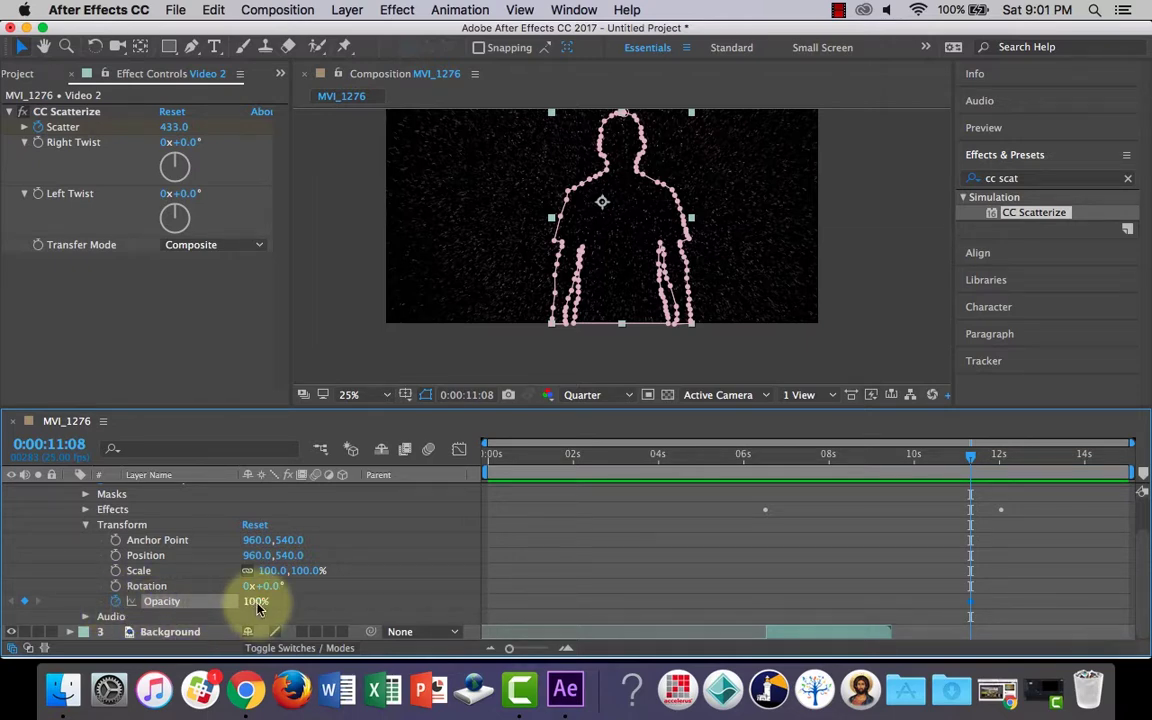
pyautogui.moveTo(972, 458); pyautogui.dragTo(1001, 459)
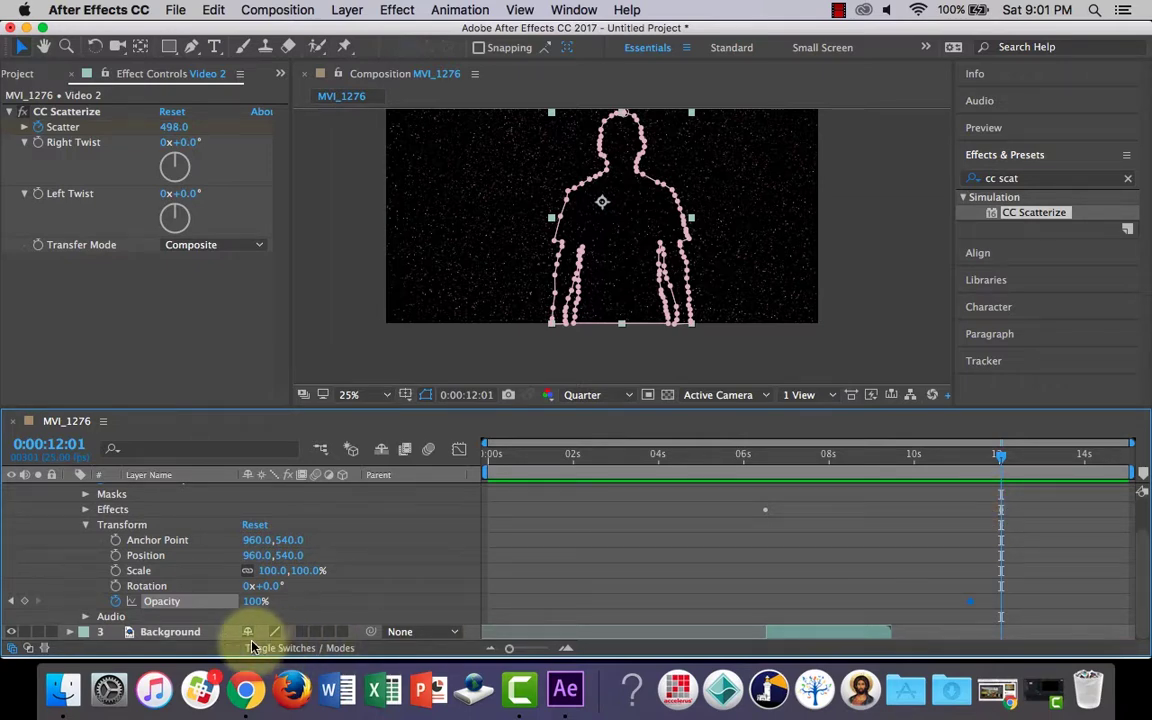
pyautogui.moveTo(256, 604); pyautogui.dragTo(165, 606)
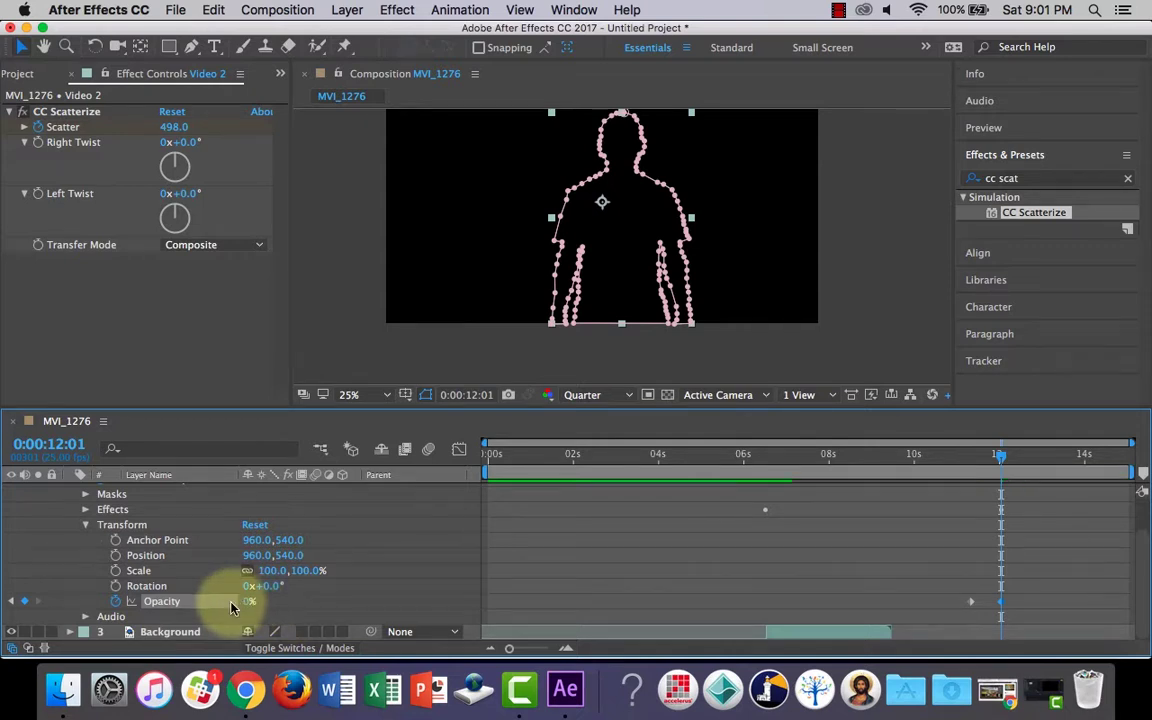
# Step: Play back the composition from 0:00:01:15 past the end of Video 2 to check the scatter and fade-out
pyautogui.click(963, 456)
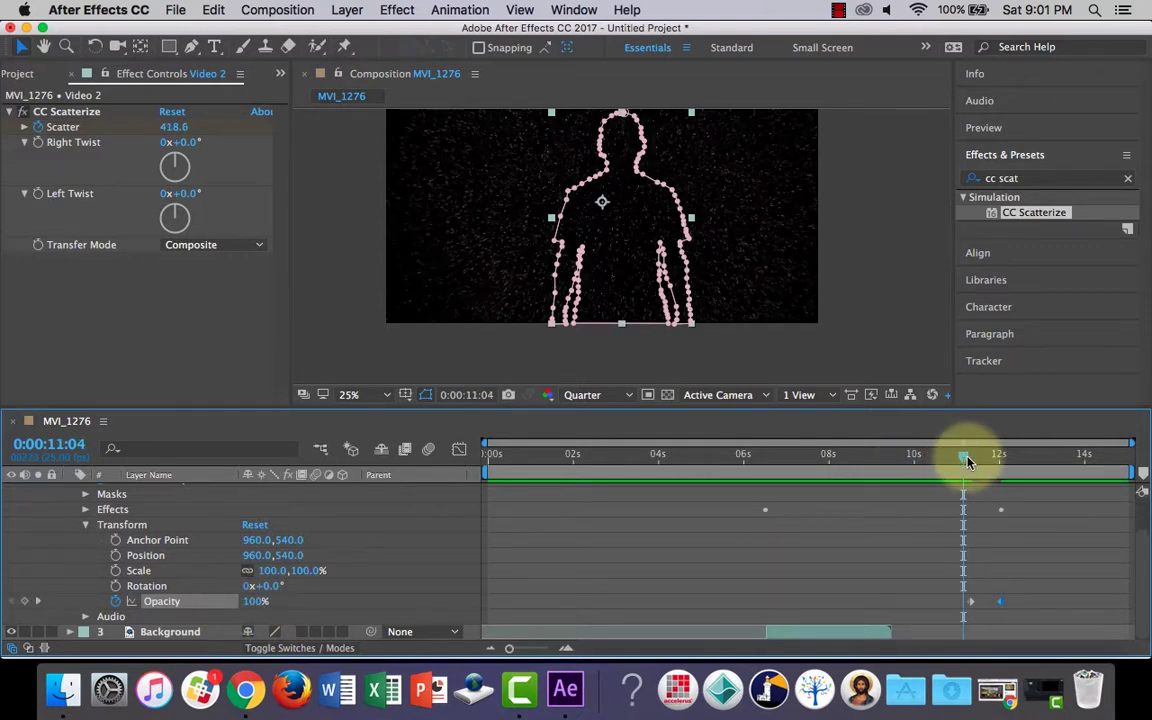
pyautogui.moveTo(968, 460); pyautogui.dragTo(557, 463)
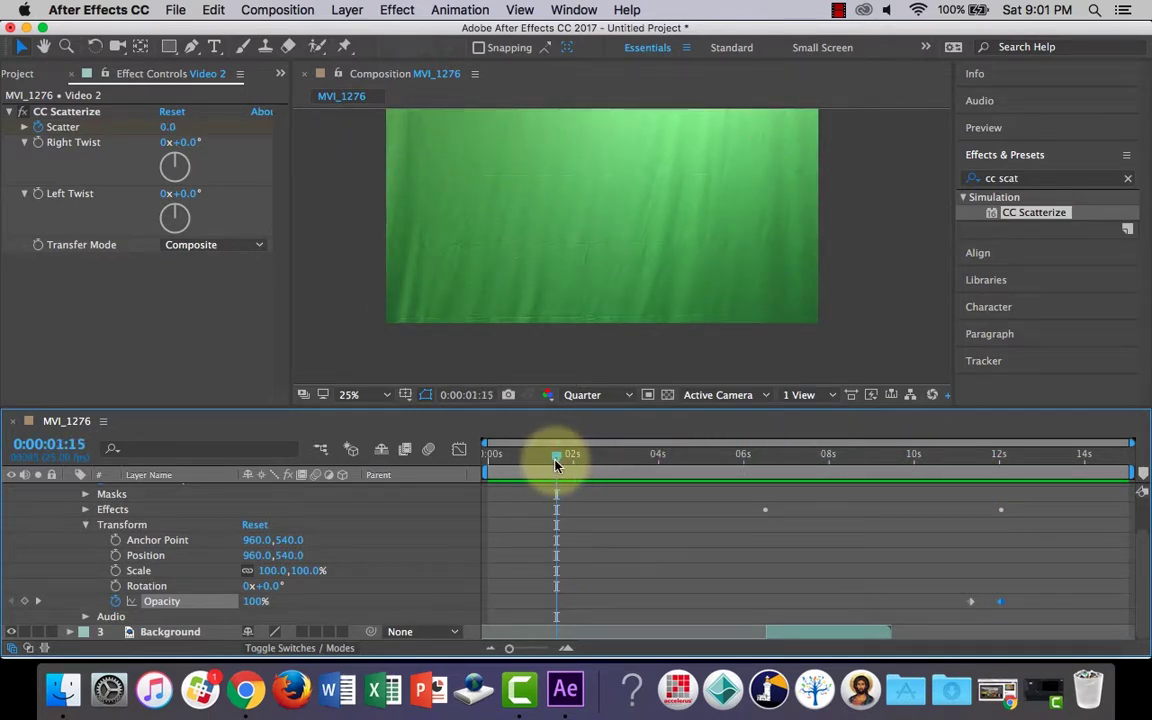
pyautogui.press('space')
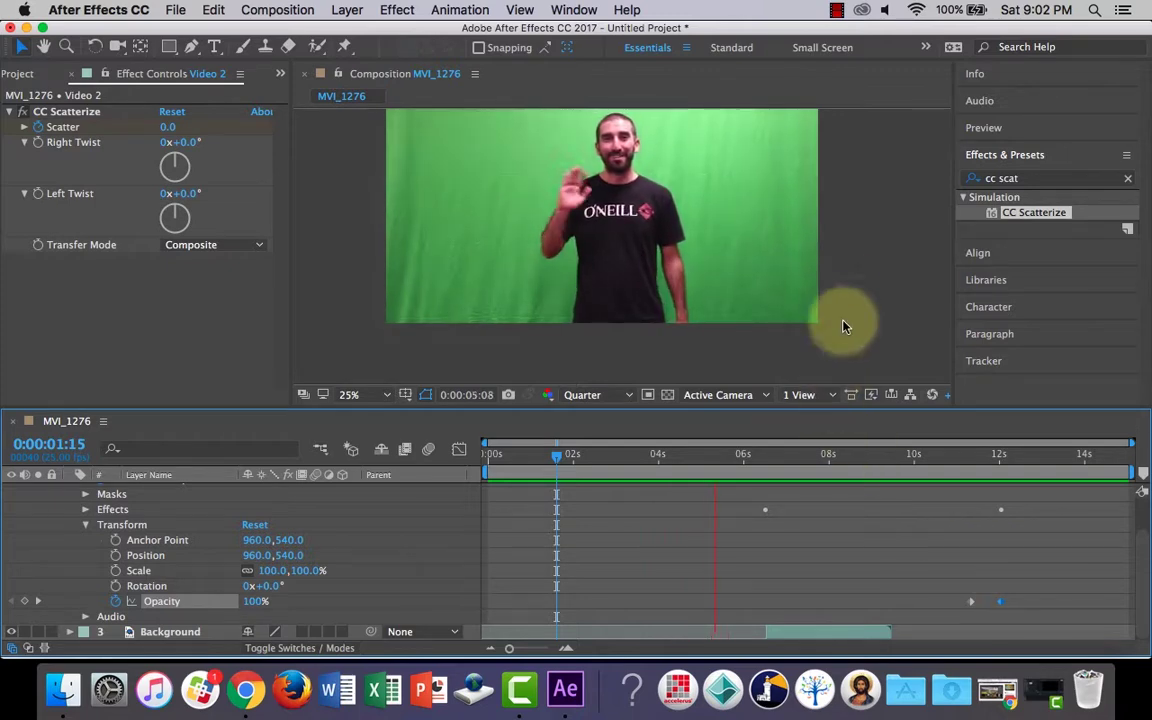
pyautogui.press('h')
pyautogui.moveTo(823, 230); pyautogui.dragTo(828, 283)
pyautogui.press('v')
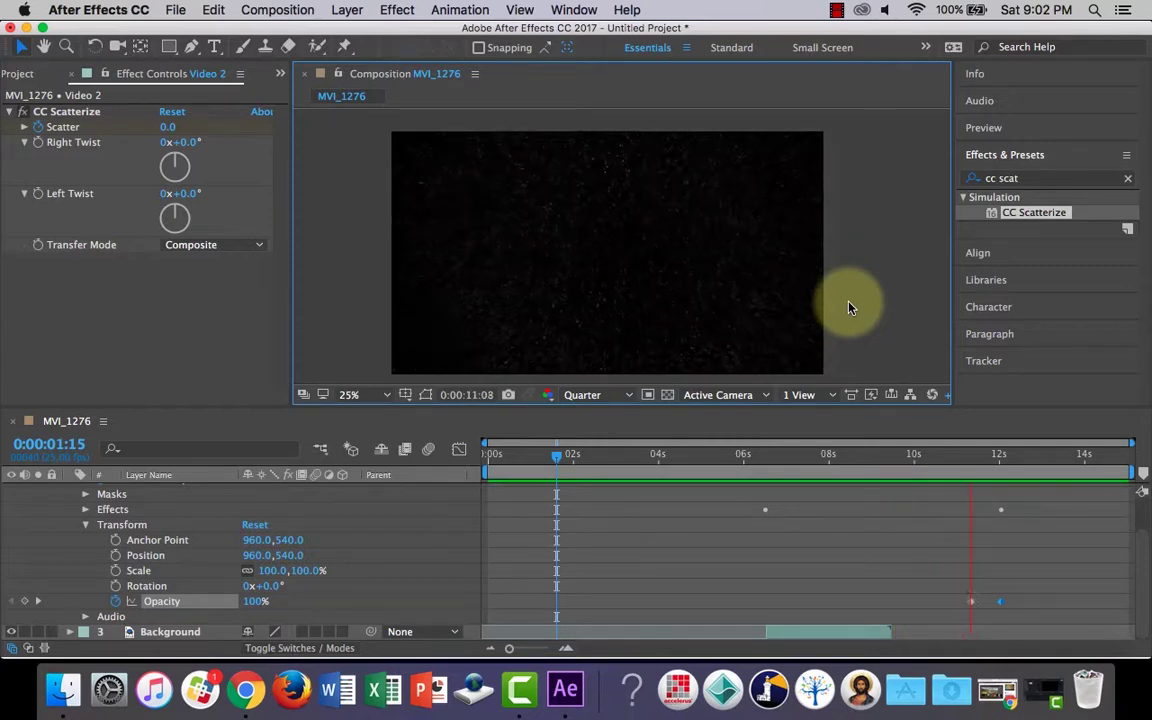
pyautogui.press('space')
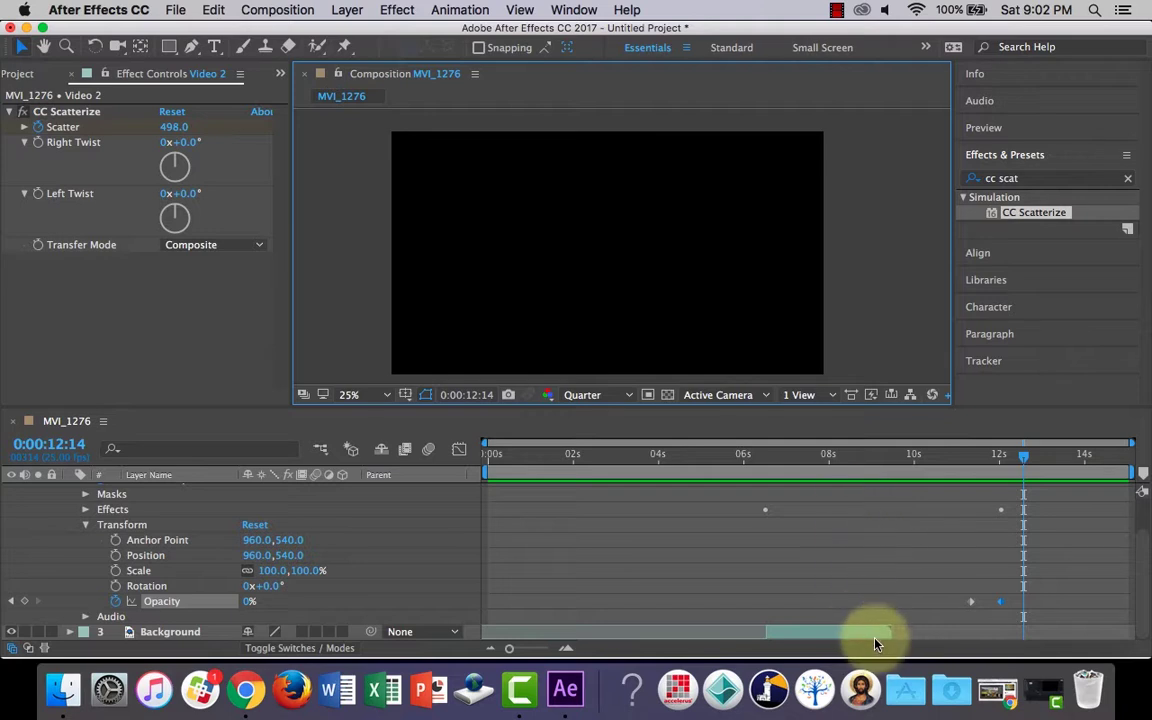
# Step: Collapse Video 2's properties and try to extend the end of the Background layer past 0:00:09:18
pyautogui.click(86, 525)
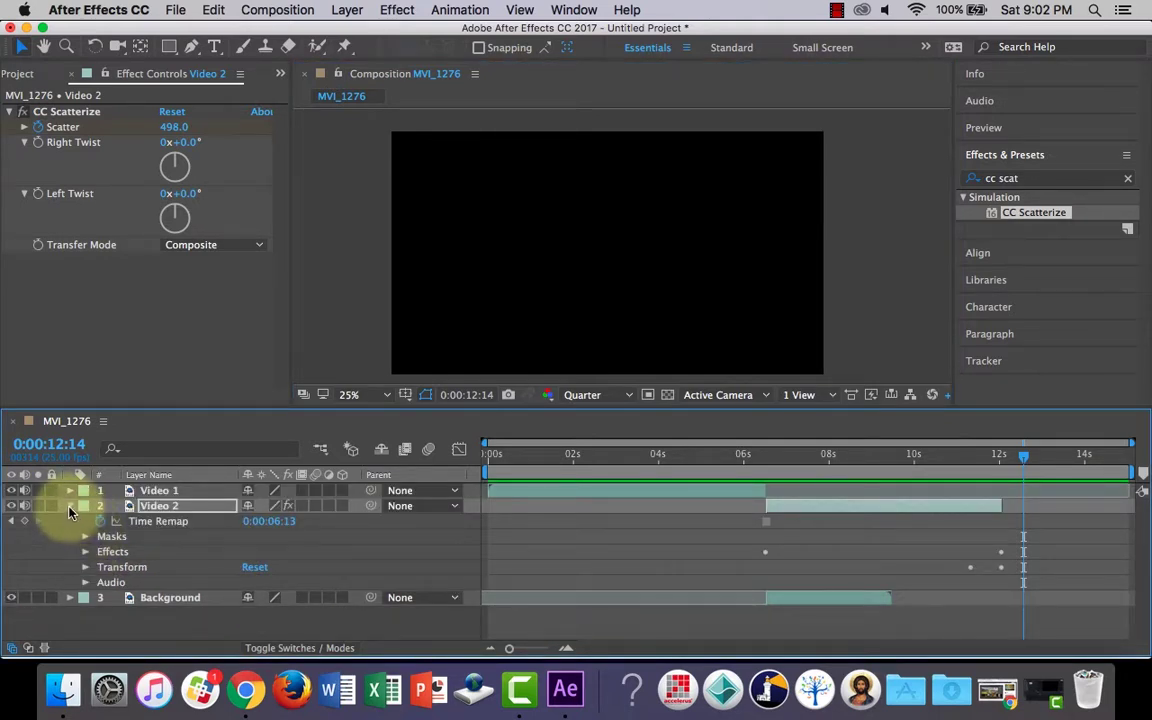
pyautogui.click(70, 506)
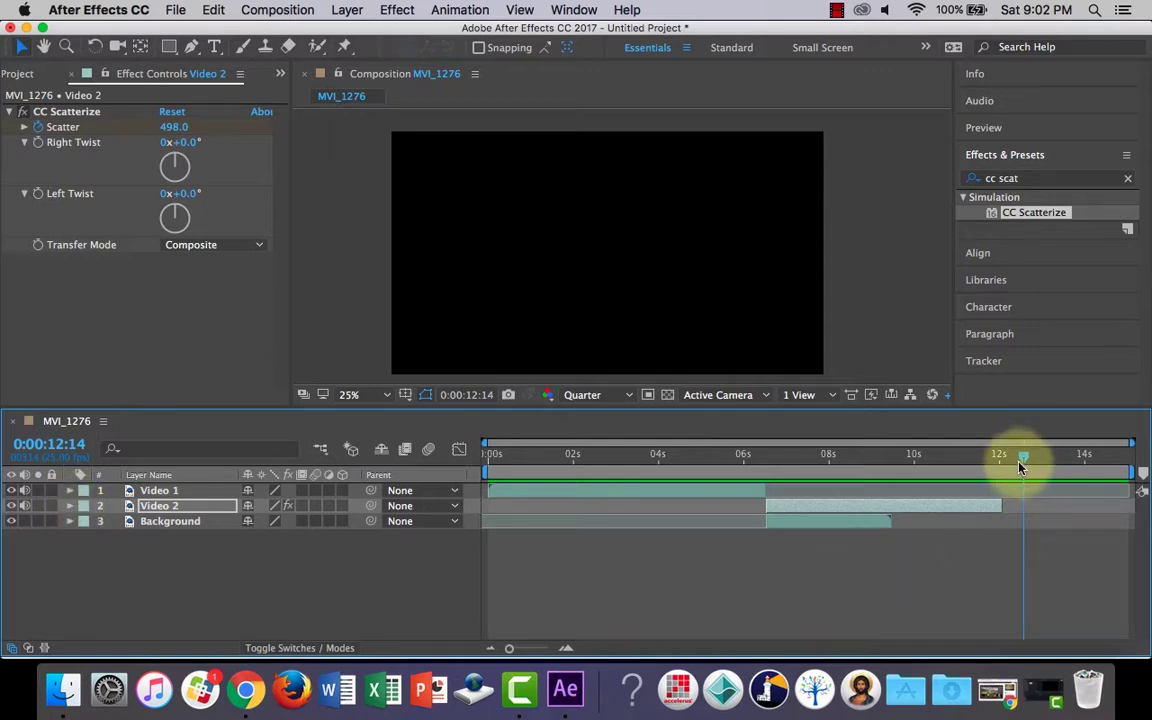
pyautogui.moveTo(1021, 458); pyautogui.dragTo(902, 458)
pyautogui.moveTo(891, 520); pyautogui.dragTo(913, 520)
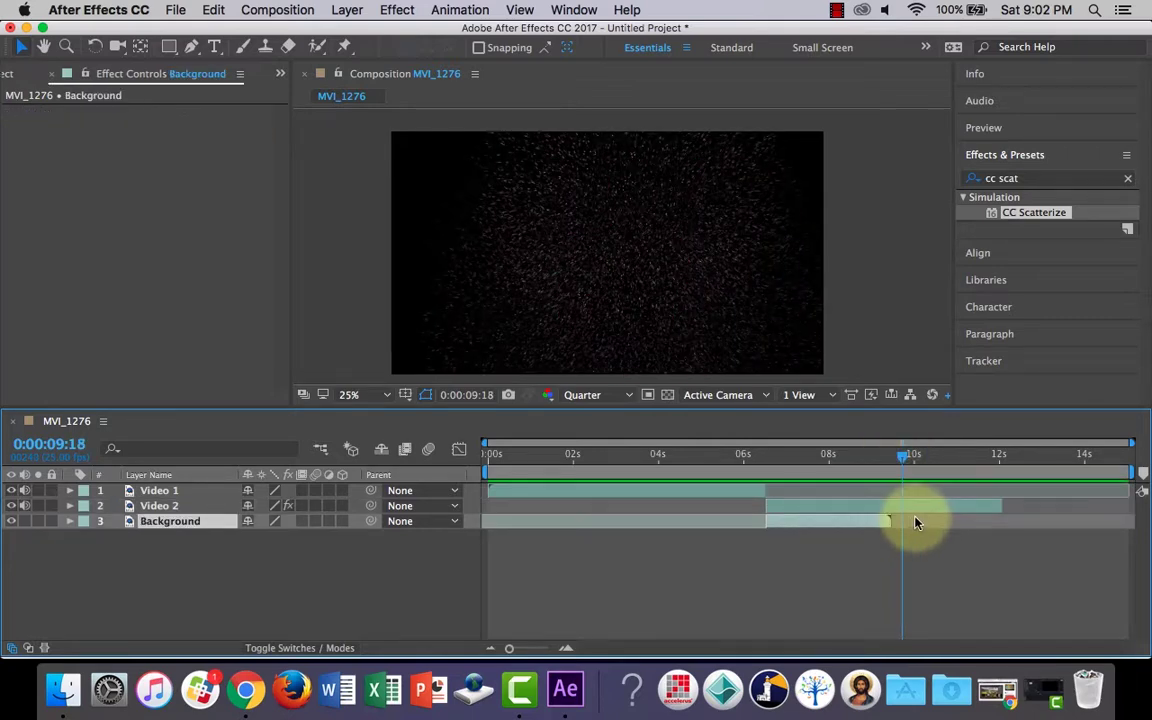
# Step: Trim the end of Video 2 to 0:00:09:13, where the Background layer ends, and preview from 0:00:08:15
pyautogui.moveTo(903, 460)
pyautogui.mouseDown()
pyautogui.moveTo(883, 460)
pyautogui.moveTo(895, 460)
pyautogui.mouseUp()
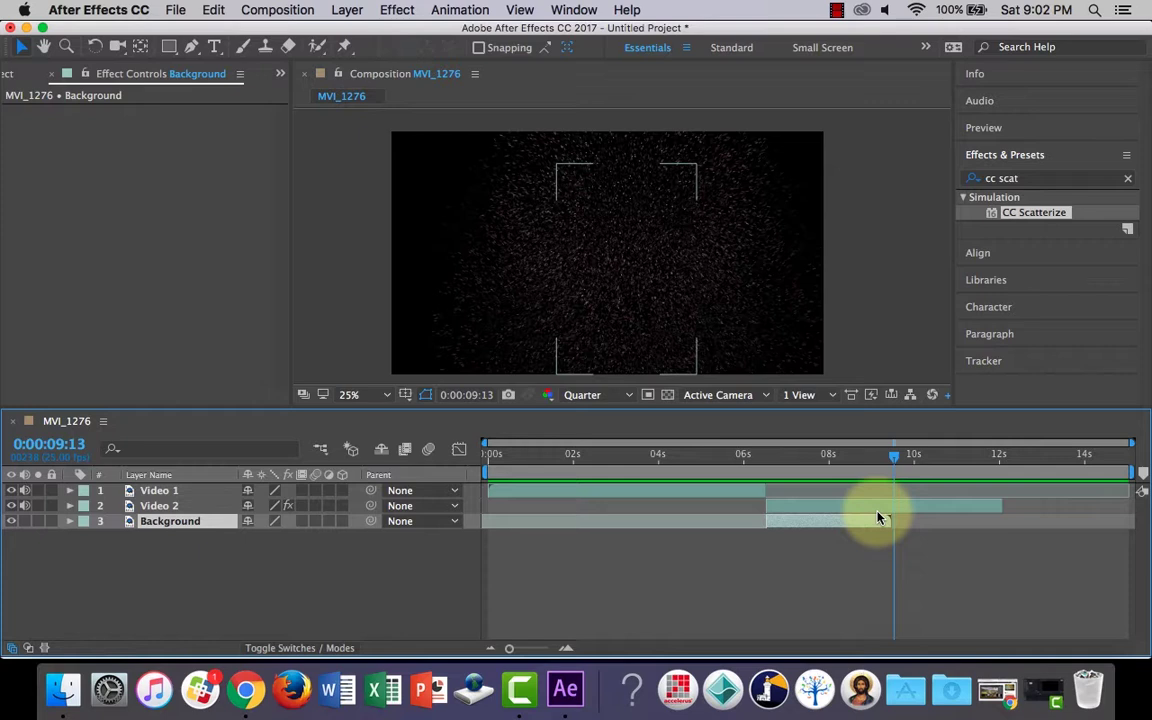
pyautogui.click(985, 506)
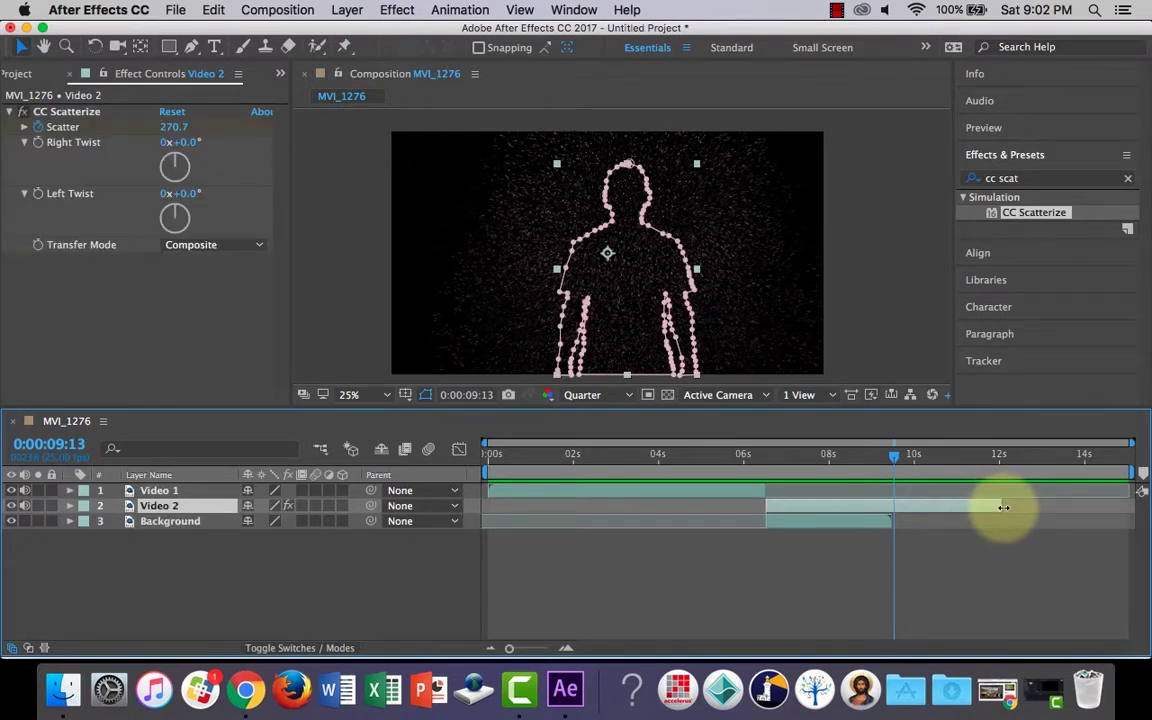
pyautogui.moveTo(1002, 507); pyautogui.dragTo(893, 508)
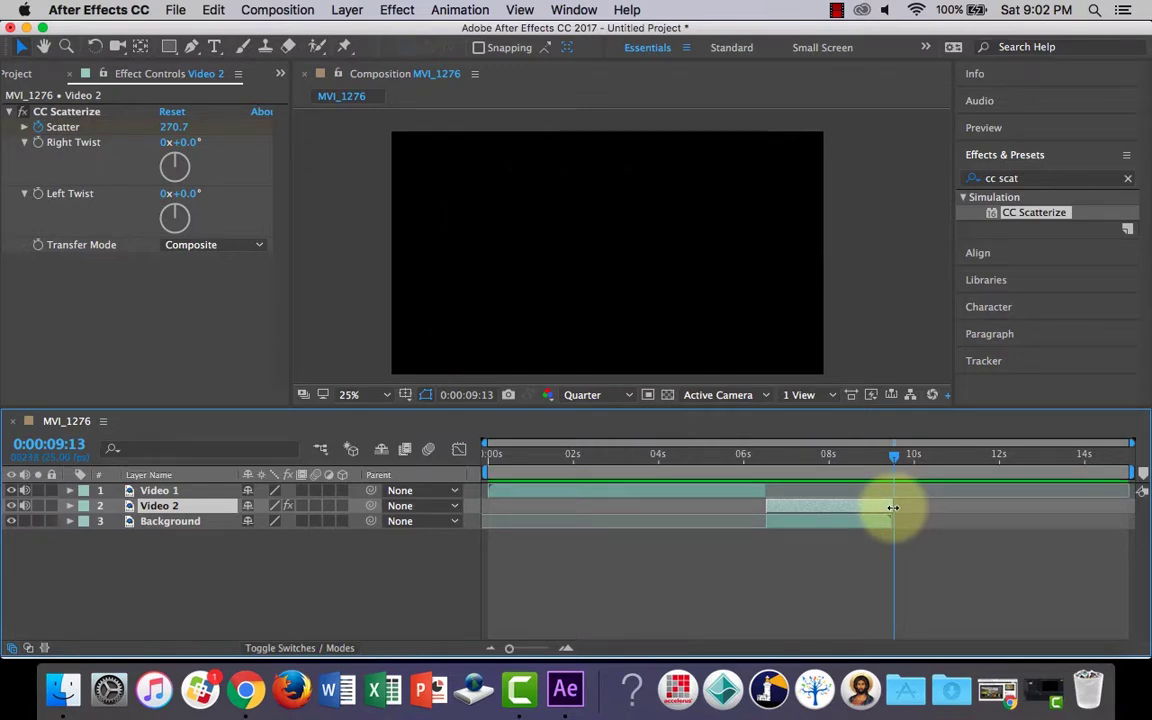
pyautogui.moveTo(896, 455); pyautogui.dragTo(856, 466)
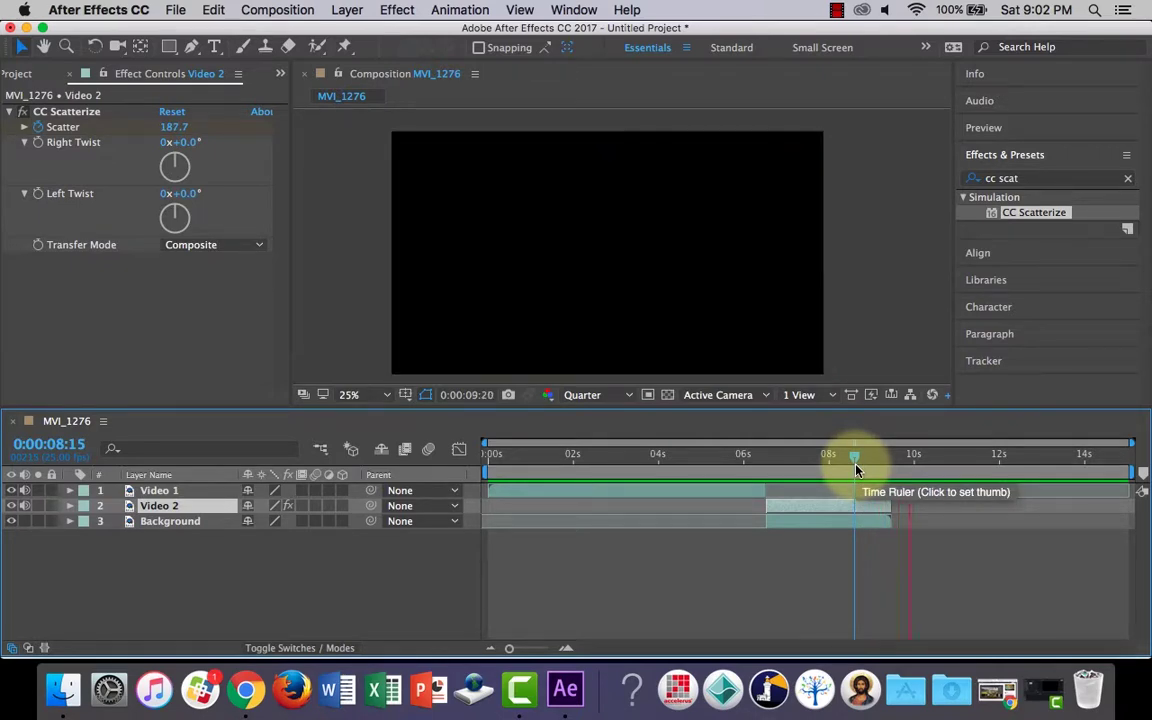
# Step: Move the last Scatter keyframe of Video 2's CC Scatterize effect to 0:00:09:11, at the end of the layer
pyautogui.press('space')
pyautogui.click(871, 461)
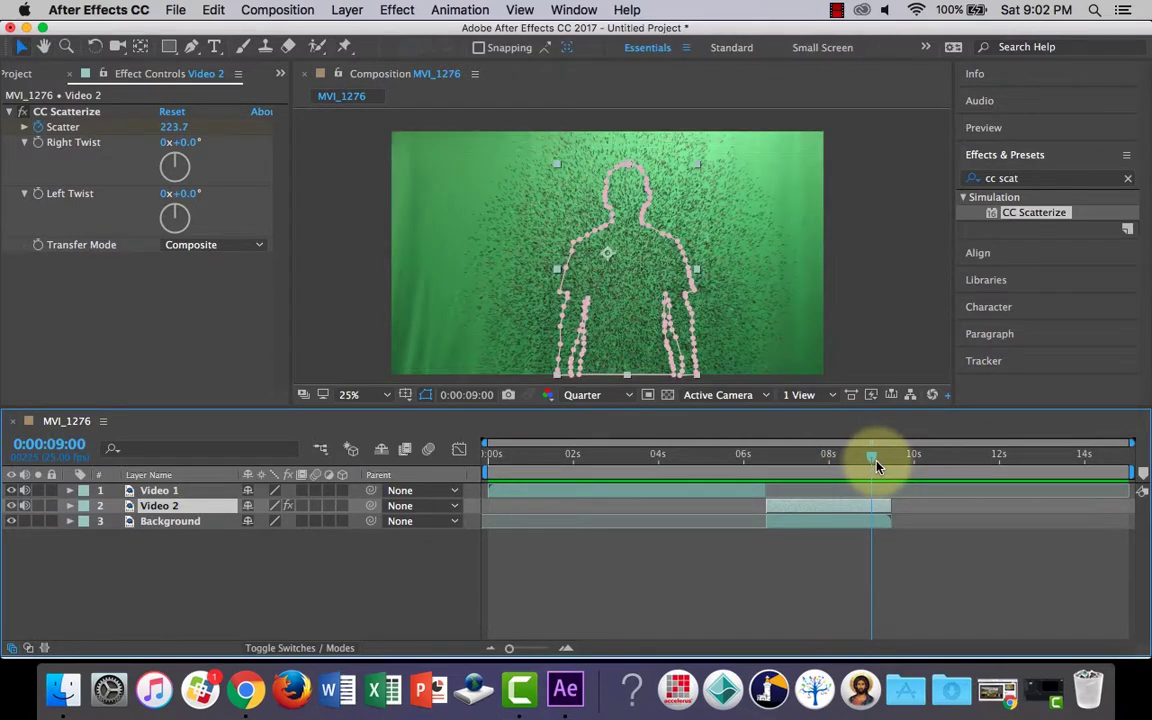
pyautogui.click(69, 507)
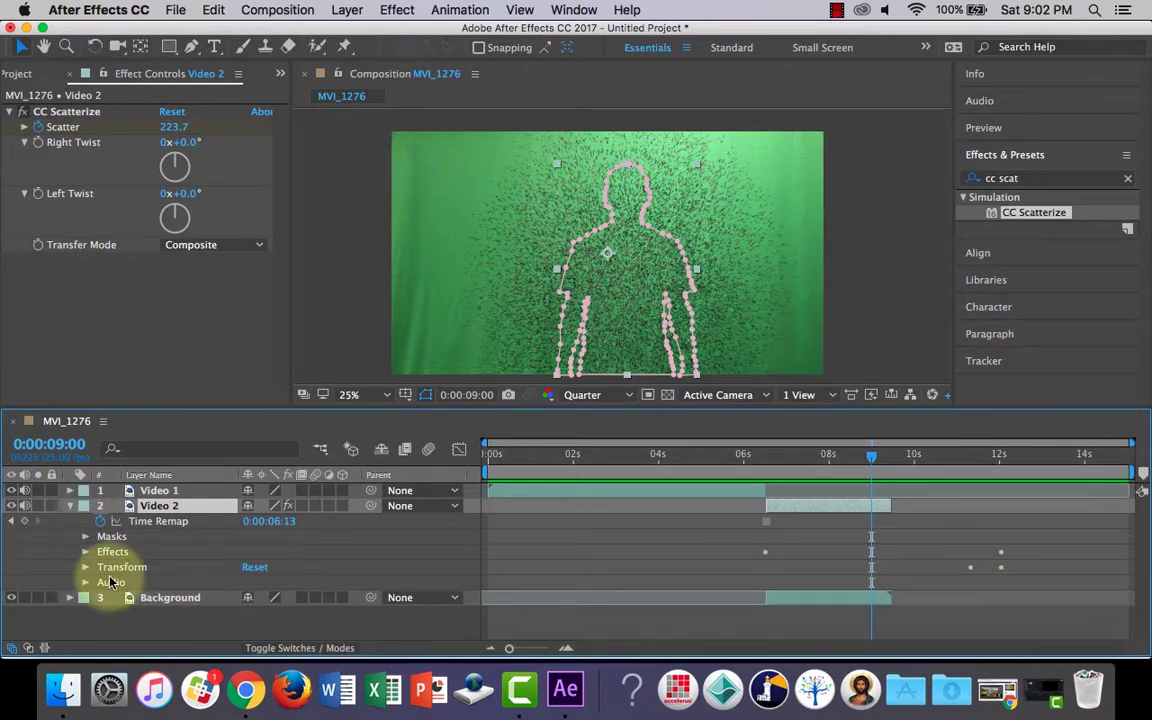
pyautogui.click(86, 552)
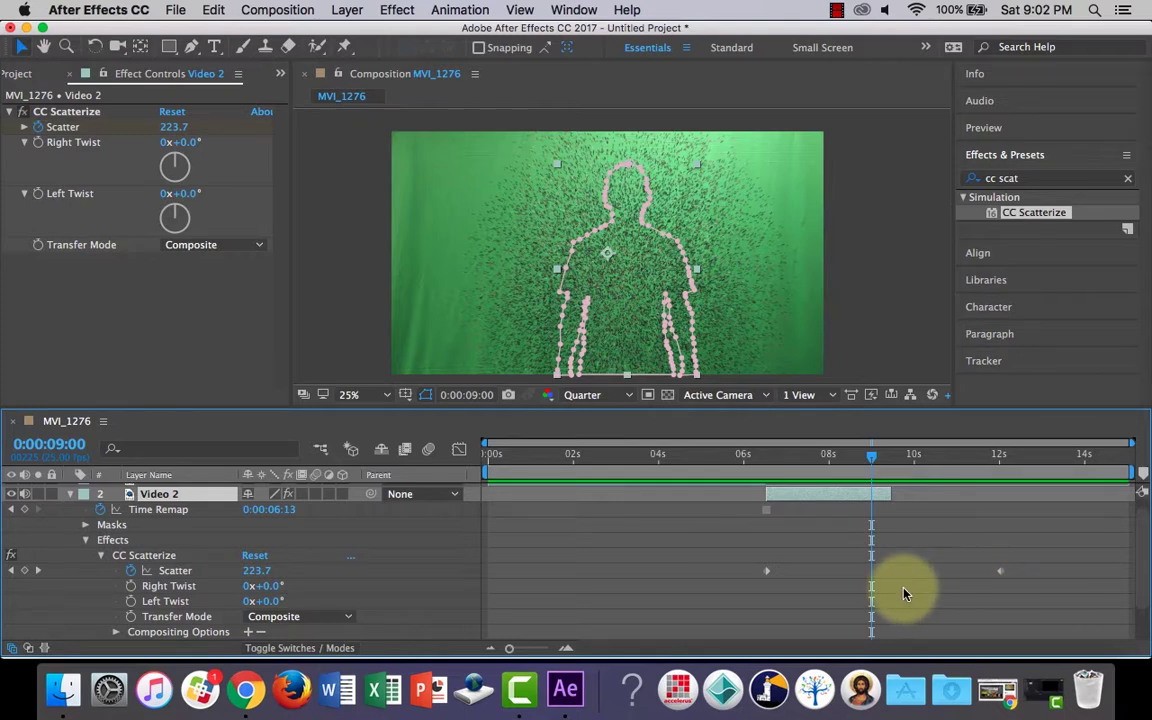
pyautogui.moveTo(1033, 588); pyautogui.dragTo(985, 561)
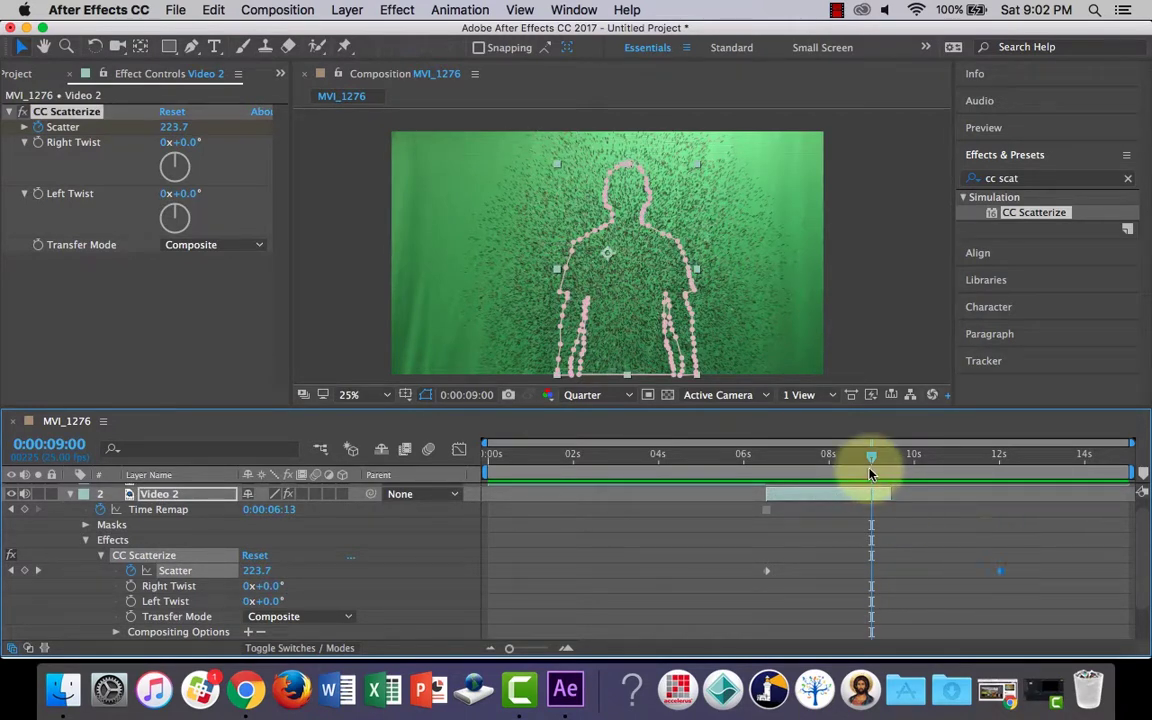
pyautogui.moveTo(874, 458); pyautogui.dragTo(889, 459)
pyautogui.moveTo(1001, 572); pyautogui.dragTo(892, 574)
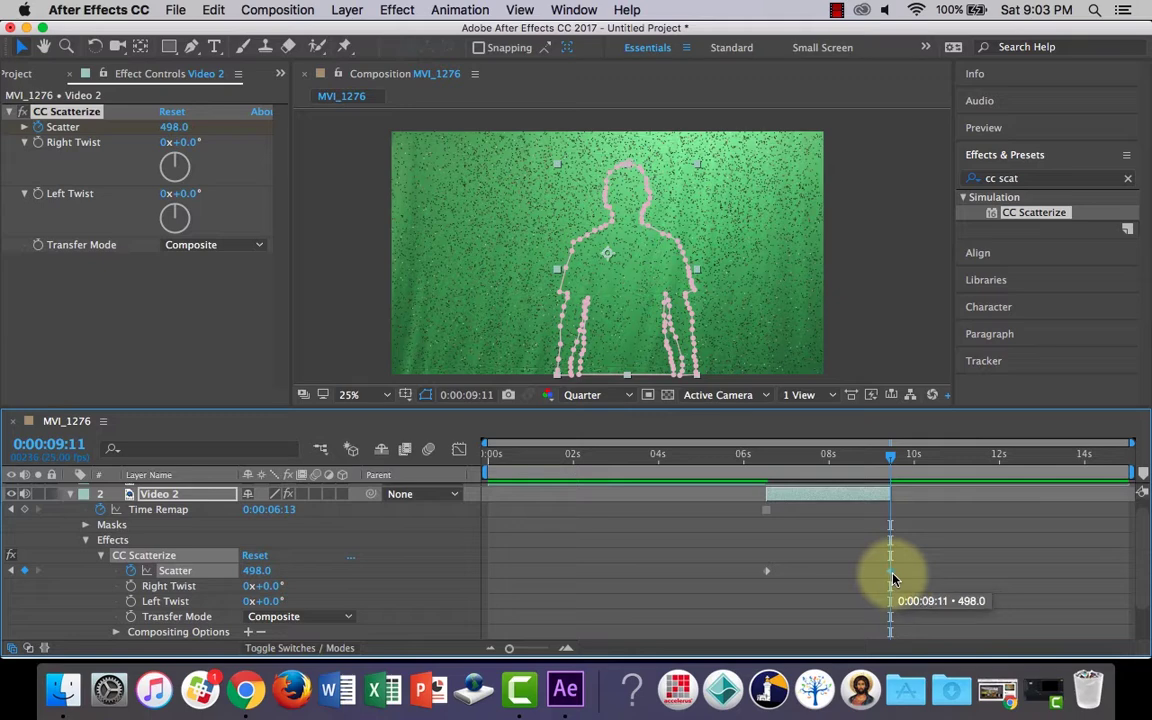
# Step: Shift both of Video 2's Opacity keyframes earlier together so the last one sits at 0:00:09:11, and preview from 0:00:04:19
pyautogui.click(86, 541)
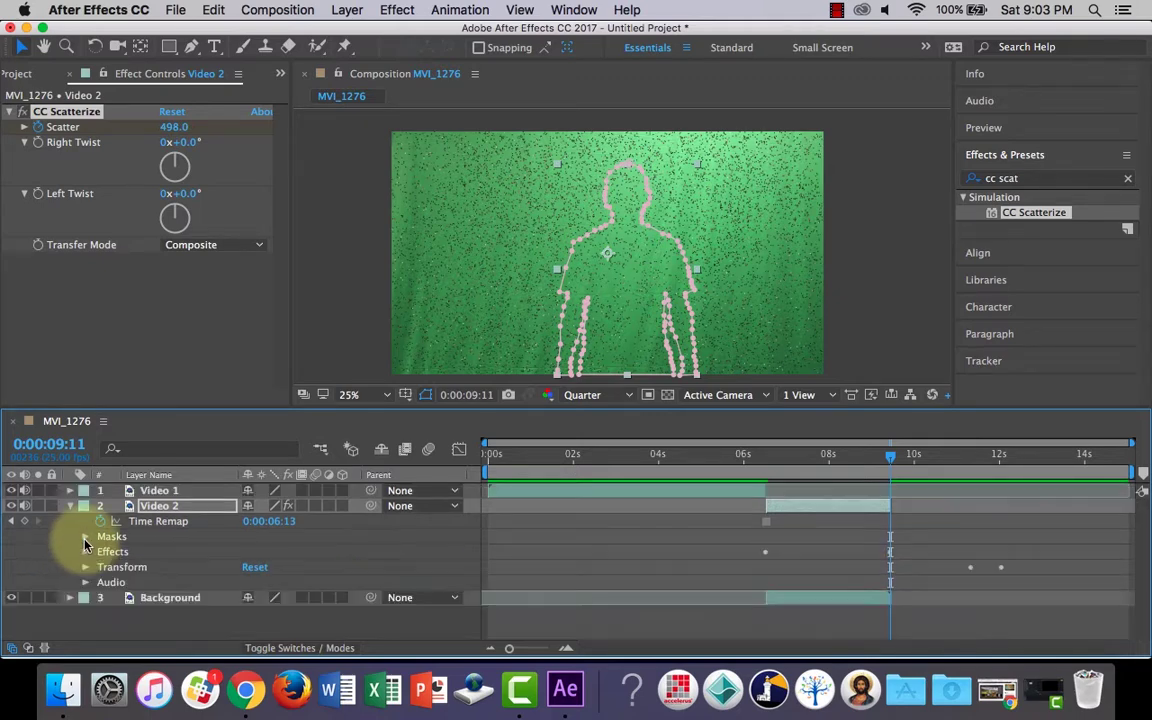
pyautogui.click(86, 567)
pyautogui.scroll(-2, 270, 572)
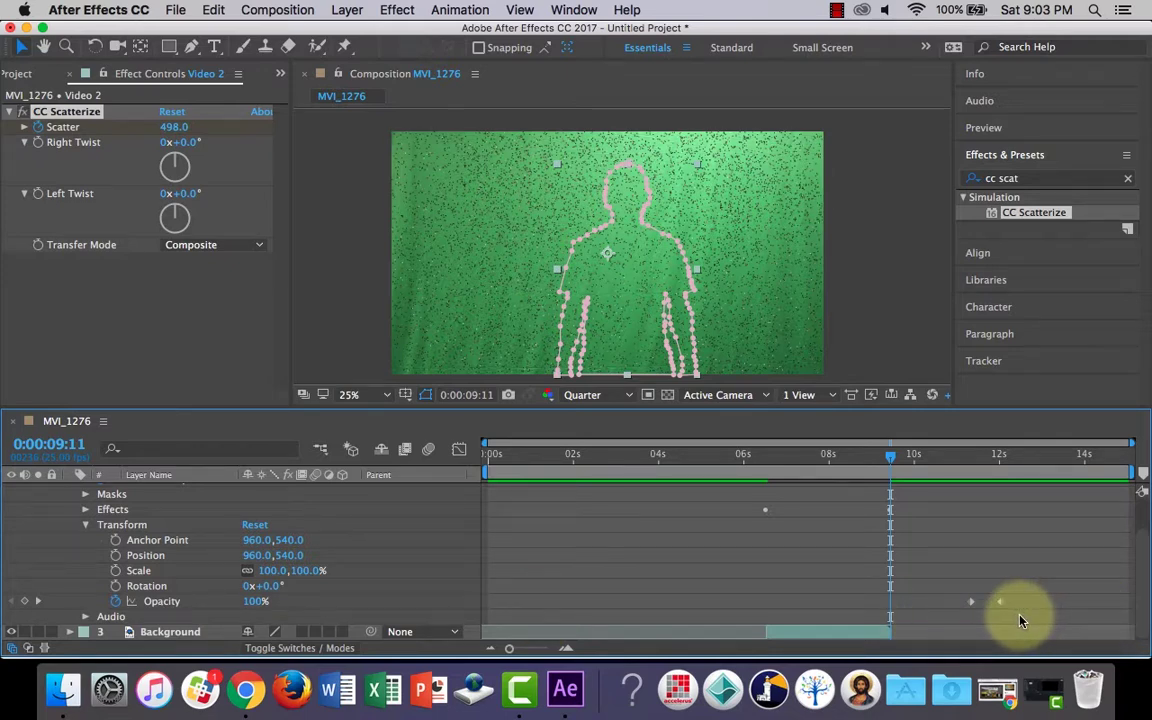
pyautogui.moveTo(1020, 616); pyautogui.dragTo(860, 604)
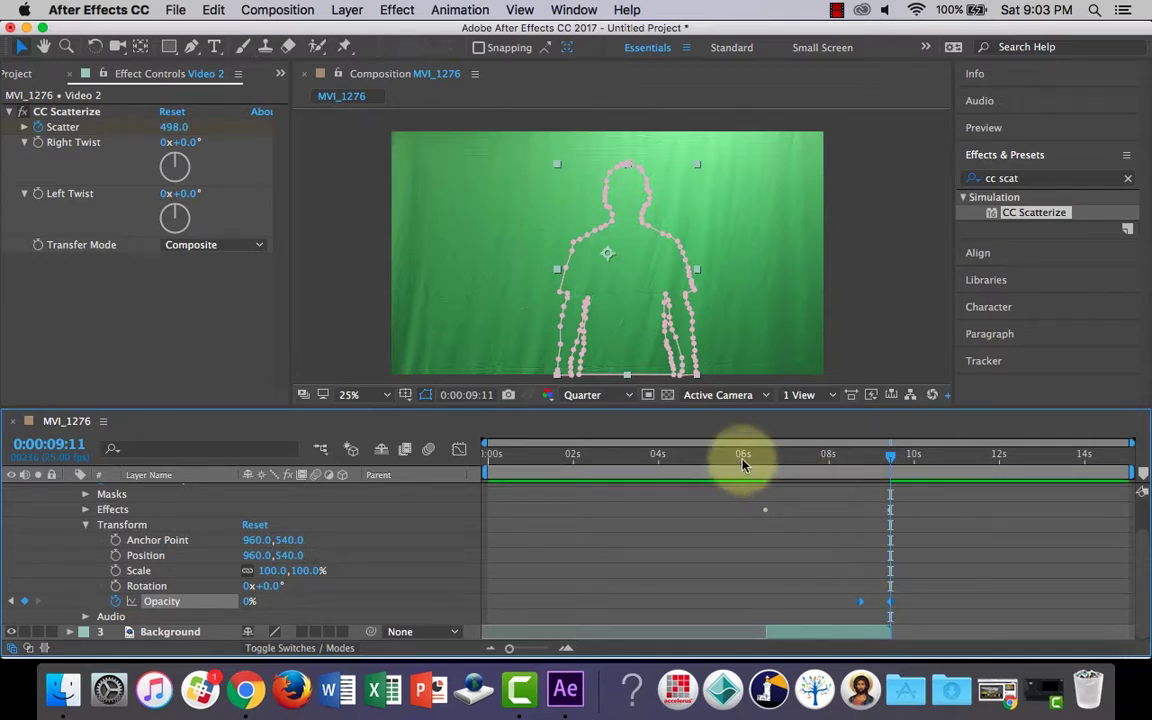
pyautogui.click(690, 455)
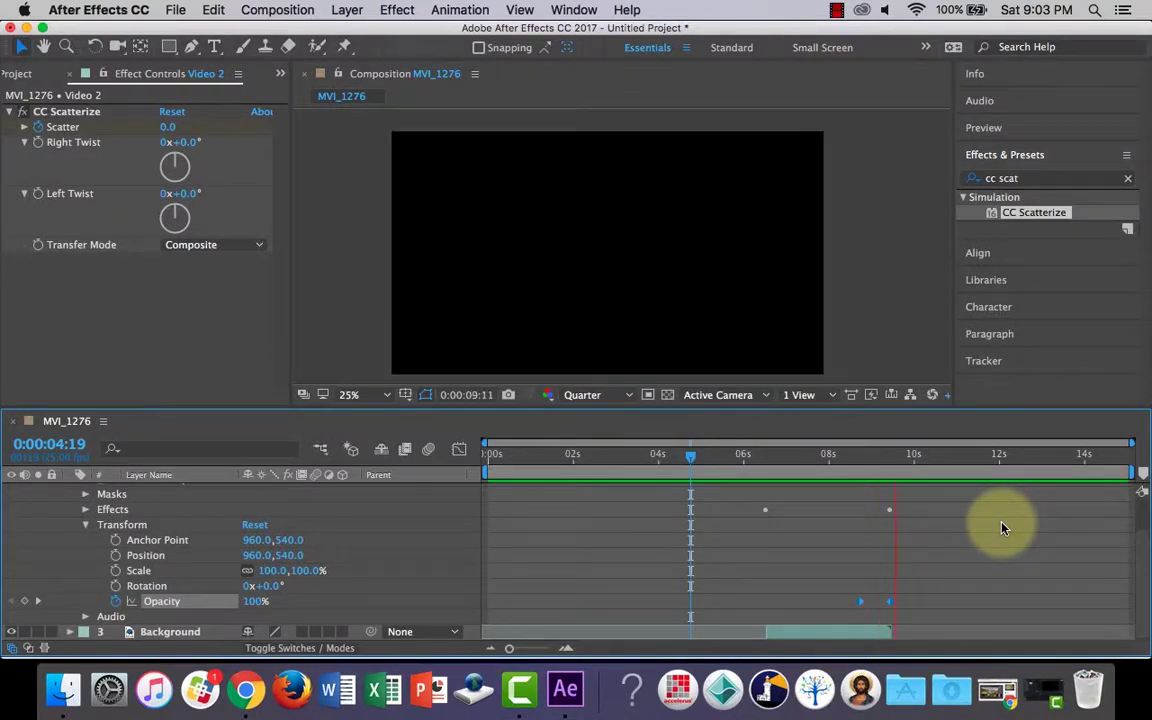
pyautogui.press('space')
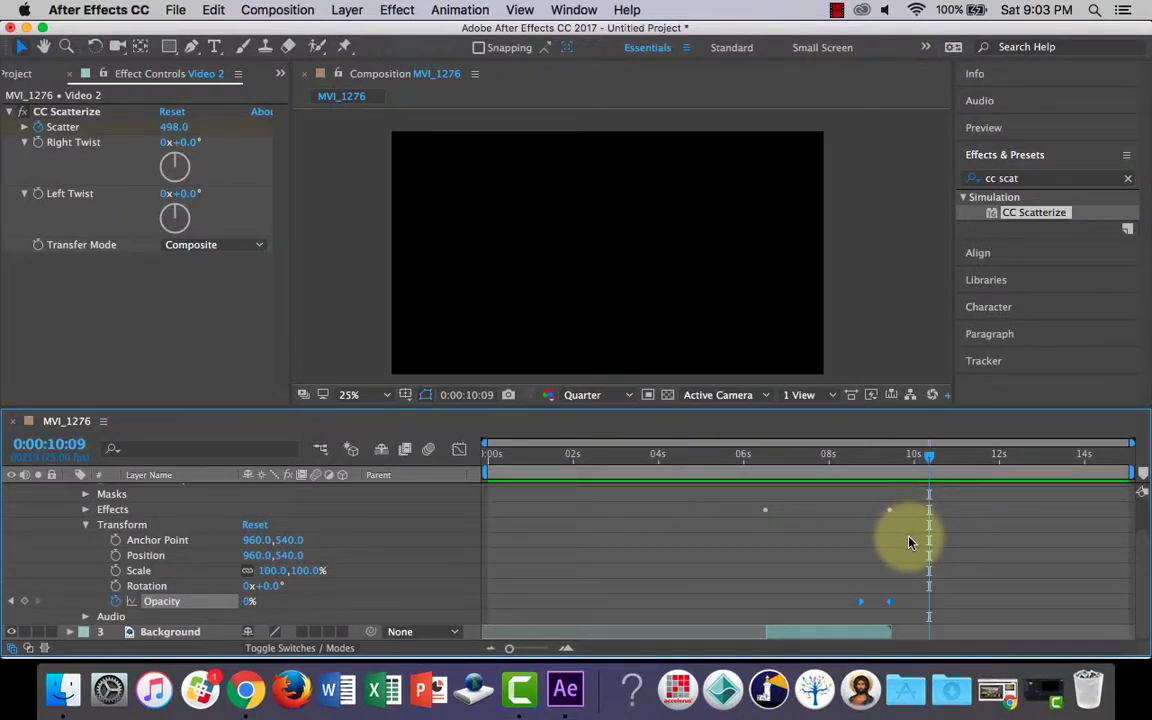